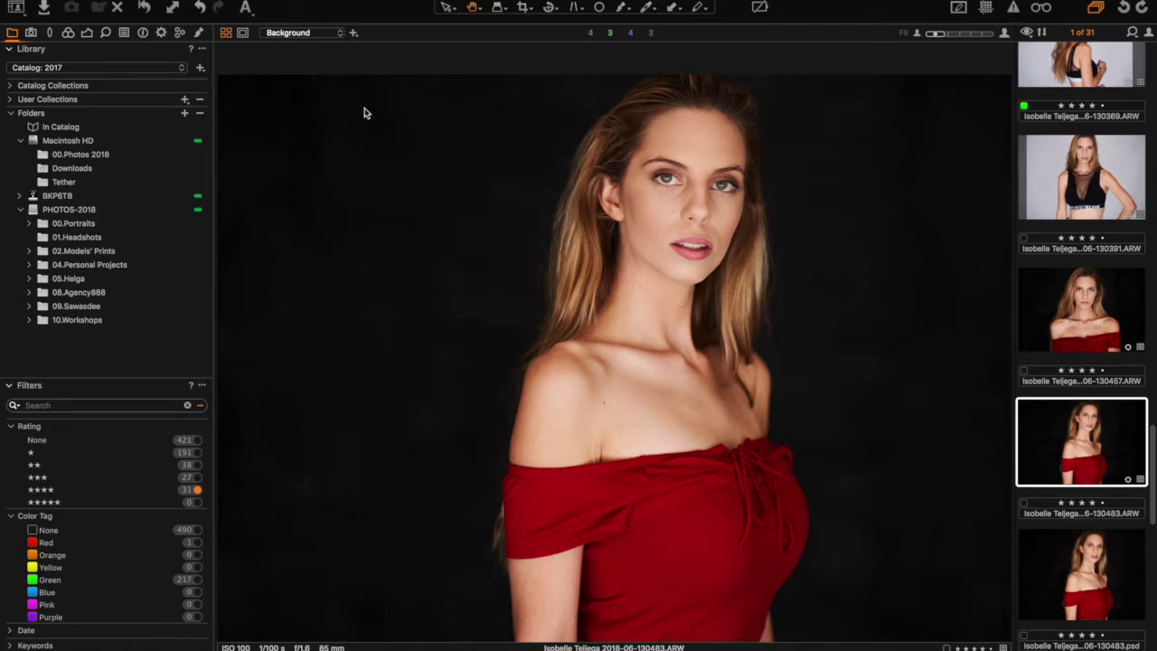
Compare the raw red-dress portrait with its unadjusted version
{"action": "left_click", "coordinate": [145, 8]}
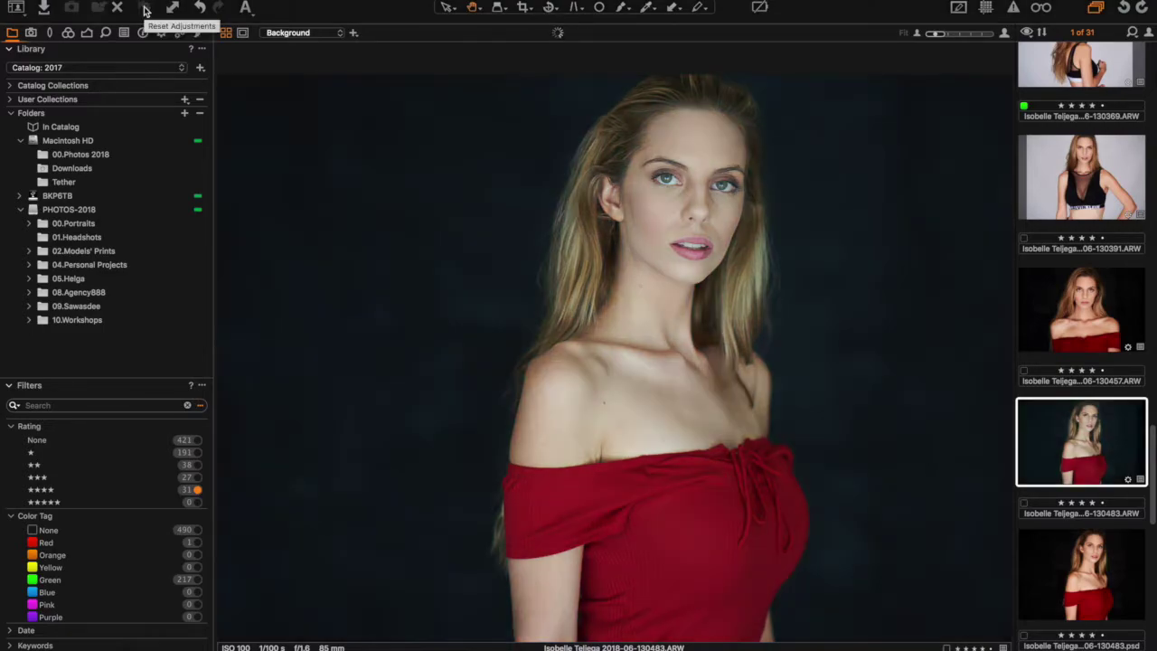
{"action": "left_click", "coordinate": [144, 8]}
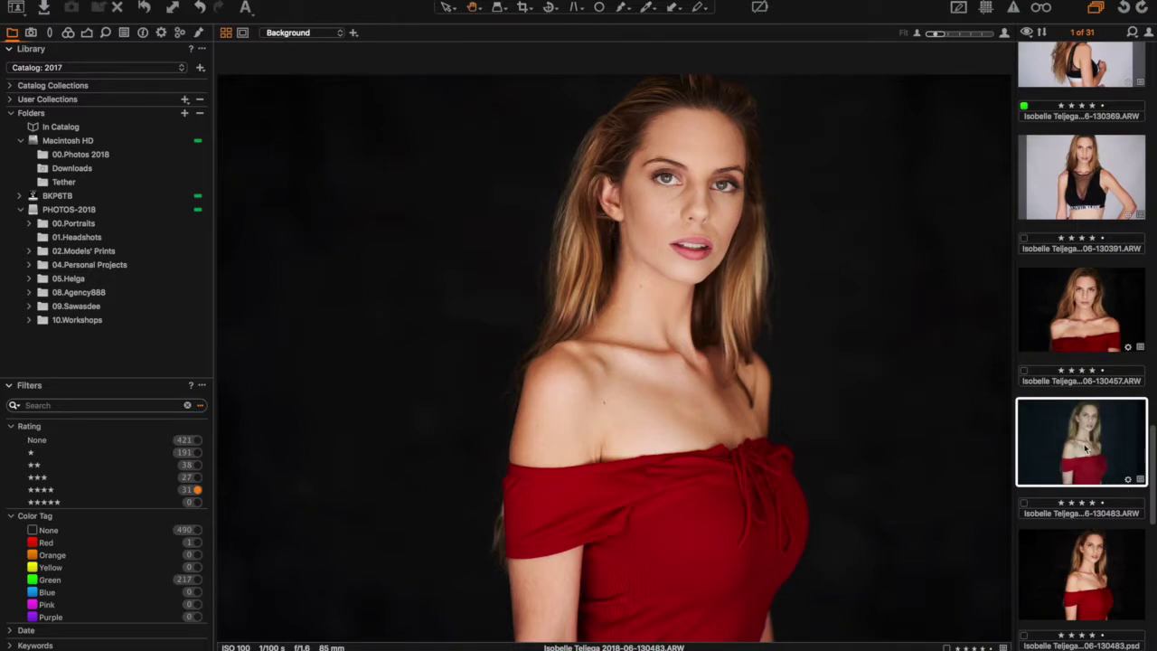
Open the PSD version of the red-dress portrait in Adobe Photoshop CC 2018
{"action": "scroll", "coordinate": [1093, 520], "scroll_direction": "down", "scroll_amount": 2}
{"action": "left_click", "coordinate": [1088, 509]}
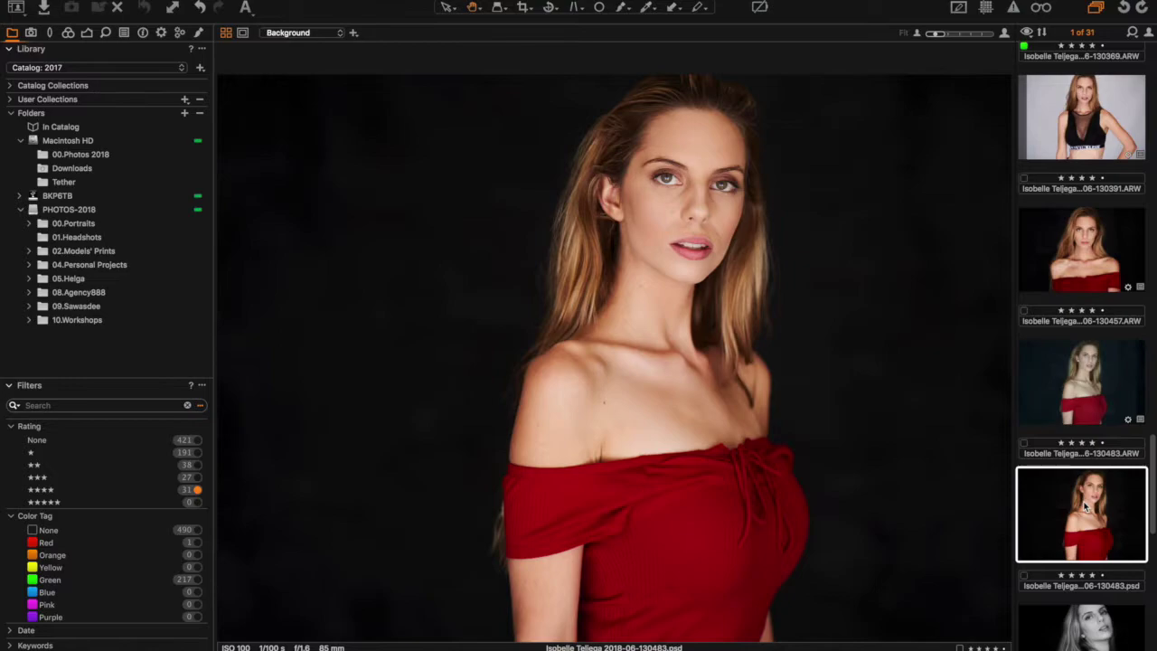
{"action": "right_click", "coordinate": [1079, 515]}
{"action": "mouse_move", "coordinate": [970, 364]}
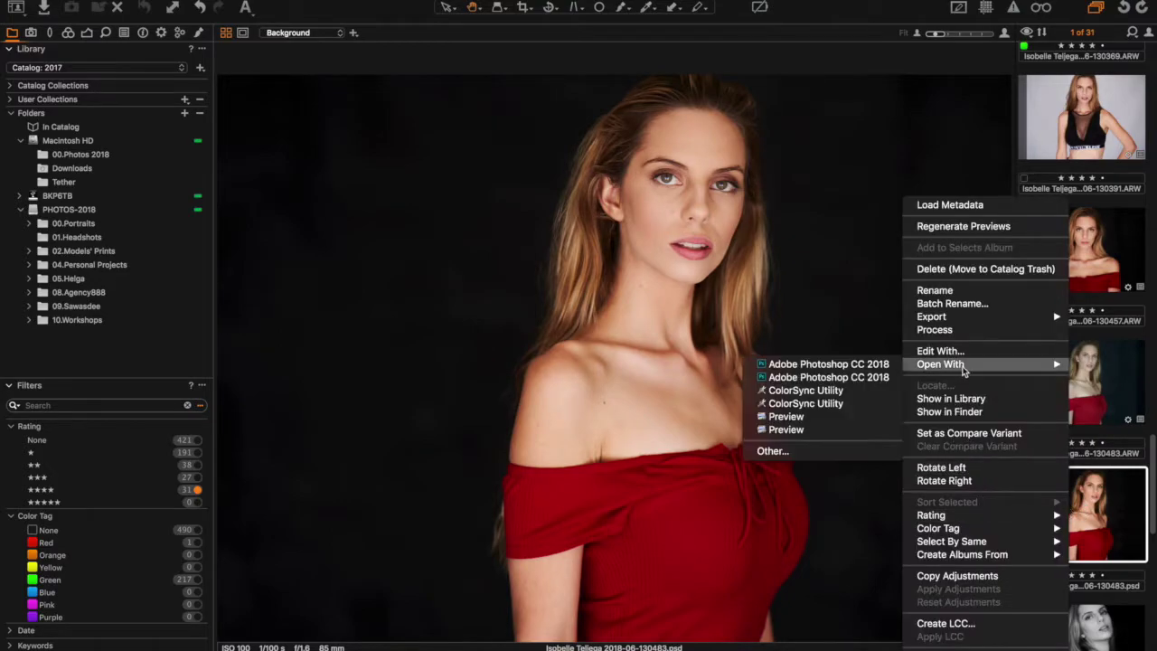
{"action": "left_click", "coordinate": [854, 377]}
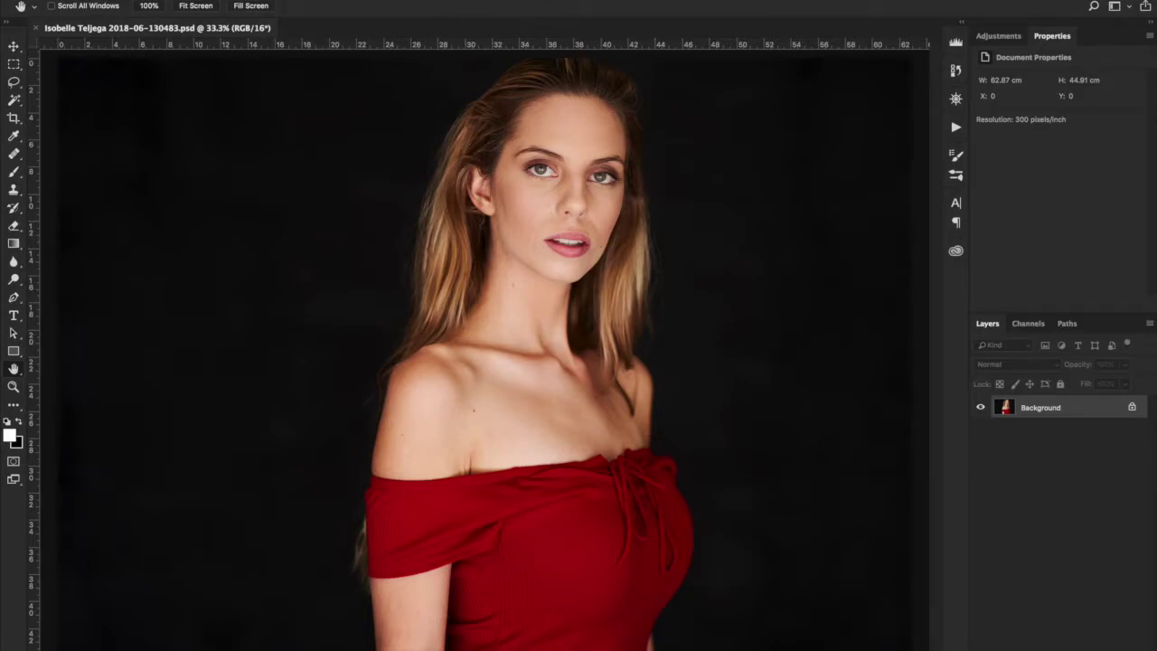
Try to show the portrait document in a second, separate window
{"action": "left_click", "coordinate": [438, 0]}
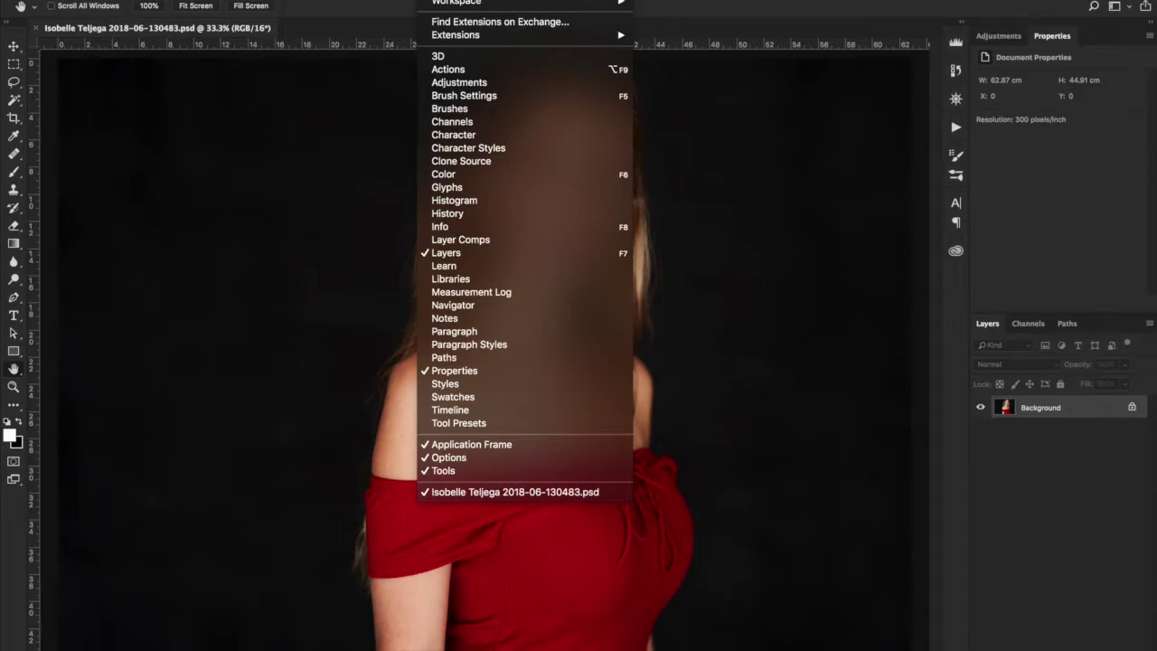
{"action": "mouse_move", "coordinate": [452, 0]}
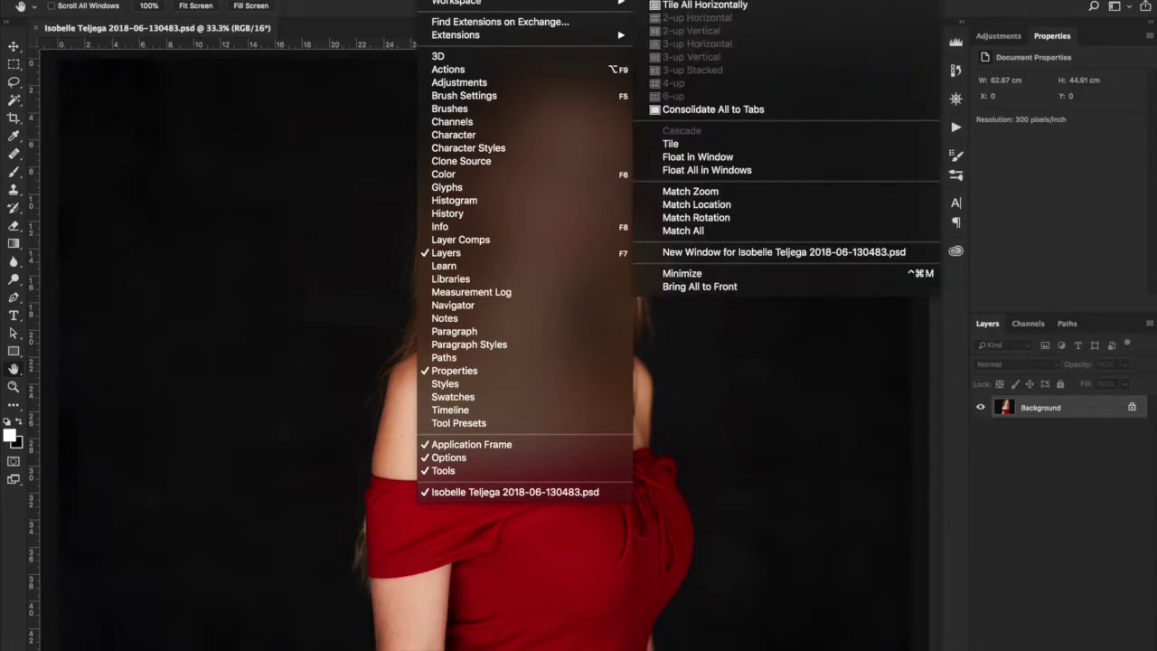
{"action": "left_click", "coordinate": [683, 252]}
{"action": "left_click_drag", "start_coordinate": [322, 30], "coordinate": [845, 79]}
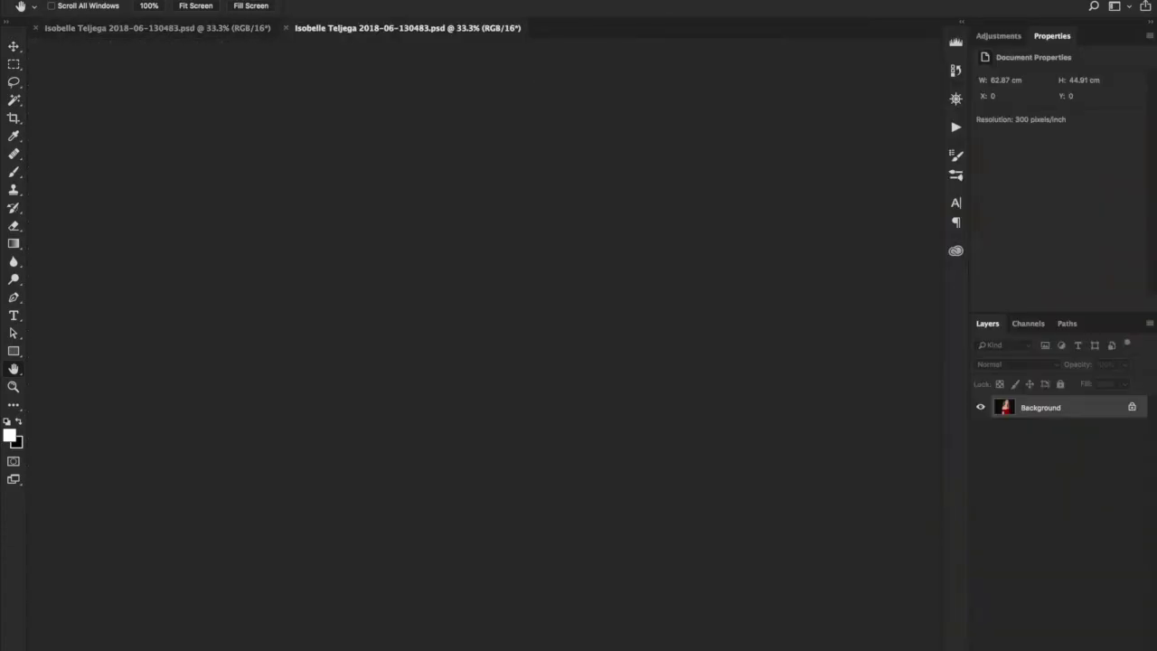
{"action": "key", "text": "ctrl+w"}
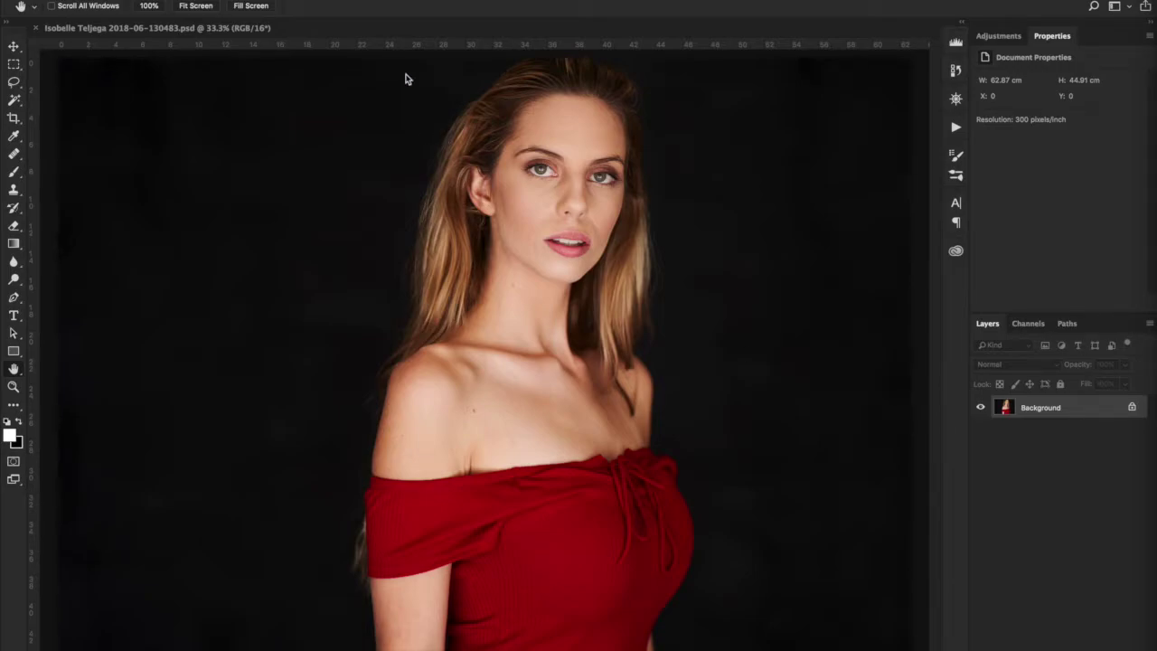
{"action": "left_click", "coordinate": [476, 304]}
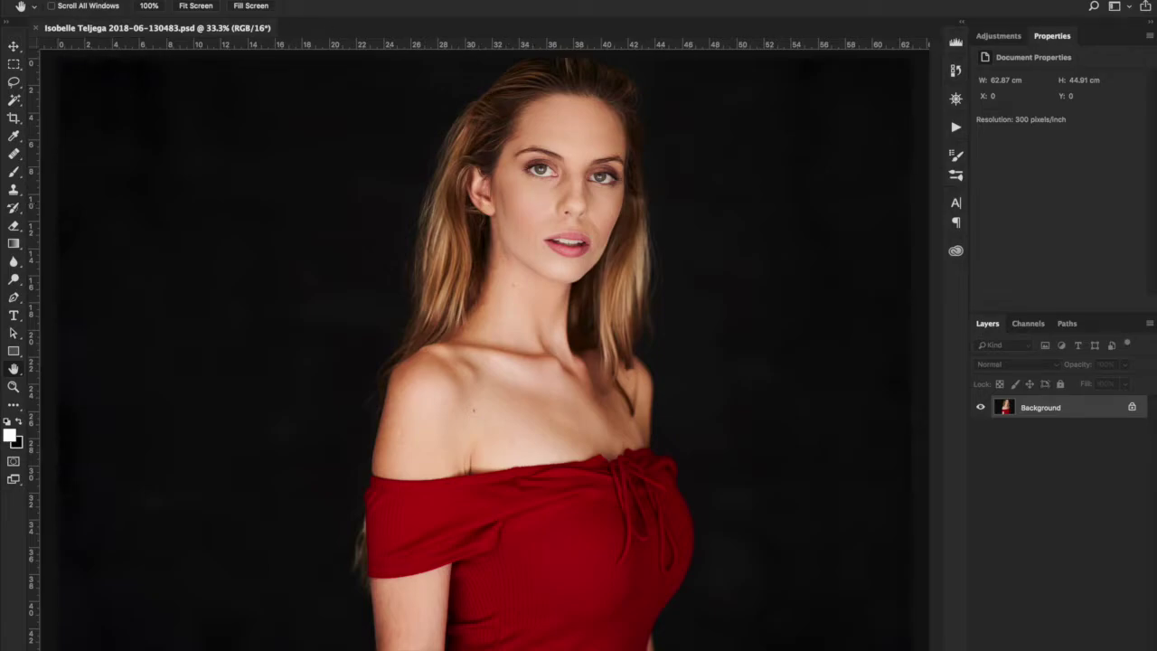
Create a new layer named "heal" above the background
{"action": "left_click", "coordinate": [235, 0]}
{"action": "mouse_move", "coordinate": [298, 4]}
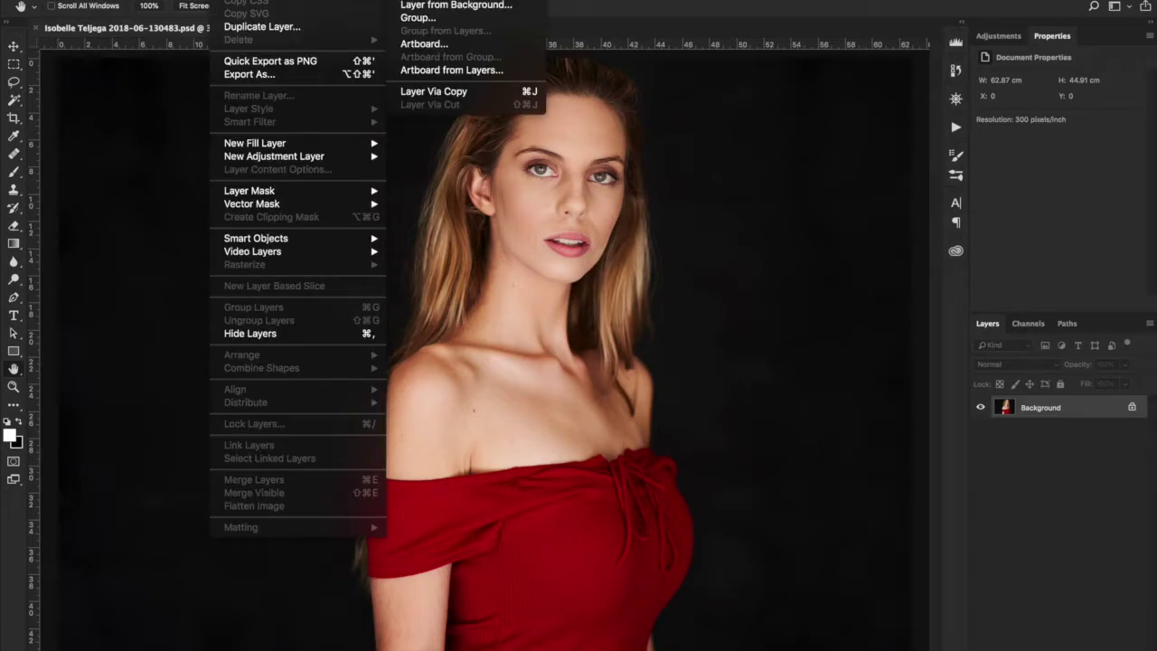
{"action": "left_click", "coordinate": [420, 0]}
{"action": "type", "text": "hea"}
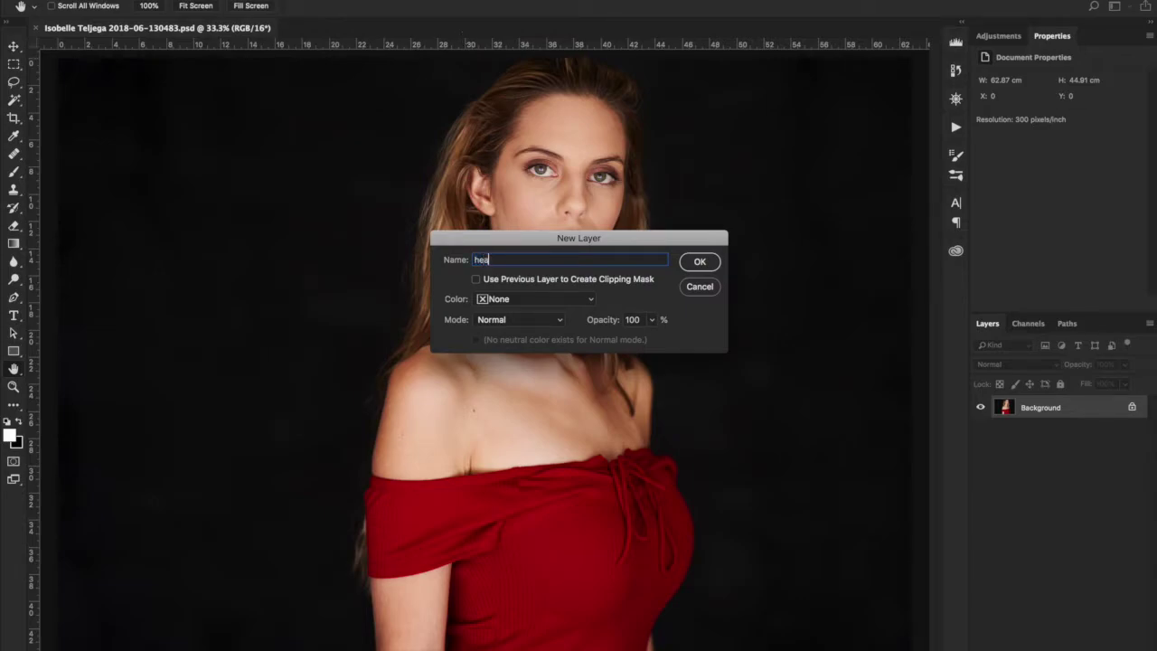
{"action": "type", "text": "l"}
{"action": "key", "text": "Return"}
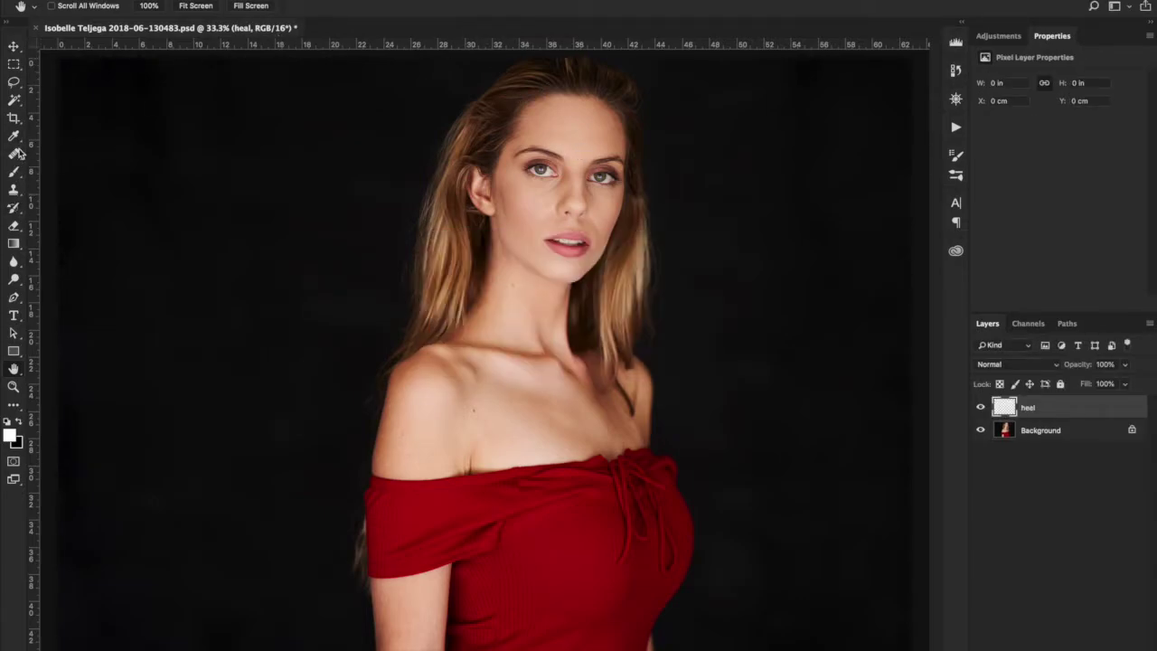
Select the Healing Brush and reduce its size to 8 for the skin beside the mouth
{"action": "left_click_drag", "start_coordinate": [16, 156], "coordinate": [56, 168]}
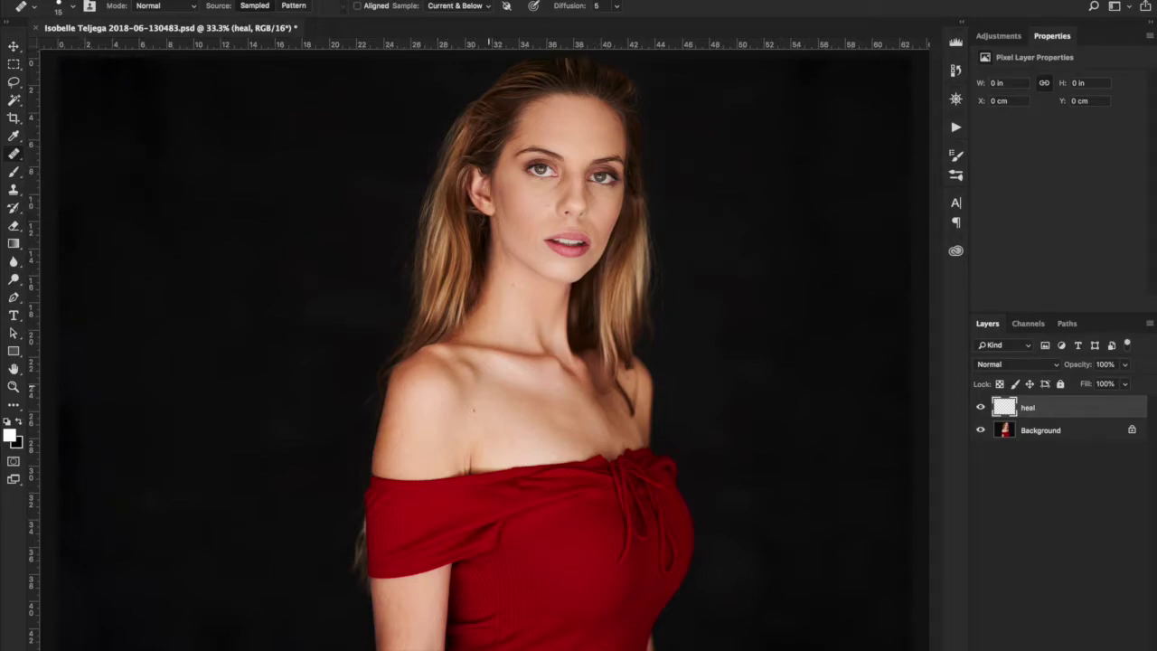
{"action": "scroll", "coordinate": [535, 472], "scroll_direction": "up", "scroll_amount": 6}
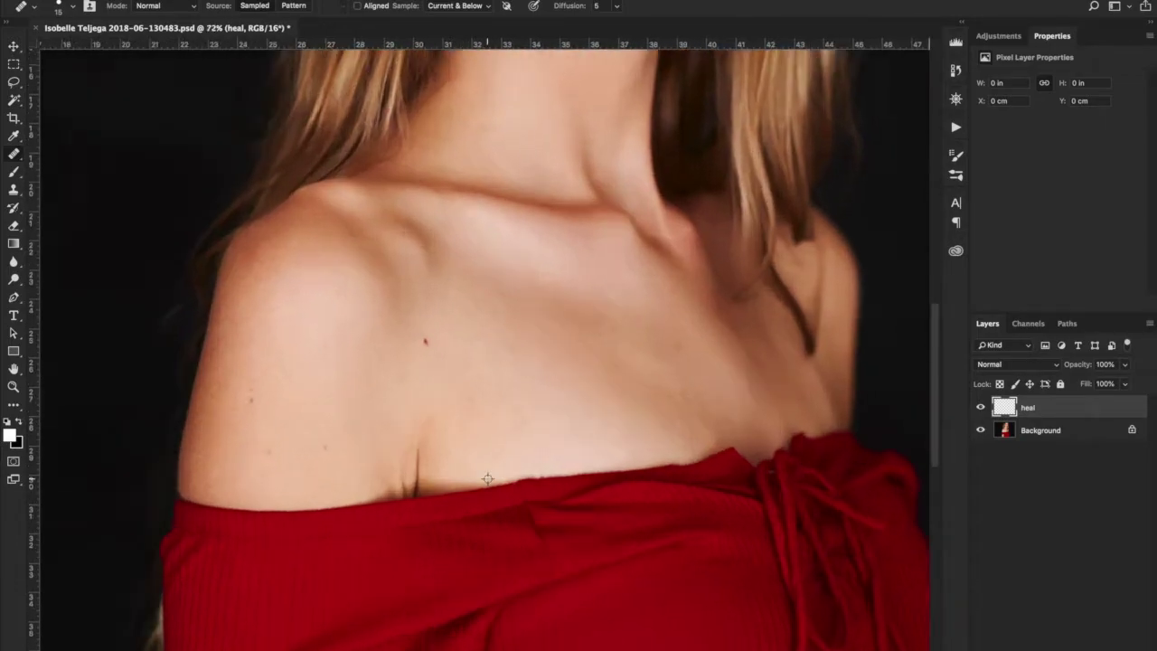
{"action": "scroll", "coordinate": [559, 435], "scroll_direction": "up", "scroll_amount": 3}
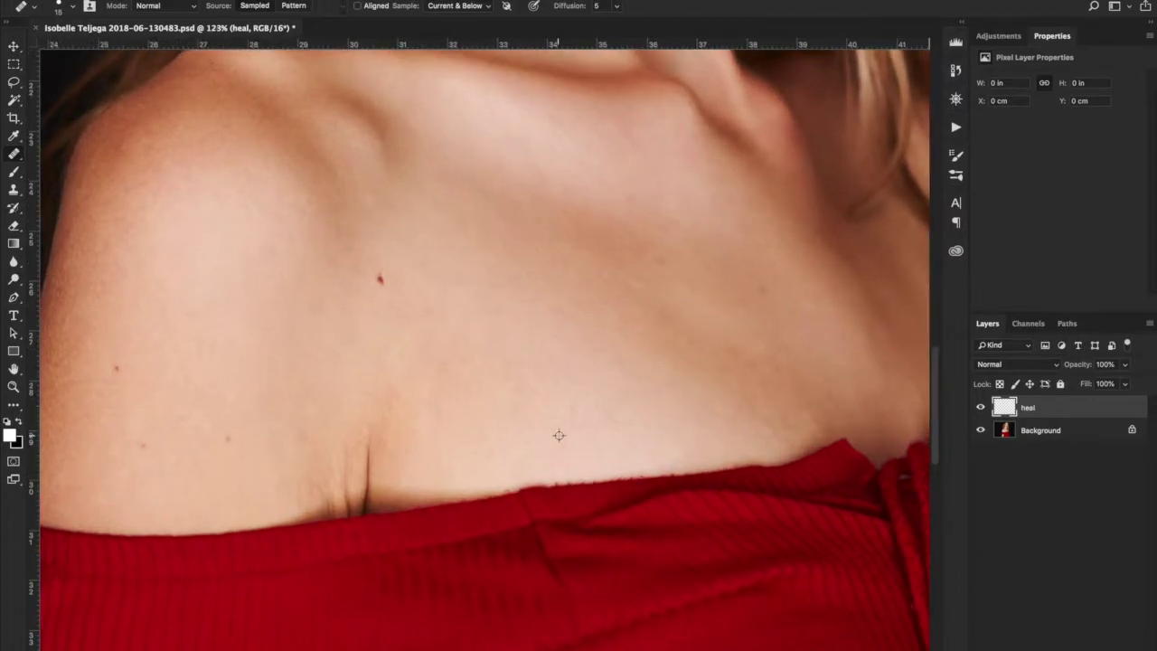
{"action": "key", "text": "space"}
{"action": "left_click_drag", "start_coordinate": [666, 365], "coordinate": [609, 462]}
{"action": "left_click_drag", "start_coordinate": [615, 406], "coordinate": [374, 354]}
{"action": "left_click_drag", "start_coordinate": [292, 304], "coordinate": [552, 605]}
{"action": "left_click_drag", "start_coordinate": [509, 440], "coordinate": [497, 401]}
{"action": "scroll", "coordinate": [465, 524], "scroll_direction": "up", "scroll_amount": 5}
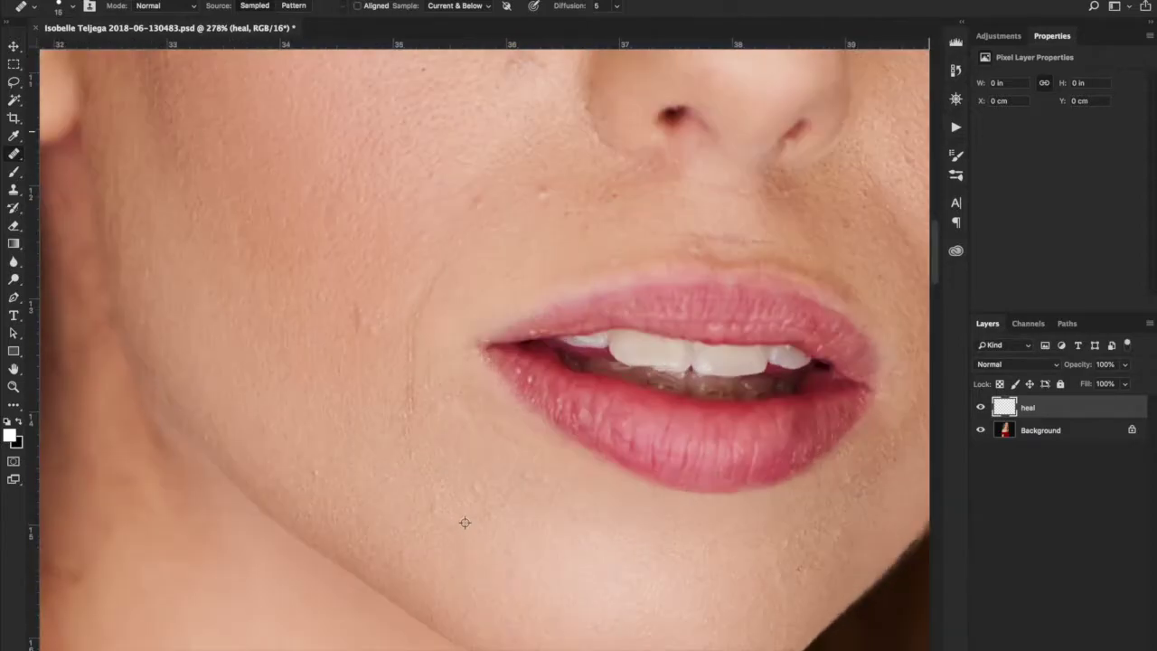
{"action": "key", "text": "bracketleft"}
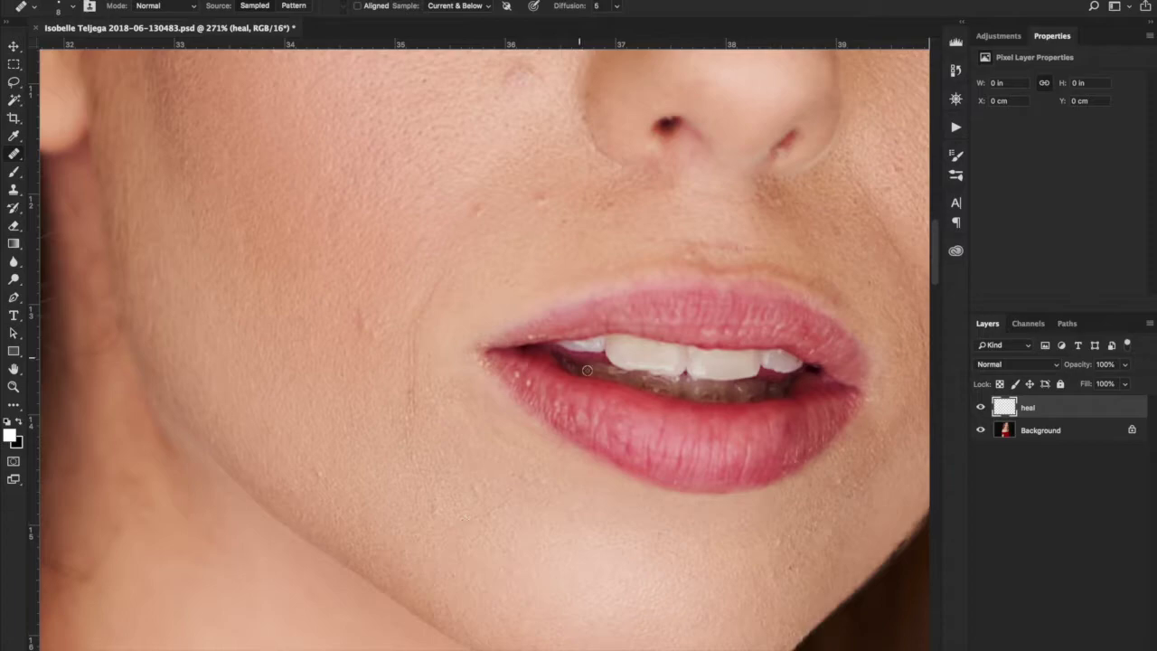
Heal the small blemishes on the cheek, chin and skin around the mouth on the heal layer
{"action": "left_click", "coordinate": [438, 512]}
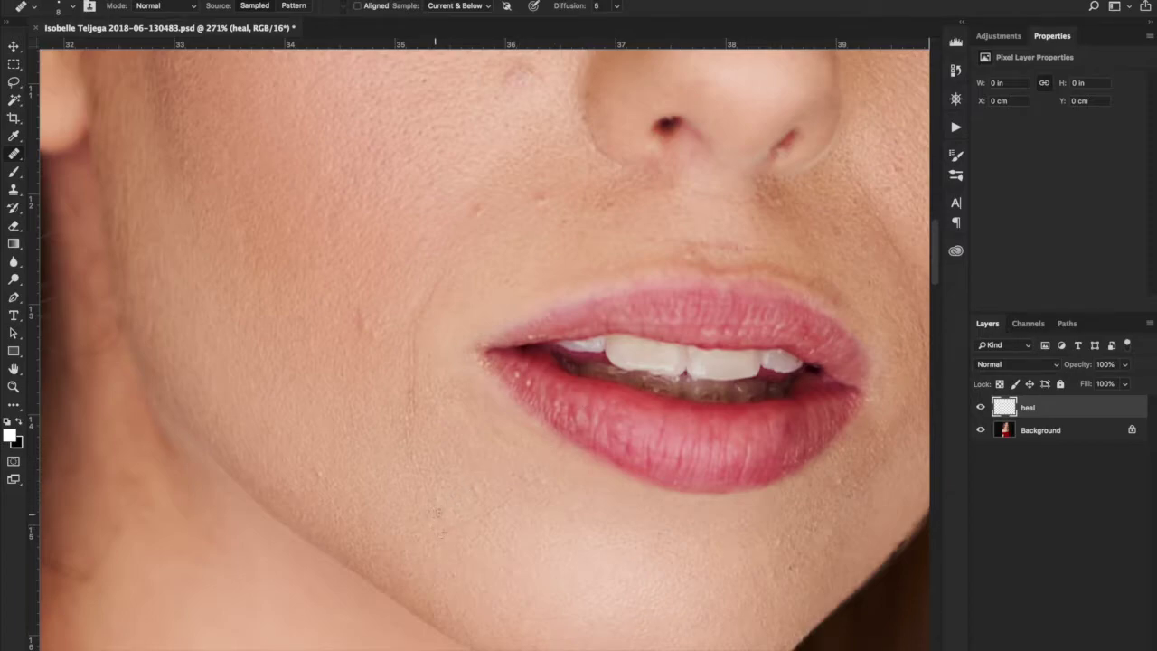
{"action": "left_click", "coordinate": [328, 491]}
{"action": "left_click", "coordinate": [540, 481]}
{"action": "left_click", "coordinate": [347, 298]}
{"action": "left_click", "coordinate": [458, 179]}
{"action": "mouse_move", "coordinate": [539, 127]}
{"action": "left_mouse_down"}
{"action": "mouse_move", "coordinate": [588, 217]}
{"action": "mouse_move", "coordinate": [596, 332]}
{"action": "left_mouse_up"}
{"action": "left_click", "coordinate": [568, 282]}
{"action": "left_click", "coordinate": [586, 275]}
{"action": "left_click", "coordinate": [543, 249]}
{"action": "left_click", "coordinate": [600, 218]}
{"action": "mouse_move", "coordinate": [587, 525]}
{"action": "left_mouse_down"}
{"action": "mouse_move", "coordinate": [561, 421]}
{"action": "mouse_move", "coordinate": [503, 302]}
{"action": "mouse_move", "coordinate": [551, 323]}
{"action": "mouse_move", "coordinate": [519, 302]}
{"action": "left_mouse_up"}
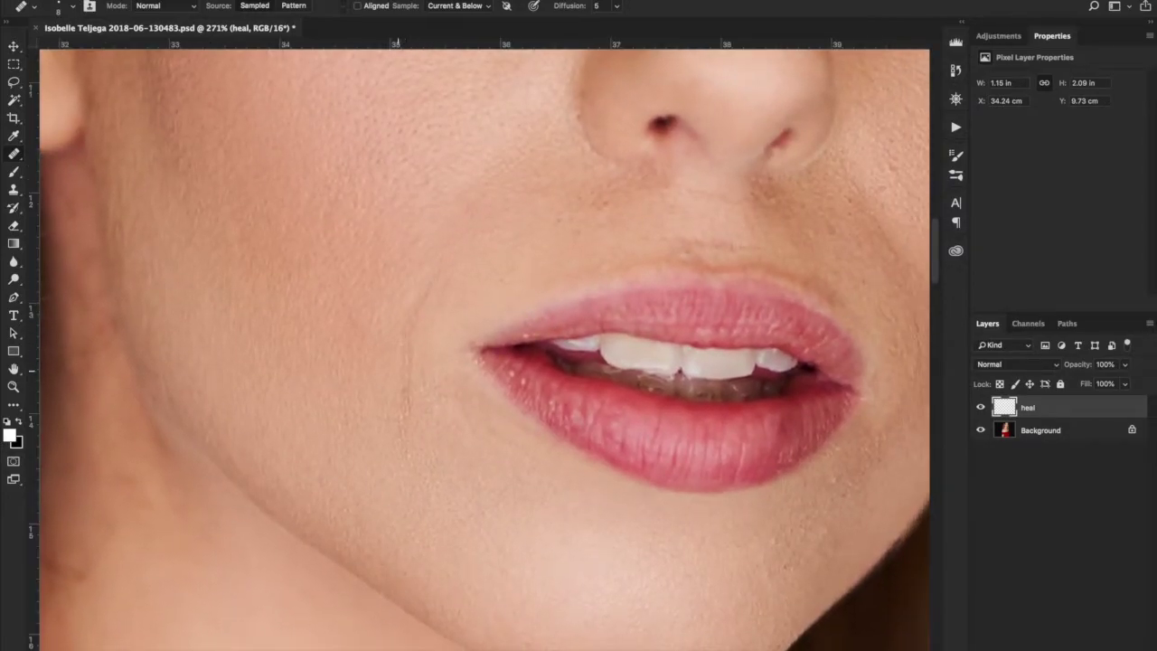
Heal the smile line beside the corner of the mouth and fade the stroke to 25% opacity
{"action": "mouse_move", "coordinate": [610, 338]}
{"action": "left_mouse_down"}
{"action": "mouse_move", "coordinate": [599, 353]}
{"action": "mouse_move", "coordinate": [630, 362]}
{"action": "mouse_move", "coordinate": [612, 355]}
{"action": "left_mouse_up"}
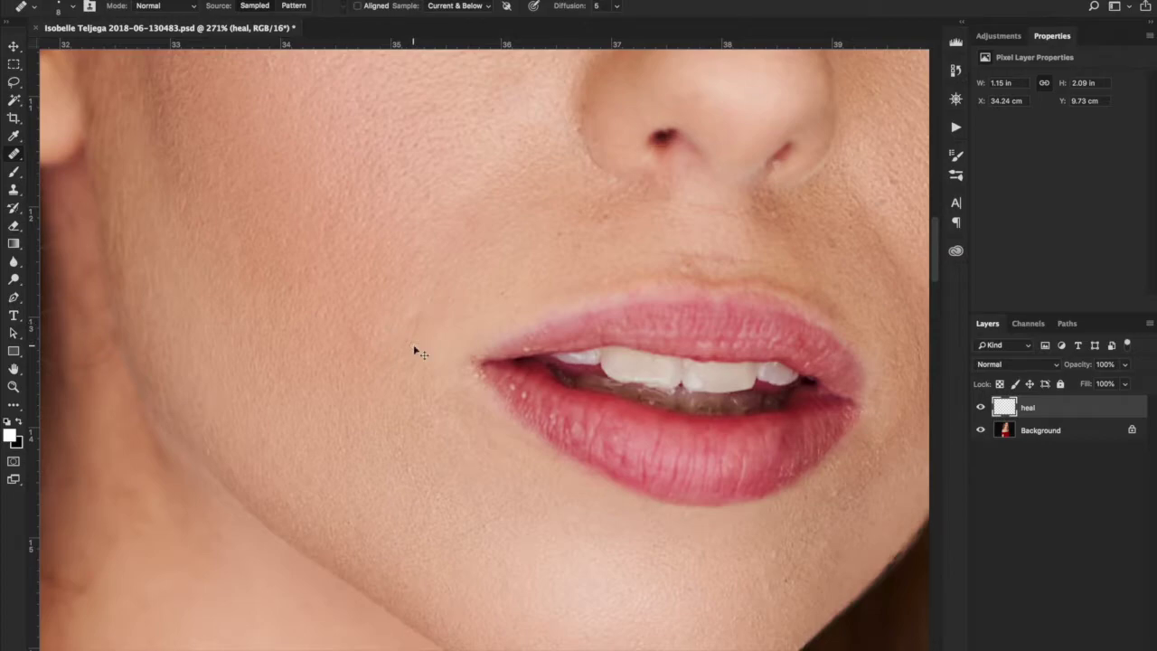
{"action": "key", "text": "super+shift+f"}
{"action": "type", "text": "50"}
{"action": "key", "text": "BackSpace"}
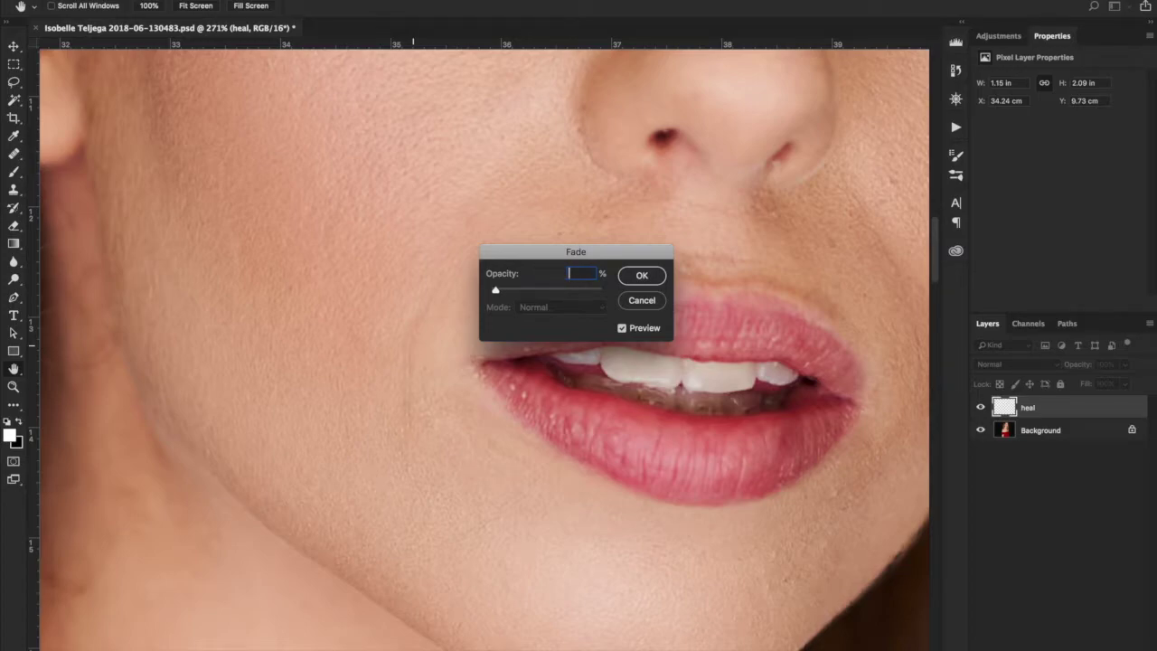
{"action": "type", "text": "25"}
{"action": "key", "text": "Return"}
Toggle the heal layer's visibility to compare the lower face before and after healing
{"action": "left_click", "coordinate": [982, 407]}
{"action": "left_click", "coordinate": [981, 408]}
{"action": "left_click", "coordinate": [982, 408]}
{"action": "left_click", "coordinate": [982, 407]}
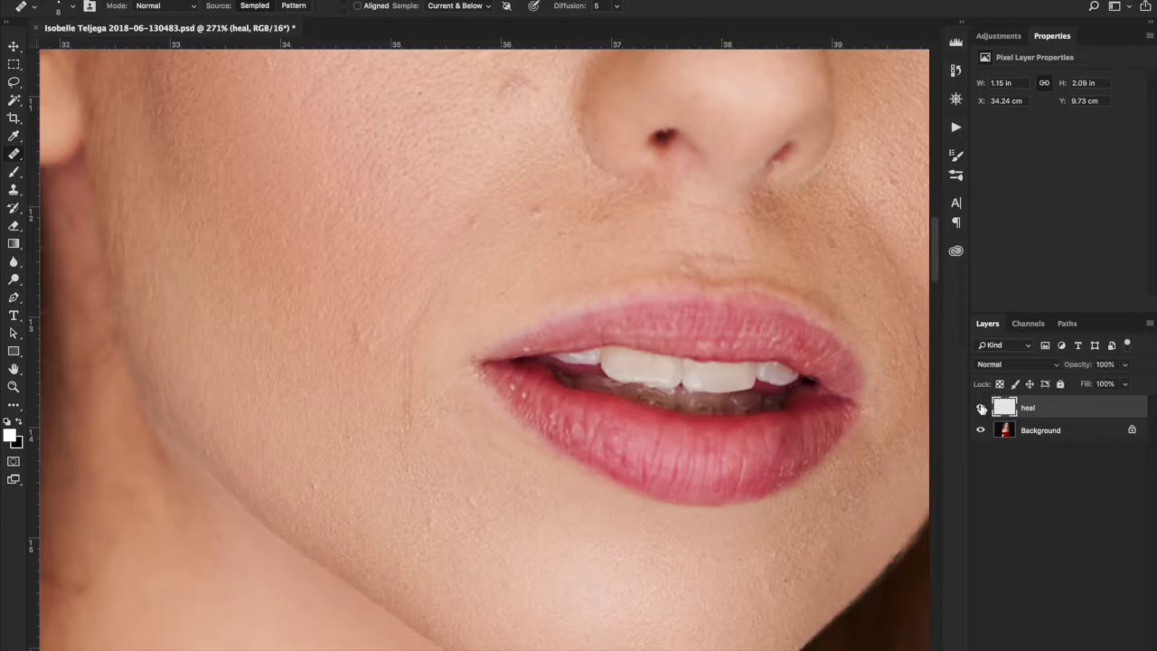
Heal the small marks above the upper lip and on the chin
{"action": "scroll", "coordinate": [741, 276], "scroll_direction": "right", "scroll_amount": 5}
{"action": "scroll", "coordinate": [741, 277], "scroll_direction": "up", "scroll_amount": 2}
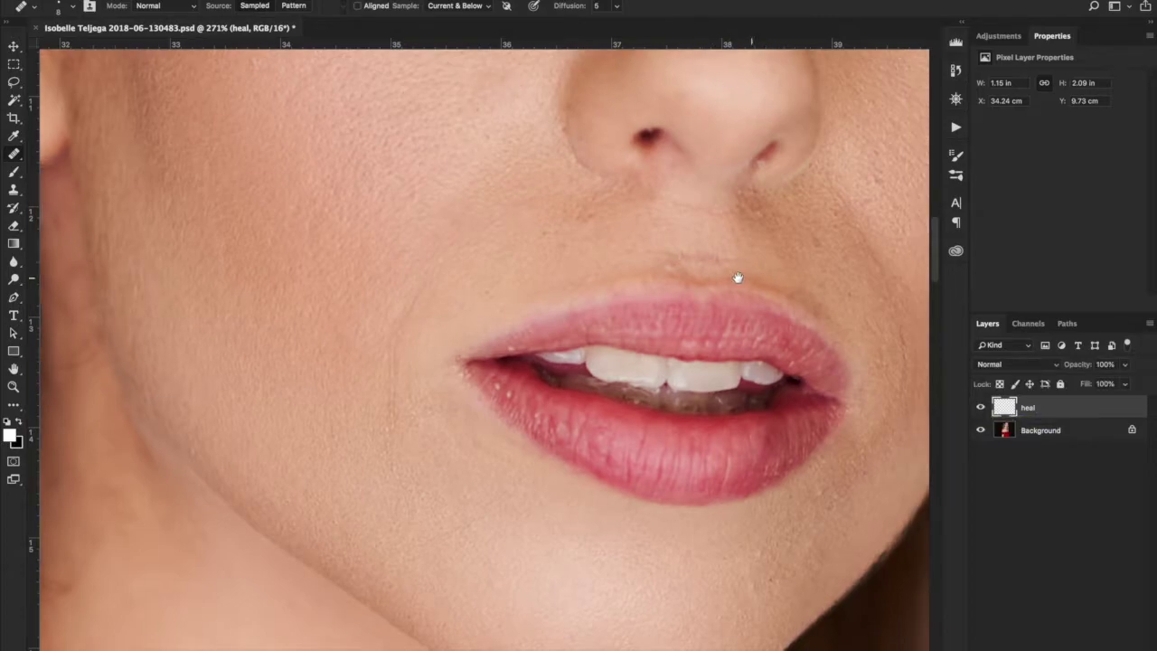
{"action": "left_click", "coordinate": [569, 305]}
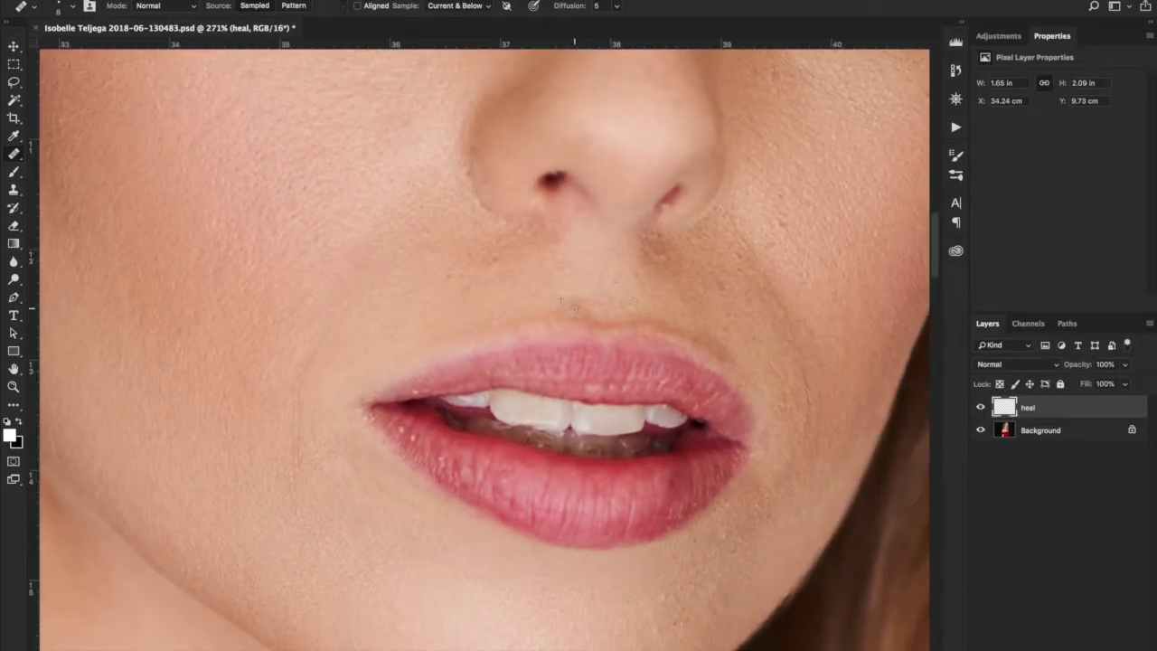
{"action": "scroll", "coordinate": [717, 551], "scroll_direction": "down", "scroll_amount": 4}
{"action": "left_click", "coordinate": [649, 508]}
{"action": "left_click", "coordinate": [700, 257]}
Heal the red veins in the whites of both eyes and check against the hidden heal layer
{"action": "scroll", "coordinate": [723, 349], "scroll_direction": "up", "scroll_amount": 15}
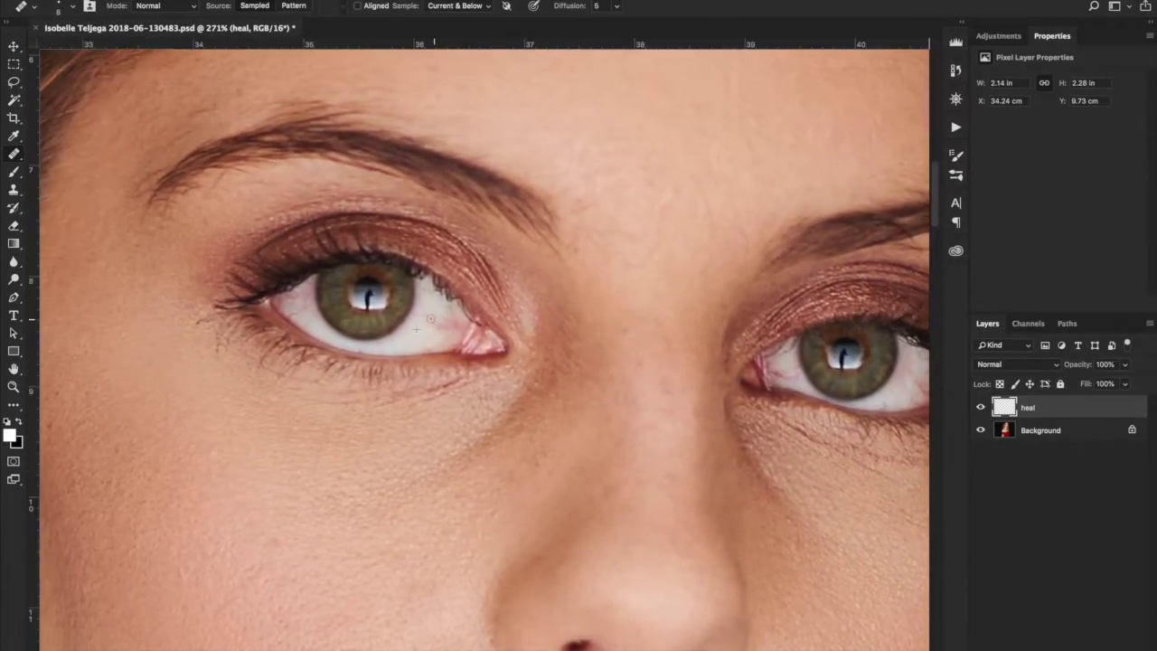
{"action": "left_click", "coordinate": [430, 318]}
{"action": "scroll", "coordinate": [294, 316], "scroll_direction": "right", "scroll_amount": 4}
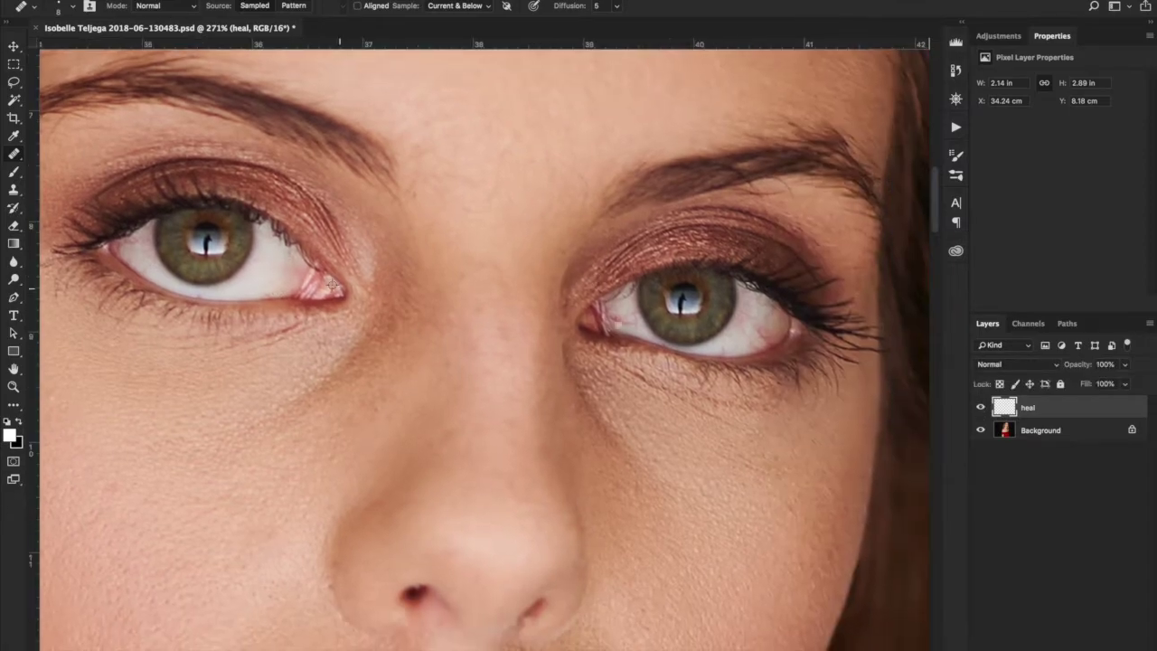
{"action": "left_click", "coordinate": [747, 329]}
{"action": "left_click", "coordinate": [771, 345]}
{"action": "left_click", "coordinate": [980, 407]}
{"action": "left_click", "coordinate": [980, 407]}
Heal the small blemishes between and around the eyebrows
{"action": "mouse_move", "coordinate": [615, 379]}
{"action": "left_mouse_down"}
{"action": "mouse_move", "coordinate": [641, 421]}
{"action": "mouse_move", "coordinate": [719, 650]}
{"action": "left_mouse_up"}
{"action": "left_click", "coordinate": [516, 454]}
{"action": "left_click_drag", "start_coordinate": [500, 641], "coordinate": [541, 464]}
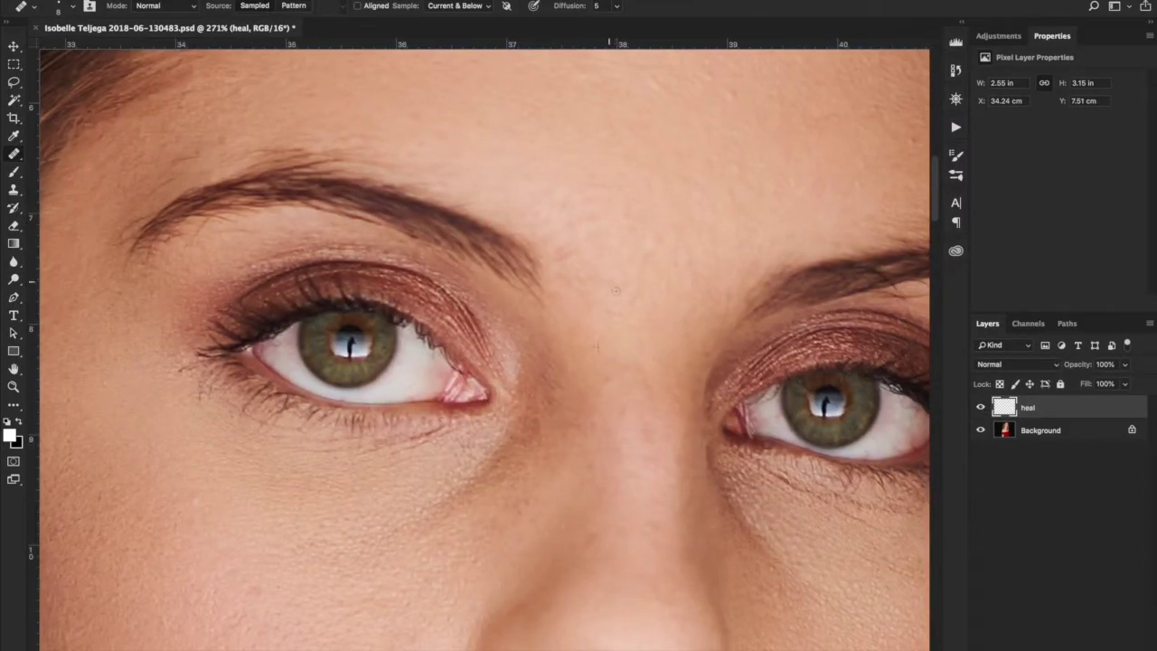
{"action": "left_click_drag", "start_coordinate": [615, 291], "coordinate": [759, 403]}
{"action": "left_click", "coordinate": [314, 268]}
{"action": "left_click", "coordinate": [303, 295]}
Heal the remaining spots and bumps across the forehead
{"action": "left_click_drag", "start_coordinate": [563, 258], "coordinate": [317, 363]}
{"action": "left_click", "coordinate": [810, 353]}
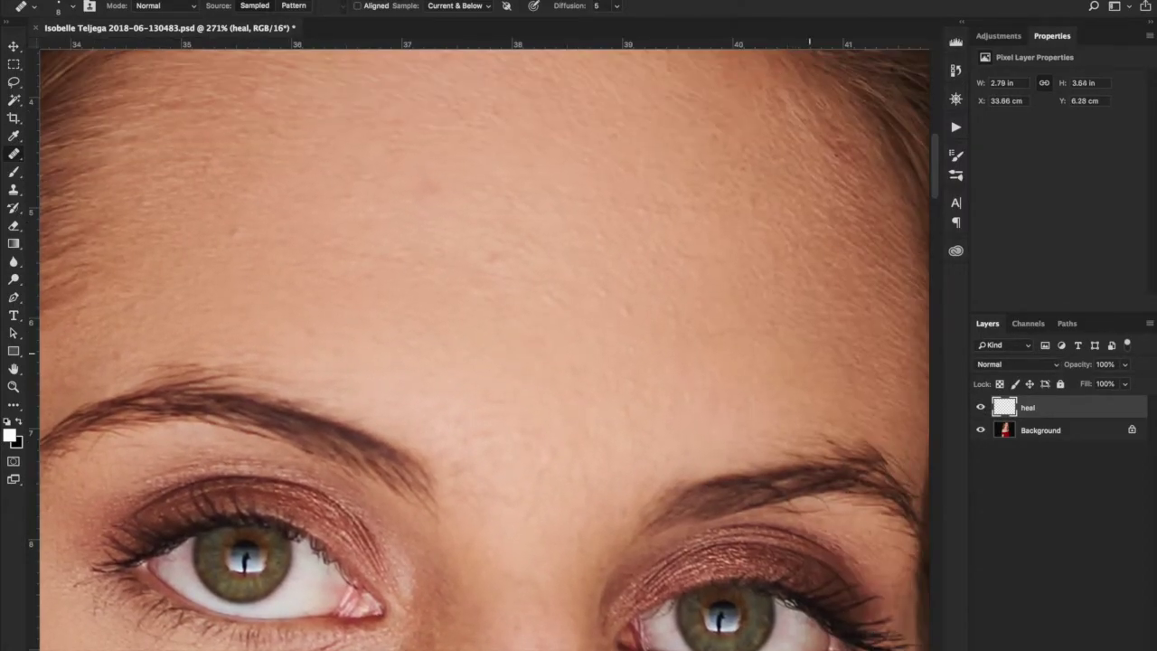
{"action": "left_click", "coordinate": [392, 226]}
{"action": "left_click_drag", "start_coordinate": [494, 259], "coordinate": [469, 309]}
{"action": "mouse_move", "coordinate": [573, 252]}
{"action": "left_mouse_down"}
{"action": "mouse_move", "coordinate": [617, 372]}
{"action": "mouse_move", "coordinate": [773, 427]}
{"action": "mouse_move", "coordinate": [452, 289]}
{"action": "left_mouse_up"}
{"action": "left_click", "coordinate": [372, 237]}
{"action": "mouse_move", "coordinate": [724, 380]}
{"action": "left_mouse_down"}
{"action": "mouse_move", "coordinate": [437, 245]}
{"action": "mouse_move", "coordinate": [481, 310]}
{"action": "left_mouse_up"}
{"action": "left_click", "coordinate": [485, 126]}
Heal the small specks on the body and the ribbed fabric of the red dress
{"action": "left_click_drag", "start_coordinate": [542, 588], "coordinate": [597, 126]}
{"action": "mouse_move", "coordinate": [687, 624]}
{"action": "left_mouse_down"}
{"action": "mouse_move", "coordinate": [742, 272]}
{"action": "mouse_move", "coordinate": [599, 162]}
{"action": "left_mouse_up"}
{"action": "scroll", "coordinate": [615, 418], "scroll_direction": "down", "scroll_amount": 5}
{"action": "left_click", "coordinate": [616, 417]}
{"action": "left_click_drag", "start_coordinate": [380, 509], "coordinate": [343, 379]}
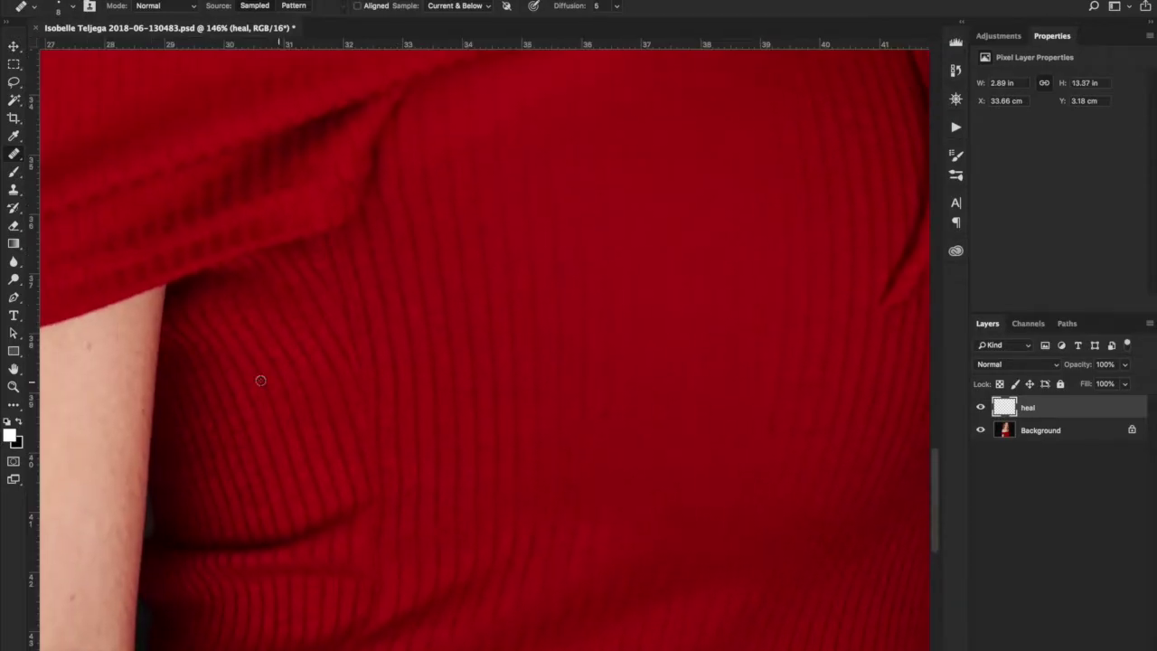
{"action": "left_click", "coordinate": [230, 369]}
{"action": "left_click_drag", "start_coordinate": [350, 84], "coordinate": [661, 341]}
{"action": "left_click_drag", "start_coordinate": [904, 623], "coordinate": [804, 225]}
{"action": "left_click_drag", "start_coordinate": [112, 263], "coordinate": [671, 247]}
{"action": "left_click_drag", "start_coordinate": [615, 81], "coordinate": [573, 363]}
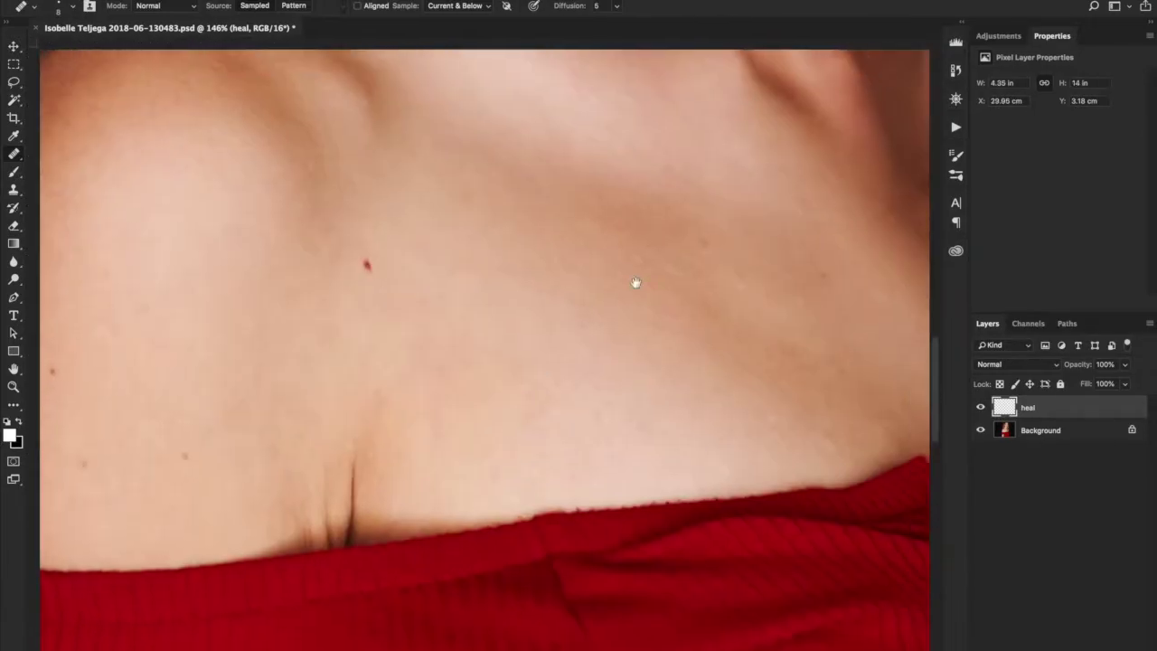
Examine the healed skin around the eyes, nose and forehead closely, and switch to Capture One 11
{"action": "scroll", "coordinate": [572, 364], "scroll_direction": "up", "scroll_amount": 10}
{"action": "scroll", "coordinate": [648, 508], "scroll_direction": "up", "scroll_amount": 10}
{"action": "scroll", "coordinate": [687, 380], "scroll_direction": "right", "scroll_amount": 3}
{"action": "key", "text": "ctrl+r"}
{"action": "scroll", "coordinate": [668, 361], "scroll_direction": "up", "scroll_amount": 5}
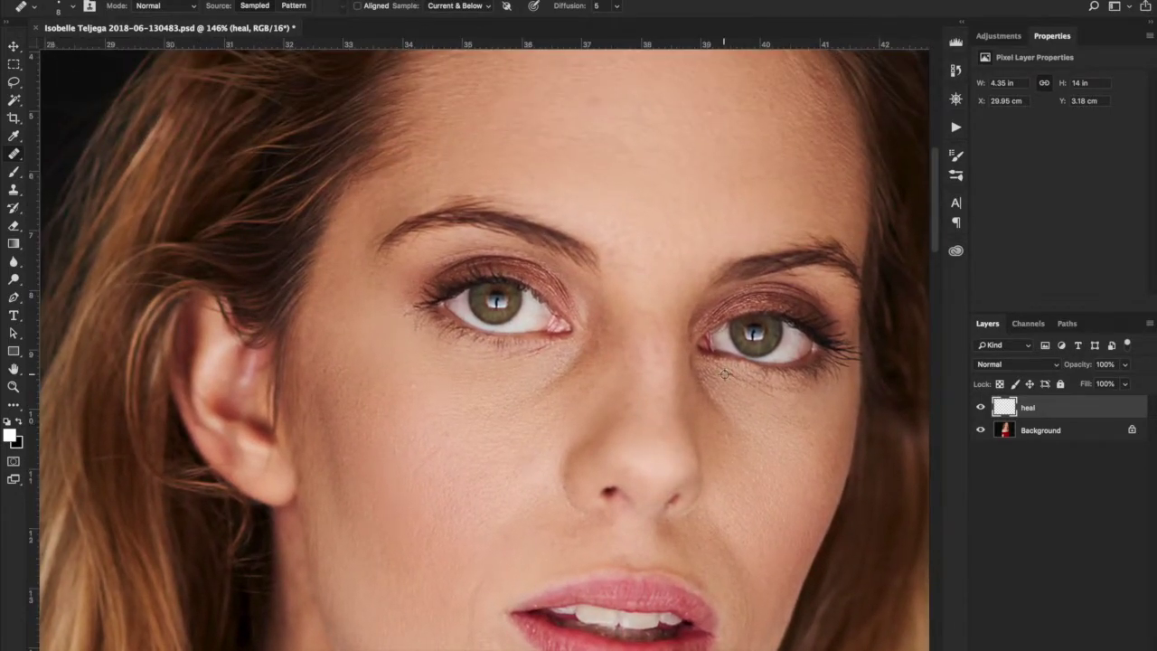
{"action": "scroll", "coordinate": [724, 373], "scroll_direction": "up", "scroll_amount": 3}
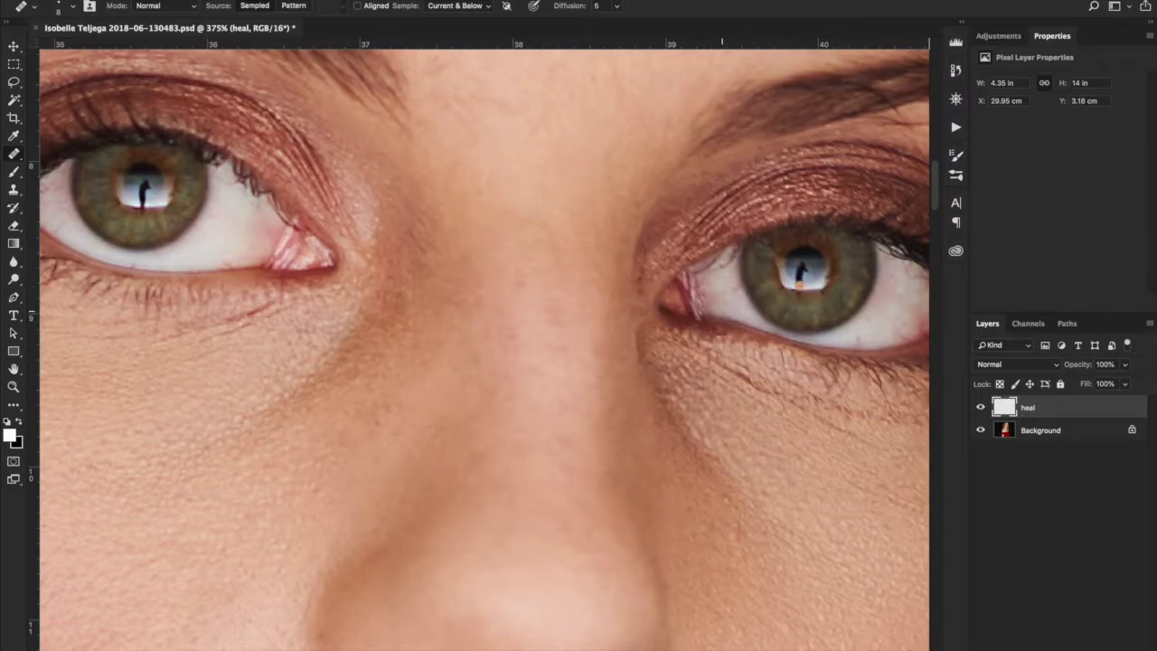
{"action": "left_click_drag", "start_coordinate": [457, 202], "coordinate": [569, 467]}
{"action": "left_click_drag", "start_coordinate": [593, 254], "coordinate": [661, 300]}
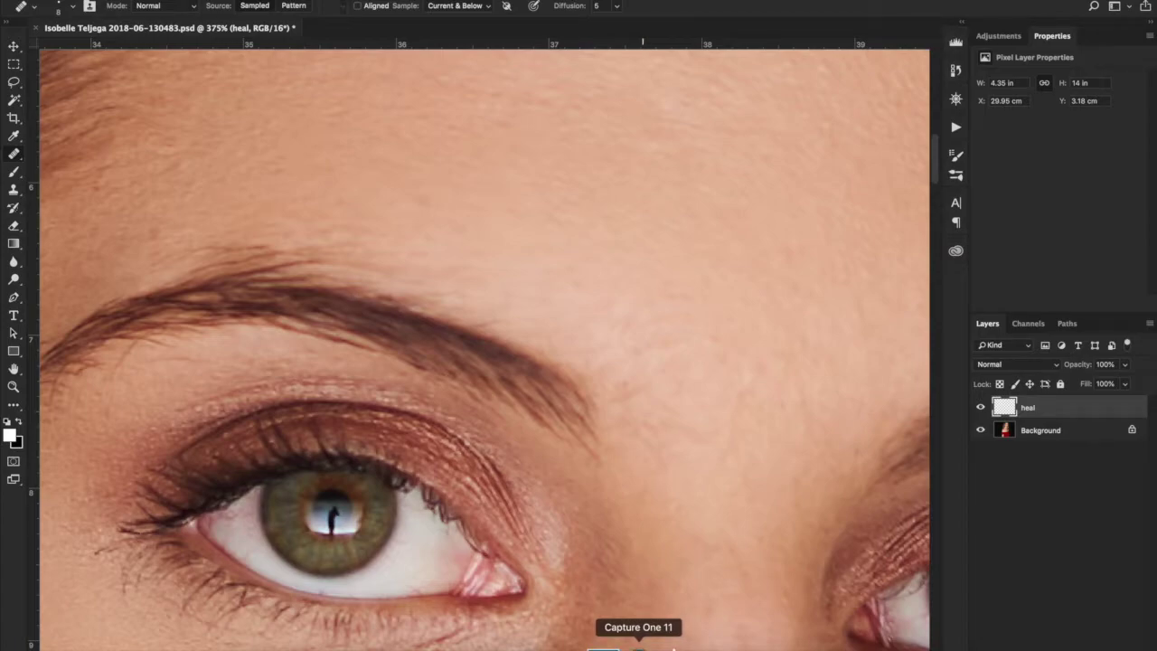
{"action": "left_click", "coordinate": [638, 647]}
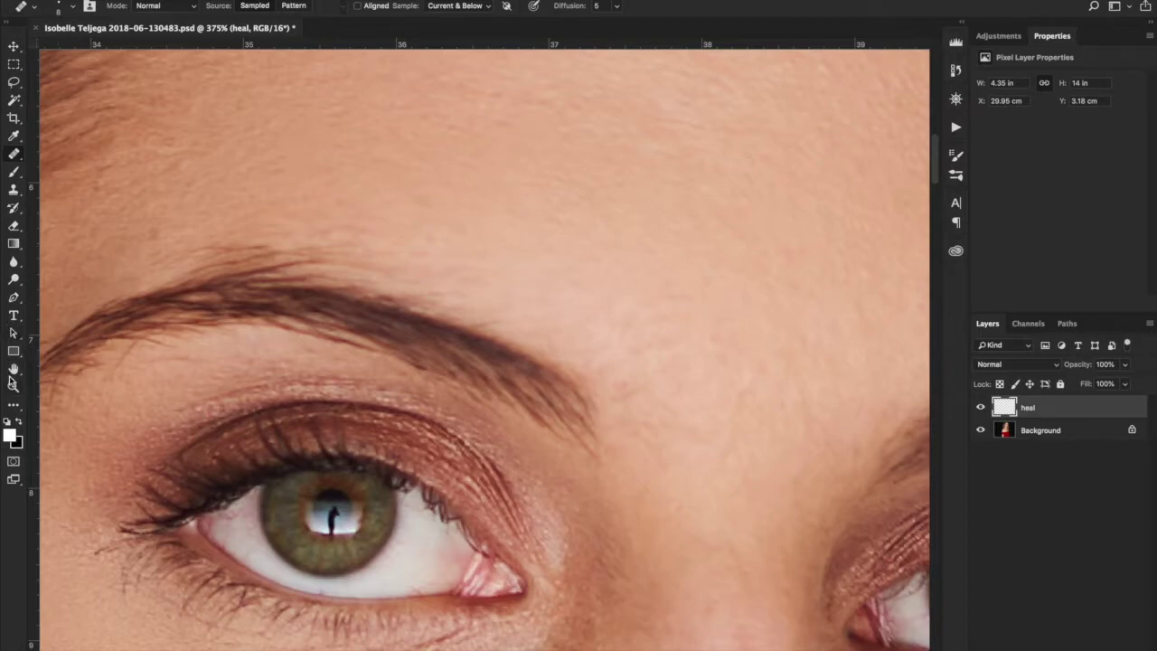
Compare the whole portrait before and after healing by hiding and showing the heal layer
{"action": "double_click", "coordinate": [14, 369]}
{"action": "left_click", "coordinate": [980, 408]}
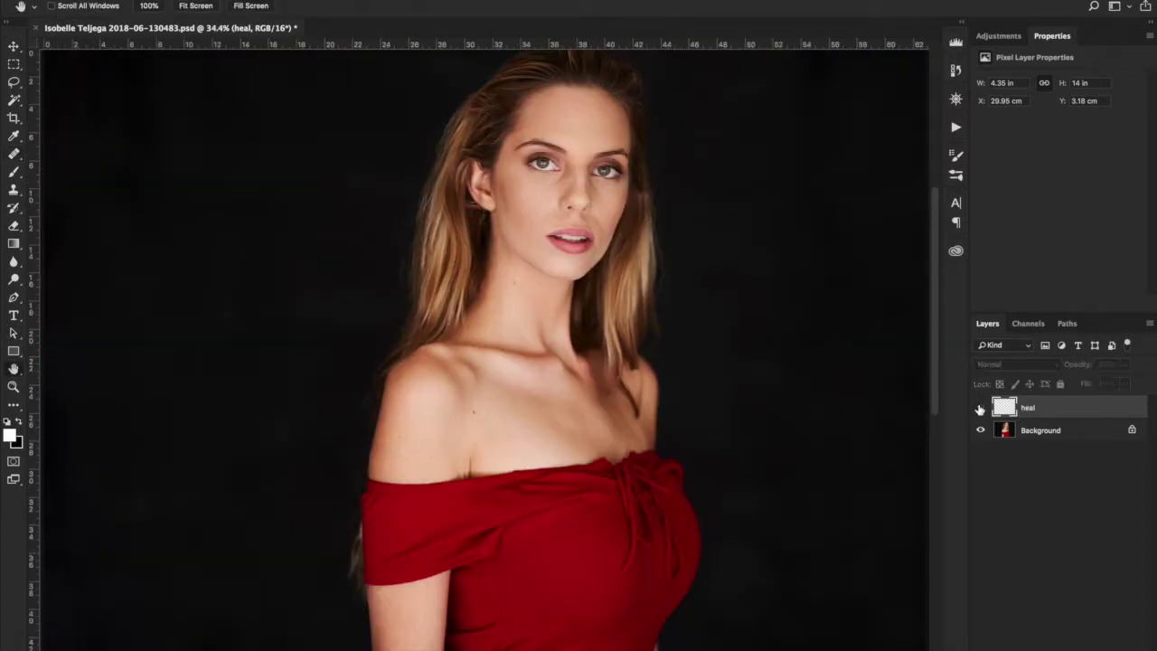
{"action": "left_click", "coordinate": [980, 408]}
{"action": "left_click", "coordinate": [980, 408]}
{"action": "left_click", "coordinate": [980, 409]}
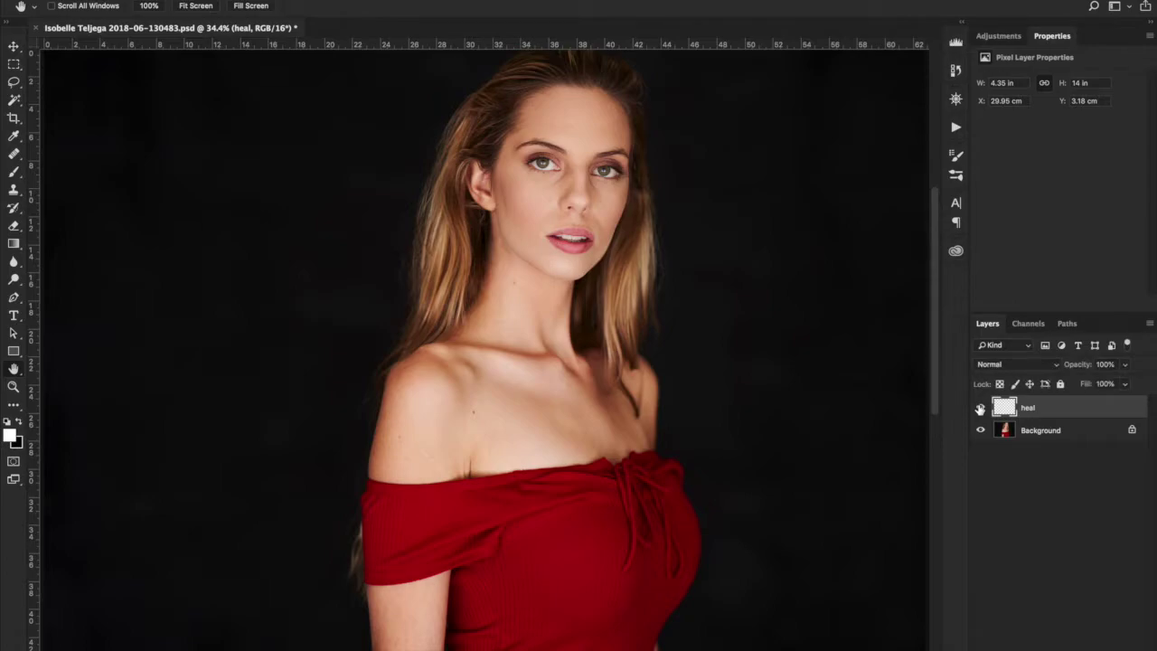
{"action": "left_click", "coordinate": [980, 408]}
{"action": "left_click", "coordinate": [980, 409]}
Add a Curves adjustment layer above the heal layer and name it dodge
{"action": "left_click", "coordinate": [990, 36]}
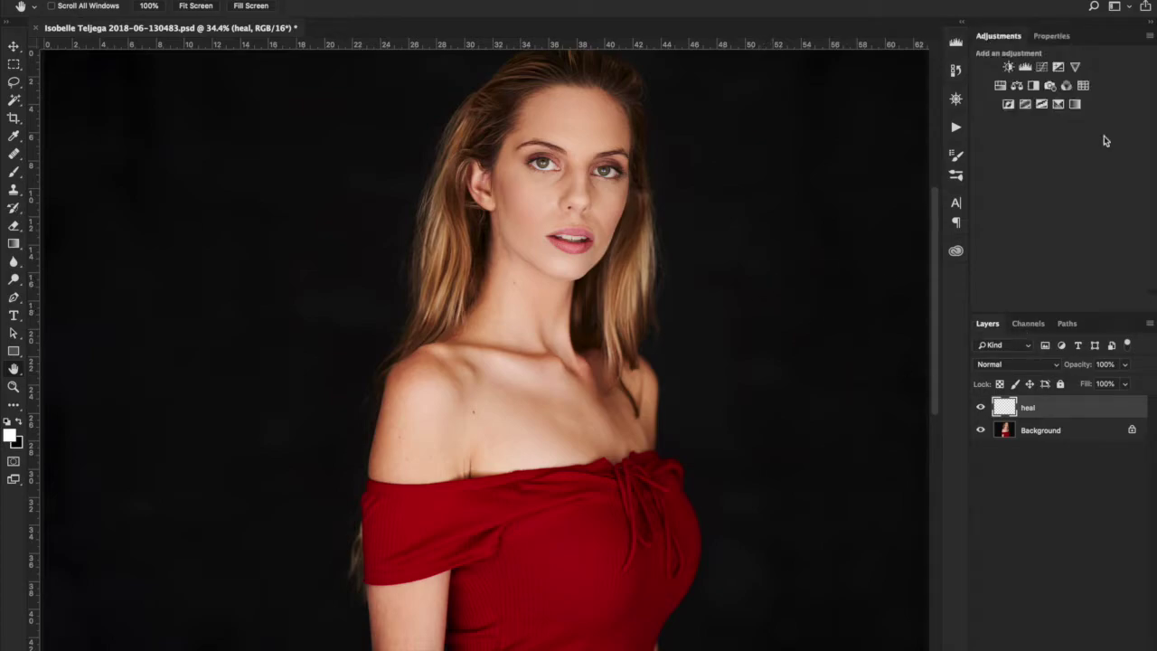
{"action": "left_click", "coordinate": [1041, 71]}
{"action": "double_click", "coordinate": [1067, 410]}
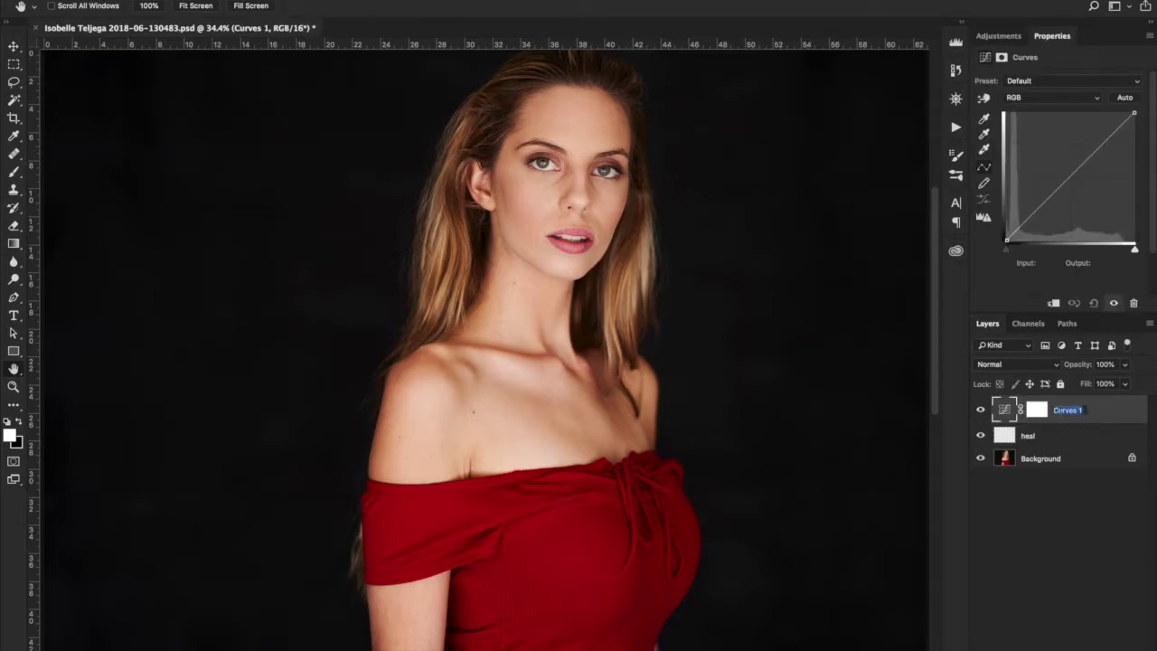
{"action": "type", "text": "dodge"}
{"action": "key", "text": "Return"}
Invert the dodge layer's mask to black and raise the curve's midtones to about input 116, output 143
{"action": "left_click", "coordinate": [1037, 409]}
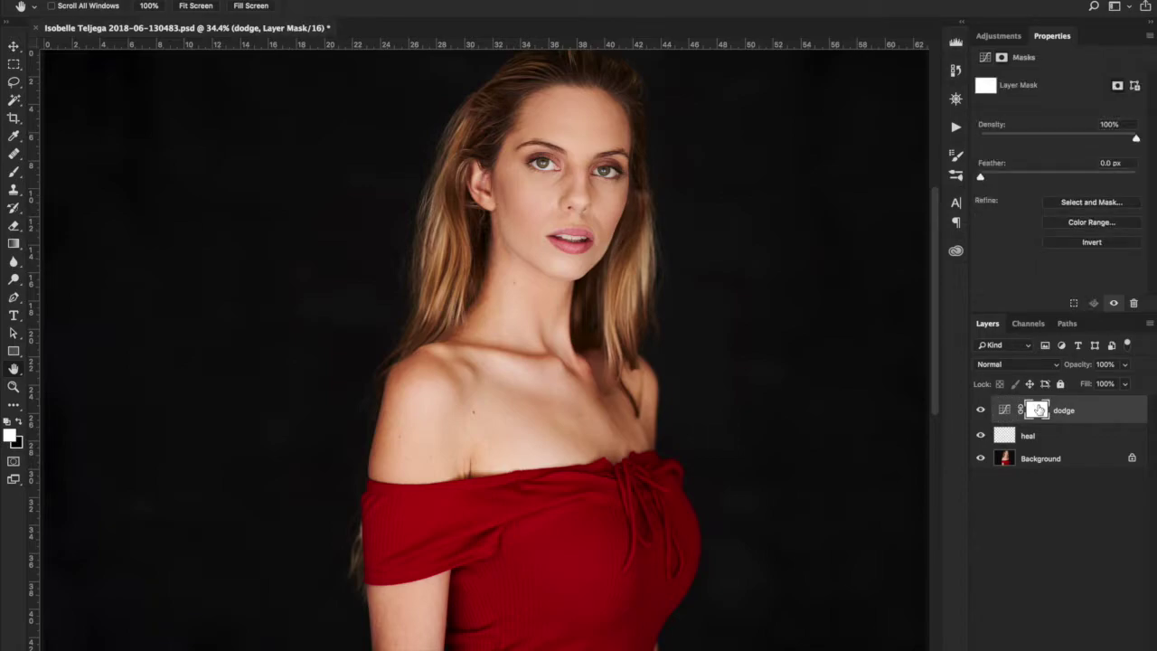
{"action": "key", "text": "ctrl+i"}
{"action": "left_click", "coordinate": [1007, 412]}
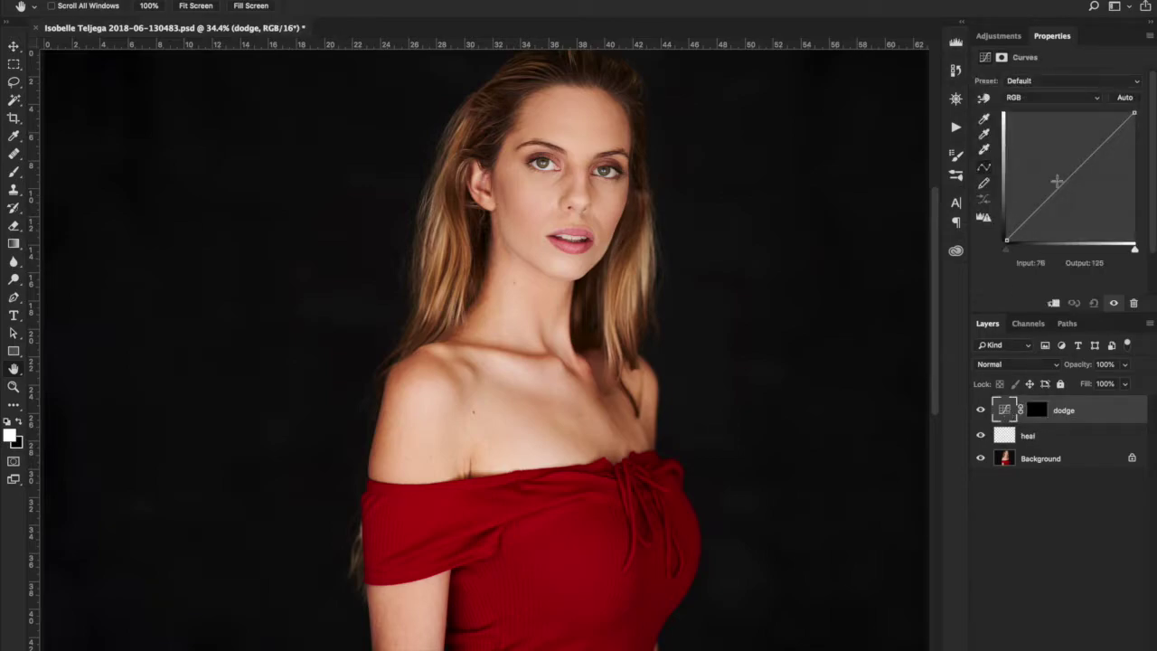
{"action": "left_click_drag", "start_coordinate": [1071, 176], "coordinate": [1065, 167]}
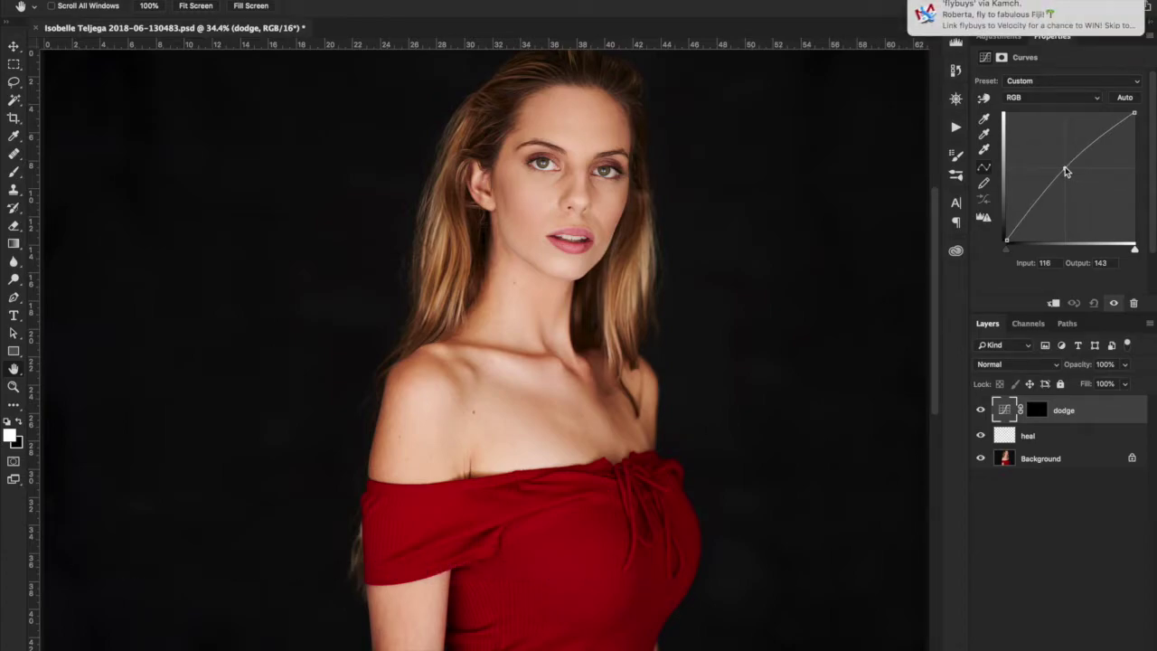
{"action": "left_click_drag", "start_coordinate": [1065, 170], "coordinate": [1065, 170]}
Set up a white soft brush at 100% opacity and 1% flow for painting on the dodge layer's mask
{"action": "left_click", "coordinate": [1036, 411]}
{"action": "key", "text": "b"}
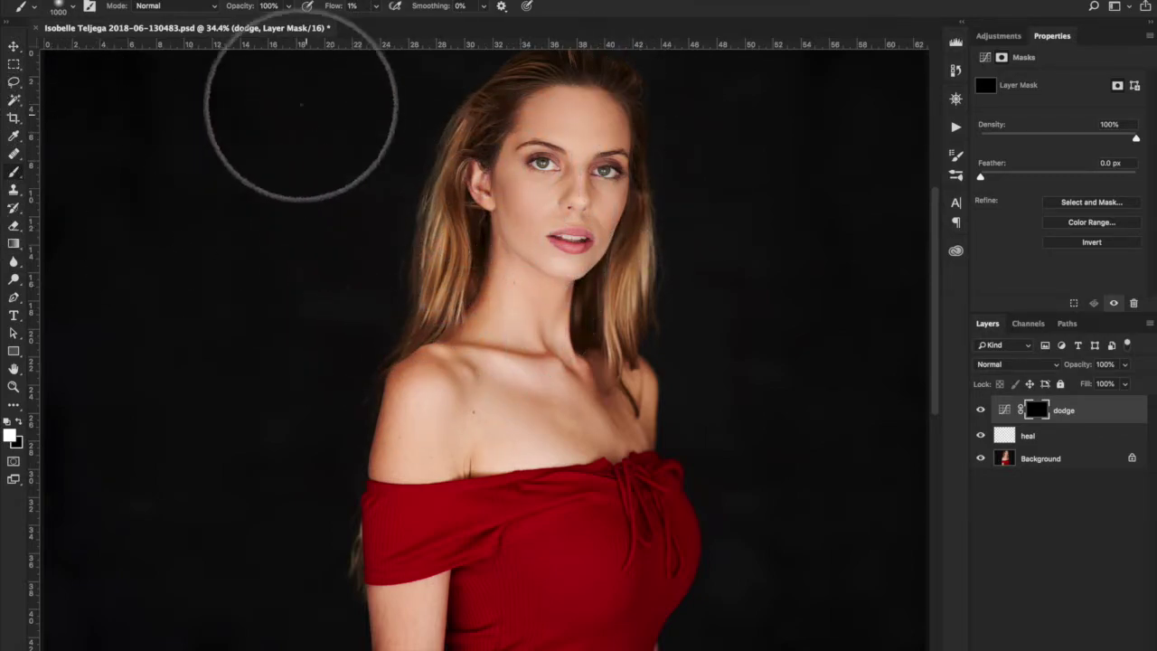
{"action": "left_click", "coordinate": [289, 6]}
{"action": "left_click", "coordinate": [377, 7]}
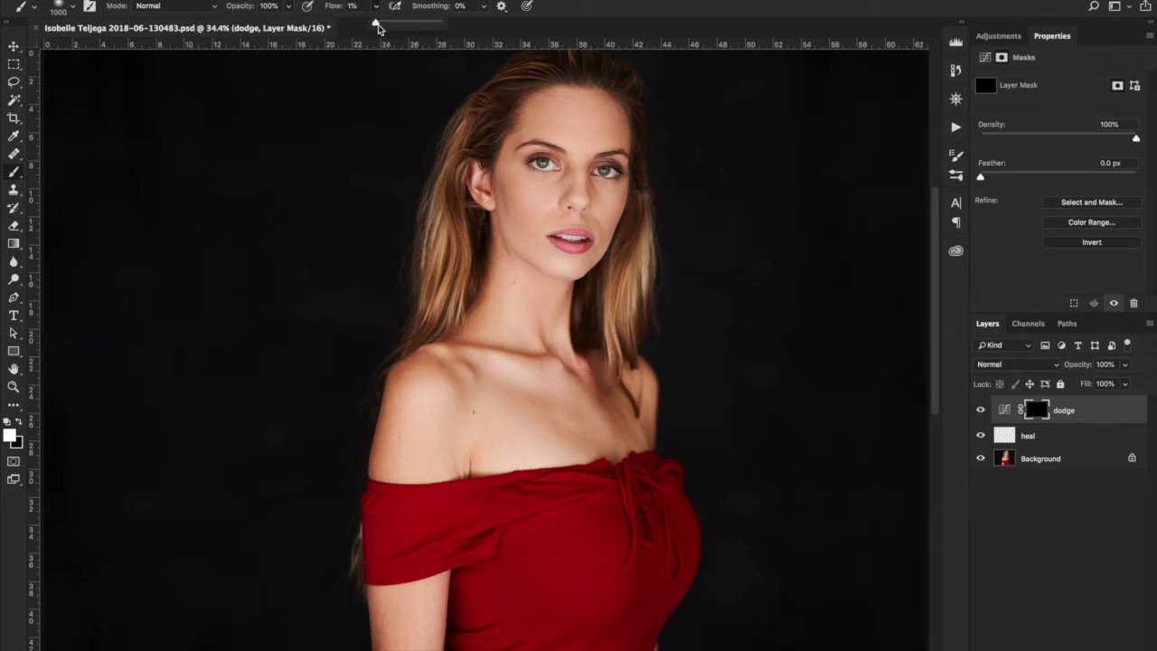
{"action": "scroll", "coordinate": [551, 386], "scroll_direction": "up", "scroll_amount": 5}
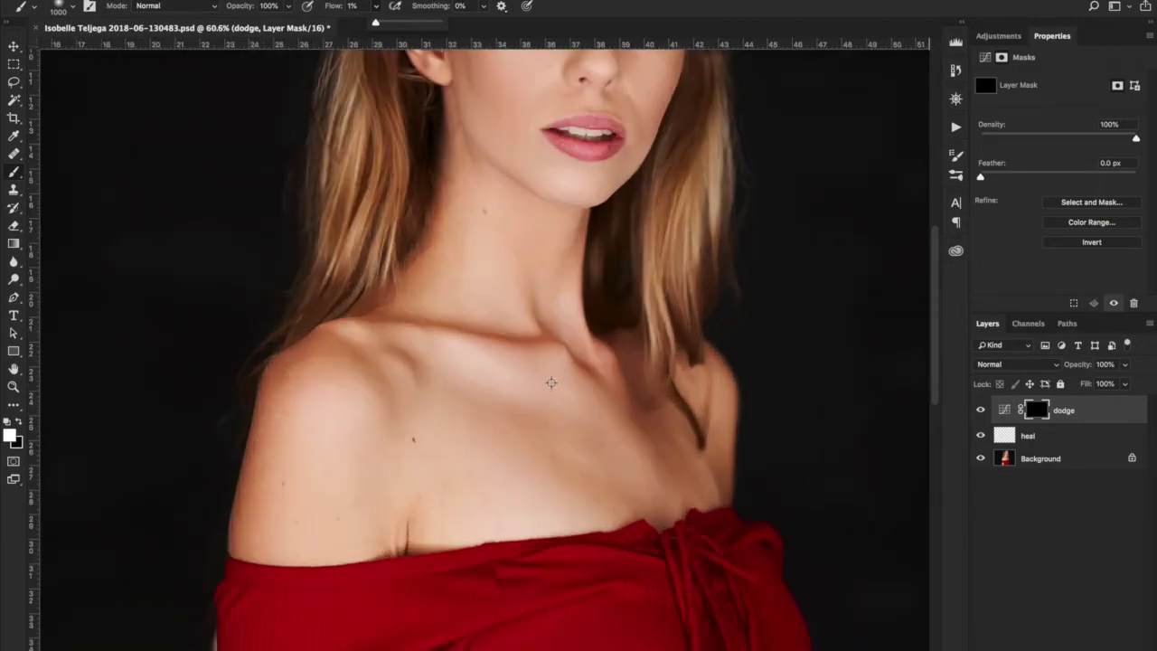
{"action": "scroll", "coordinate": [551, 386], "scroll_direction": "down", "scroll_amount": 5}
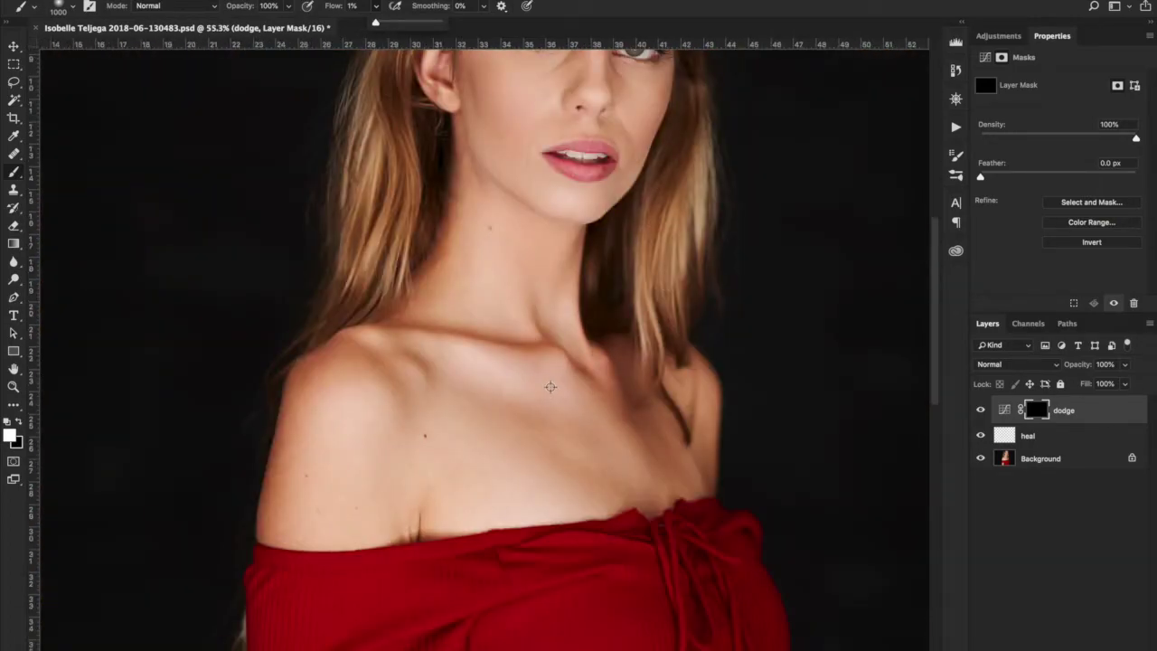
{"action": "scroll", "coordinate": [481, 430], "scroll_direction": "down", "scroll_amount": 2}
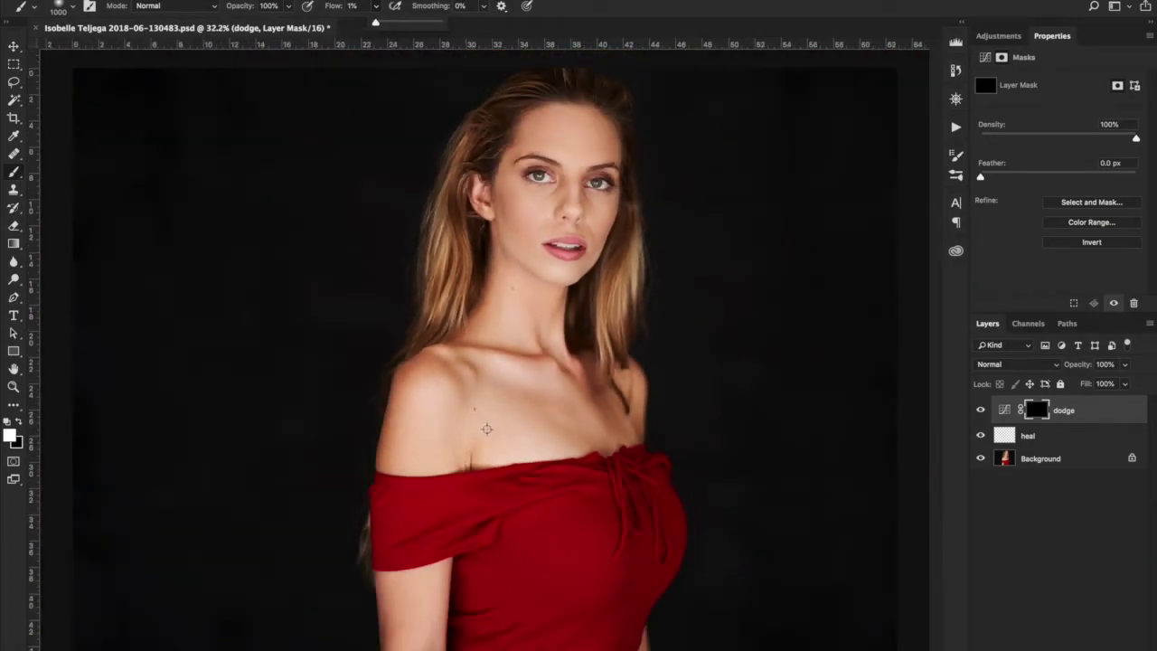
Dodge the darker skin areas of the arm and chest on the layer mask, varying the brush size between about 175 and 500
{"action": "key", "text": "bracketleft"}
{"action": "key", "text": "bracketleft"}
{"action": "key", "text": "bracketleft"}
{"action": "key", "text": "bracketleft"}
{"action": "key", "text": "bracketleft"}
{"action": "key", "text": "bracketleft"}
{"action": "key", "text": "bracketleft"}
{"action": "key", "text": "bracketleft"}
{"action": "key", "text": "bracketleft"}
{"action": "key", "text": "bracketleft"}
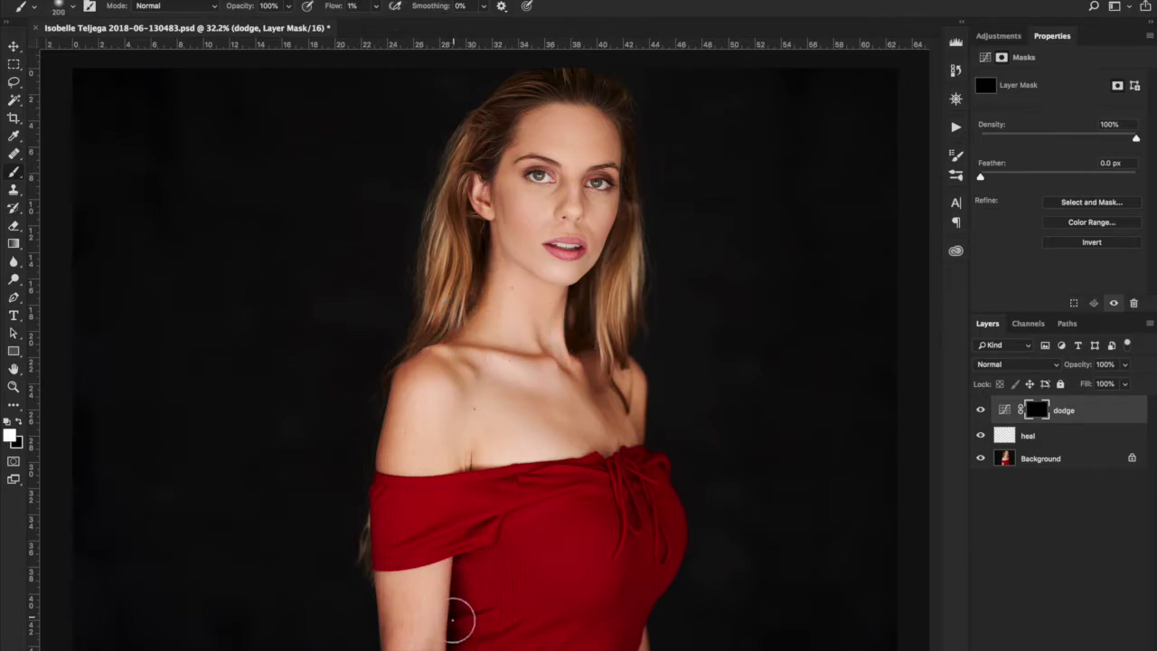
{"action": "key", "text": "bracketright"}
{"action": "key", "text": "bracketright"}
{"action": "key", "text": "bracketright"}
{"action": "key", "text": "bracketright"}
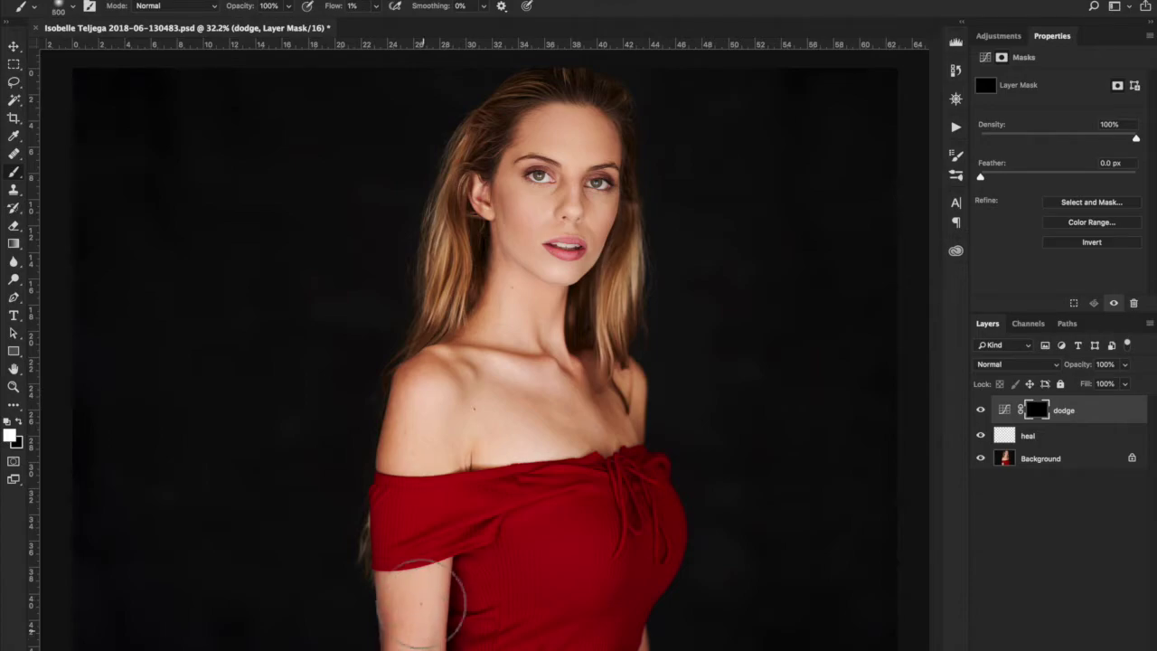
{"action": "key", "text": "bracketleft"}
{"action": "key", "text": "bracketleft"}
{"action": "key", "text": "bracketleft"}
{"action": "key", "text": "bracketleft"}
{"action": "key", "text": "bracketleft"}
{"action": "key", "text": "bracketleft"}
{"action": "key", "text": "bracketleft"}
{"action": "key", "text": "bracketleft"}
{"action": "key", "text": "bracketleft"}
{"action": "key", "text": "bracketright"}
{"action": "key", "text": "bracketright"}
{"action": "key", "text": "bracketright"}
{"action": "key", "text": "bracketright"}
{"action": "key", "text": "bracketright"}
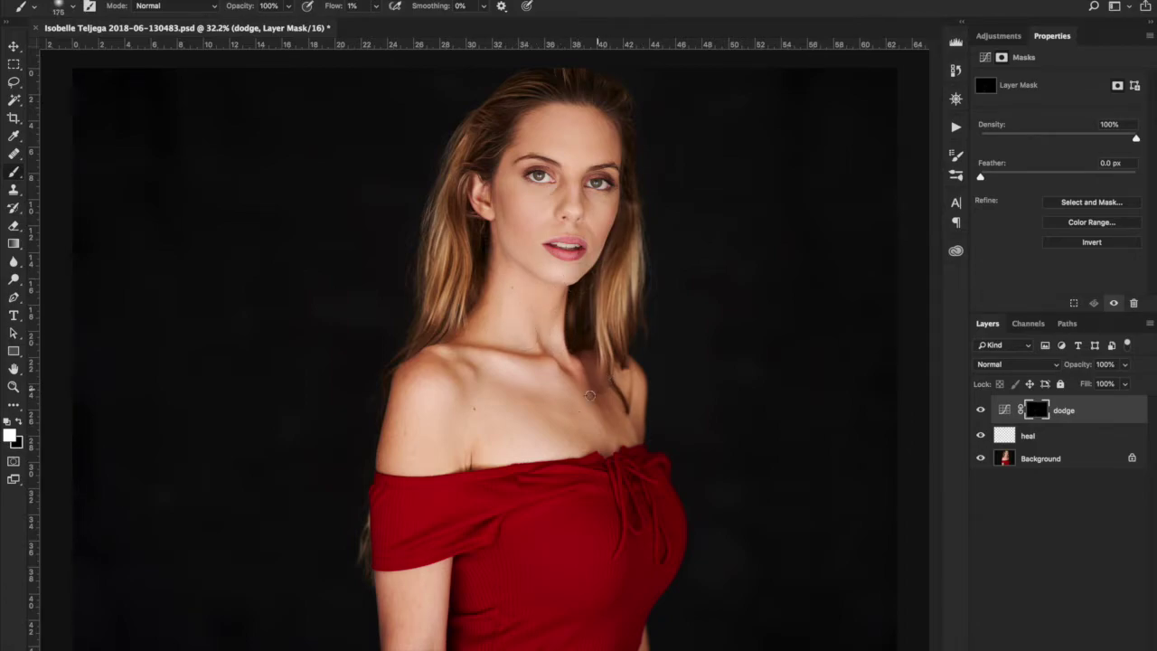
Dodge uneven shadows from the chest up to the face, reducing the brush in stages from 90 to 30
{"action": "scroll", "coordinate": [565, 415], "scroll_direction": "up", "scroll_amount": 3}
{"action": "key", "text": "bracketleft"}
{"action": "key", "text": "bracketleft"}
{"action": "key", "text": "bracketleft"}
{"action": "key", "text": "bracketleft"}
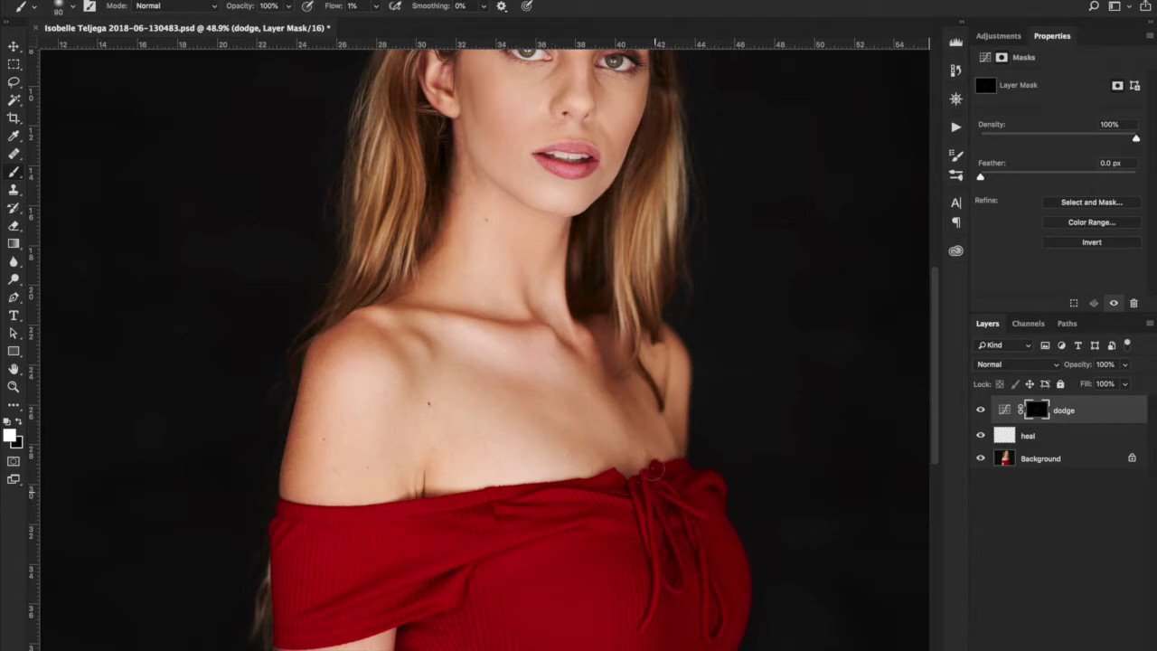
{"action": "left_click_drag", "start_coordinate": [594, 282], "coordinate": [609, 358]}
{"action": "key", "text": "bracketleft"}
{"action": "left_click_drag", "start_coordinate": [602, 168], "coordinate": [602, 253]}
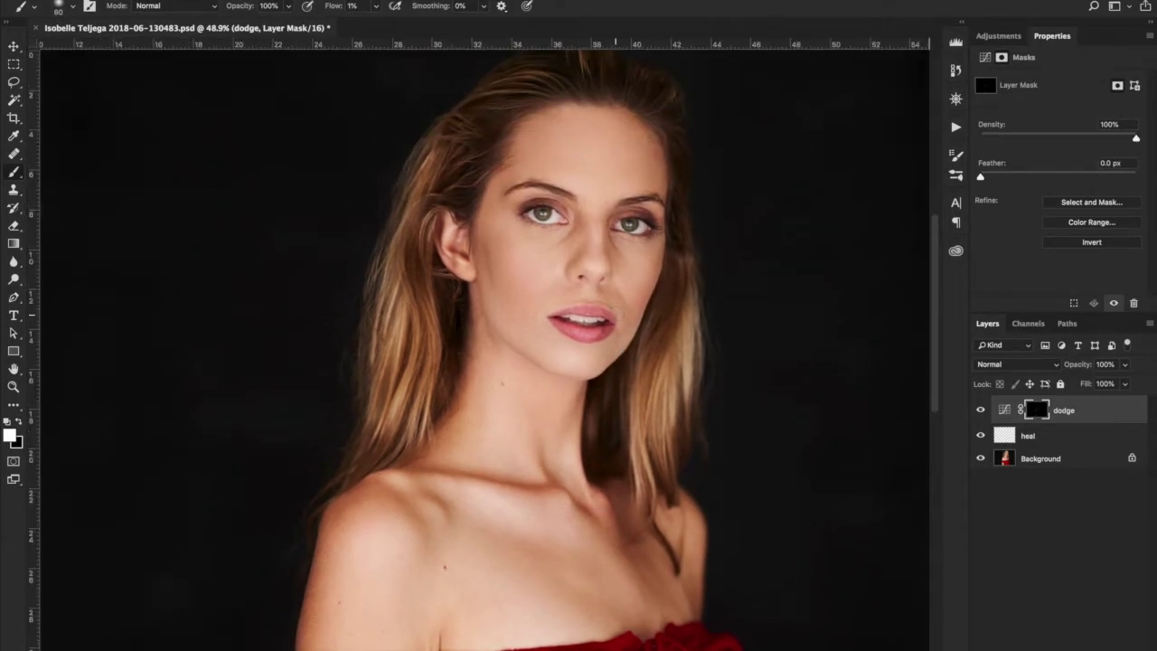
{"action": "scroll", "coordinate": [600, 252], "scroll_direction": "up", "scroll_amount": 7}
{"action": "scroll", "coordinate": [600, 251], "scroll_direction": "down", "scroll_amount": 1}
{"action": "scroll", "coordinate": [600, 251], "scroll_direction": "up", "scroll_amount": 1}
{"action": "key", "text": "bracketleft"}
{"action": "key", "text": "bracketleft"}
{"action": "scroll", "coordinate": [556, 348], "scroll_direction": "down", "scroll_amount": 1}
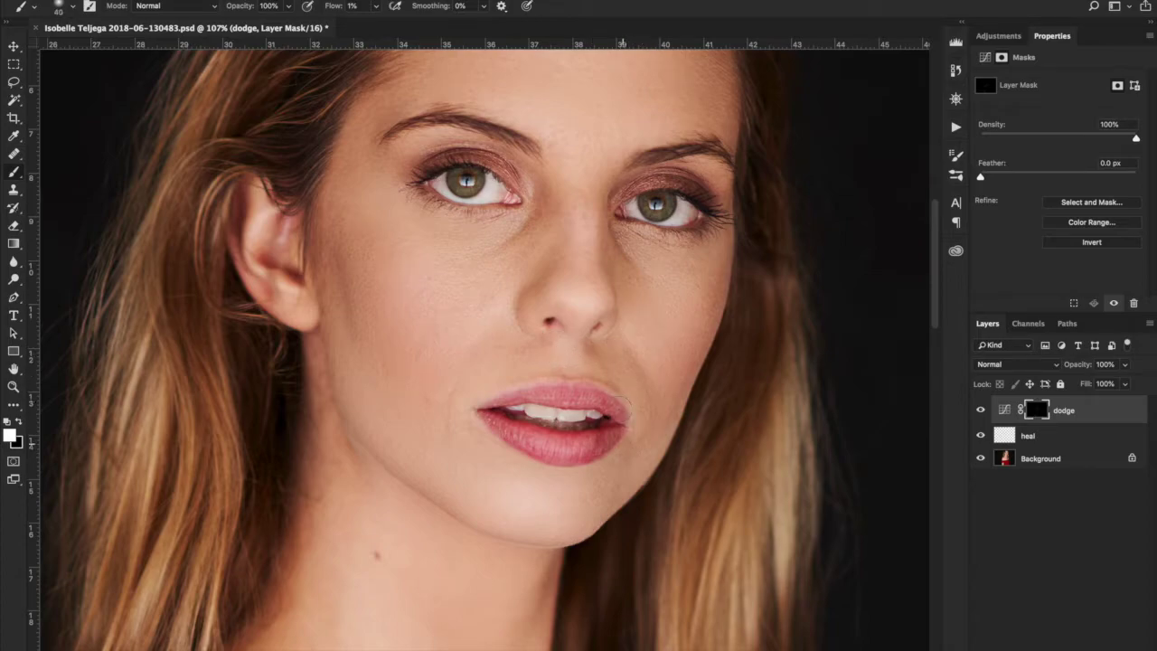
{"action": "key", "text": "bracketleft"}
{"action": "key", "text": "bracketleft"}
{"action": "key", "text": "bracketleft"}
Heal the small light specks around the corner and edges of the lips on the heal layer
{"action": "left_click", "coordinate": [1005, 434]}
{"action": "scroll", "coordinate": [491, 426], "scroll_direction": "up", "scroll_amount": 5}
{"action": "scroll", "coordinate": [491, 426], "scroll_direction": "up", "scroll_amount": 2}
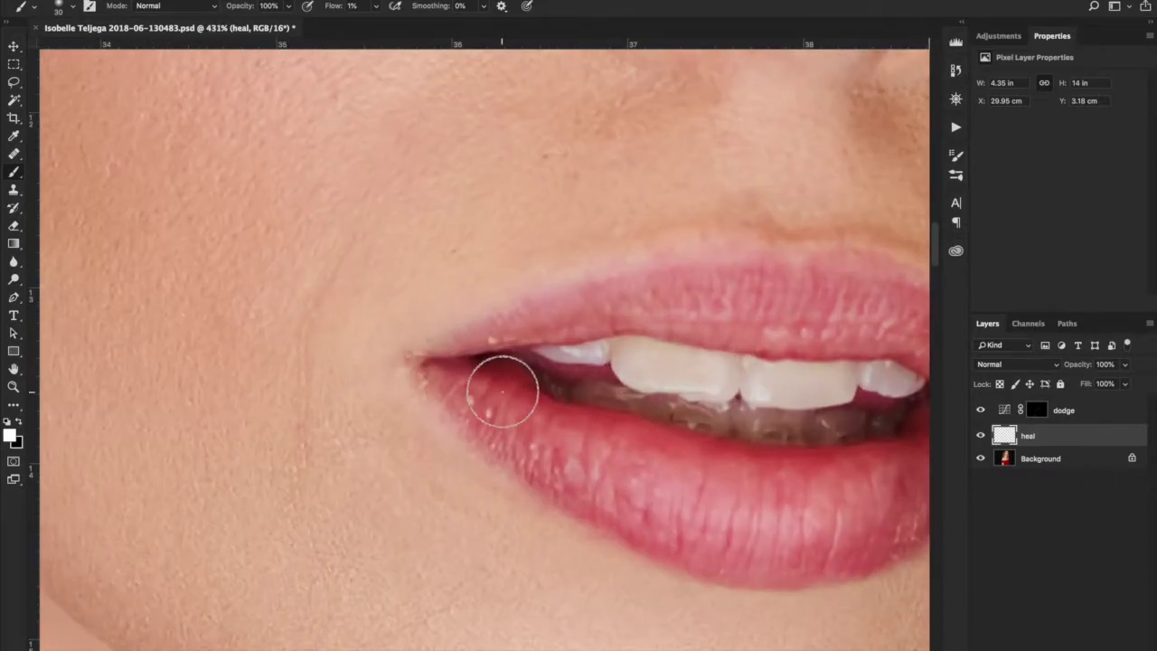
{"action": "key", "text": "j"}
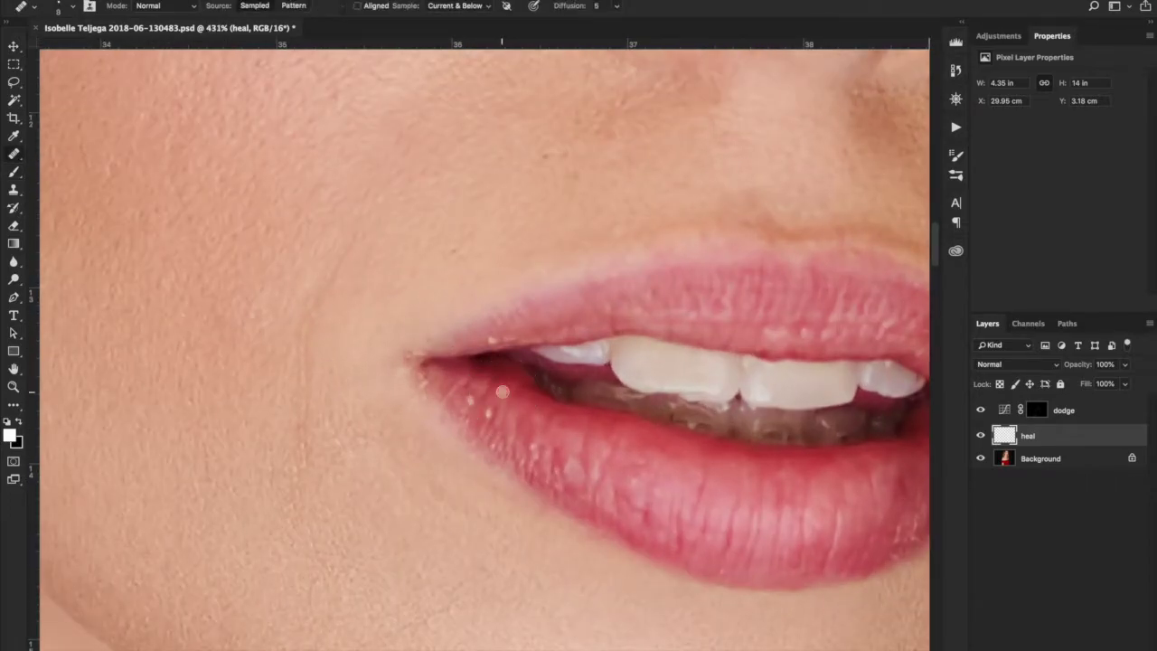
{"action": "left_click", "coordinate": [502, 390]}
{"action": "left_click", "coordinate": [491, 340]}
{"action": "key", "text": "space"}
{"action": "left_click_drag", "start_coordinate": [620, 434], "coordinate": [509, 434]}
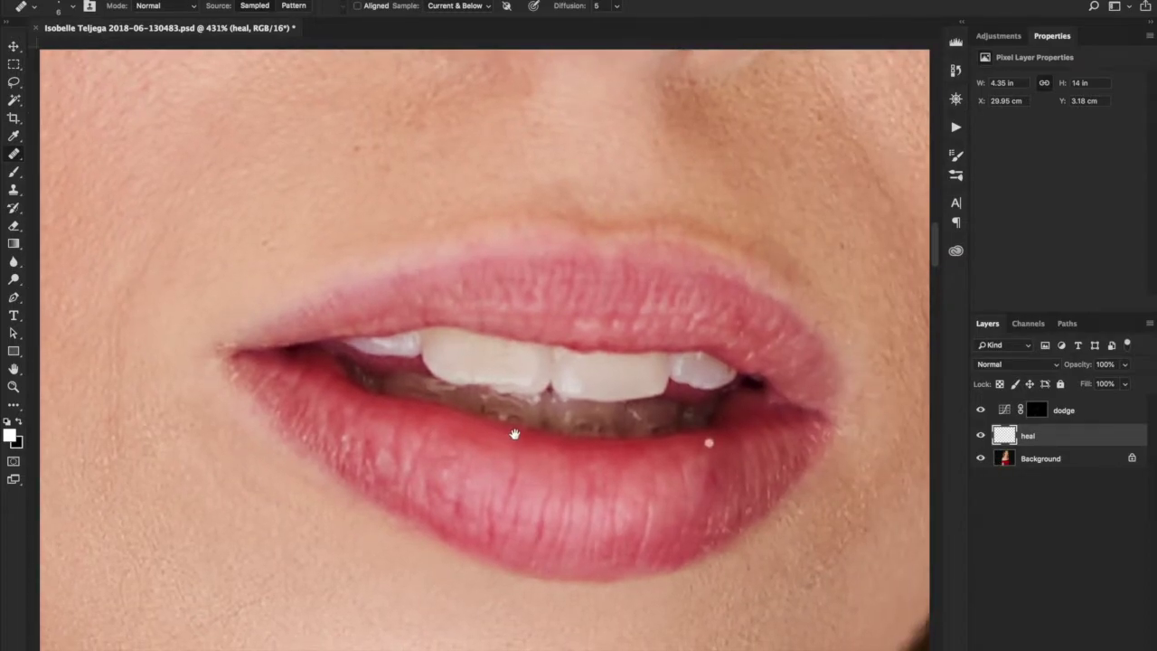
{"action": "key", "text": "ctrl+r"}
Dodge the uneven dark patches around the mouth and lower face on the dodge layer's mask, varying the brush size
{"action": "left_click", "coordinate": [1035, 411]}
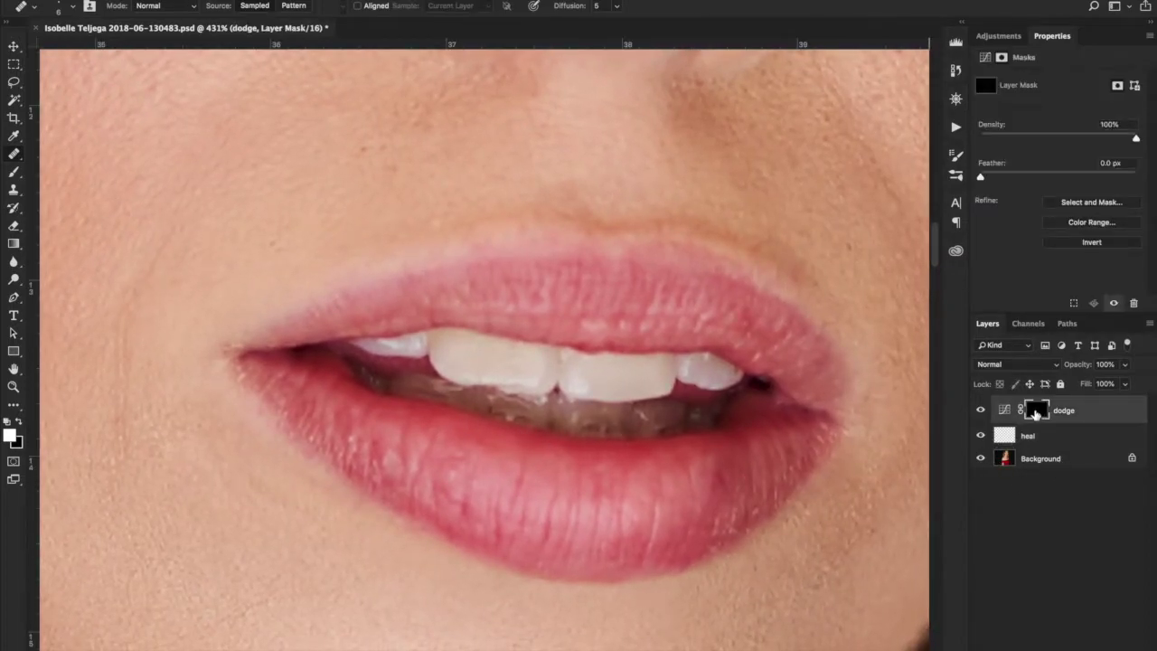
{"action": "key", "text": "b"}
{"action": "scroll", "coordinate": [677, 386], "scroll_direction": "down", "scroll_amount": 3}
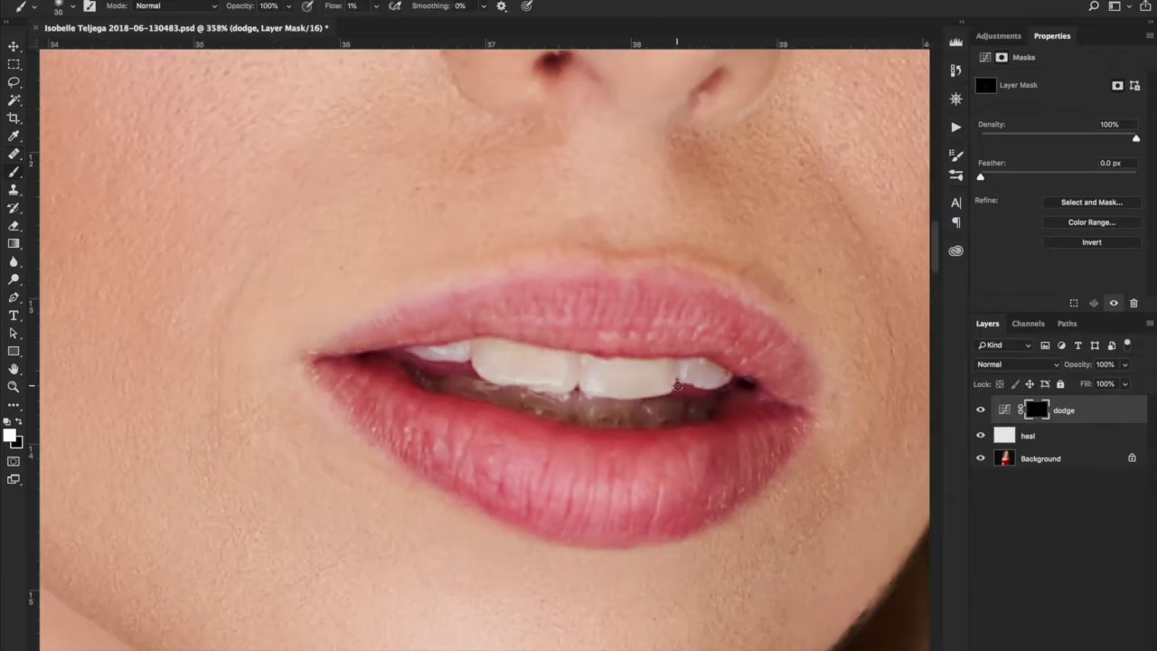
{"action": "scroll", "coordinate": [677, 386], "scroll_direction": "down", "scroll_amount": 8}
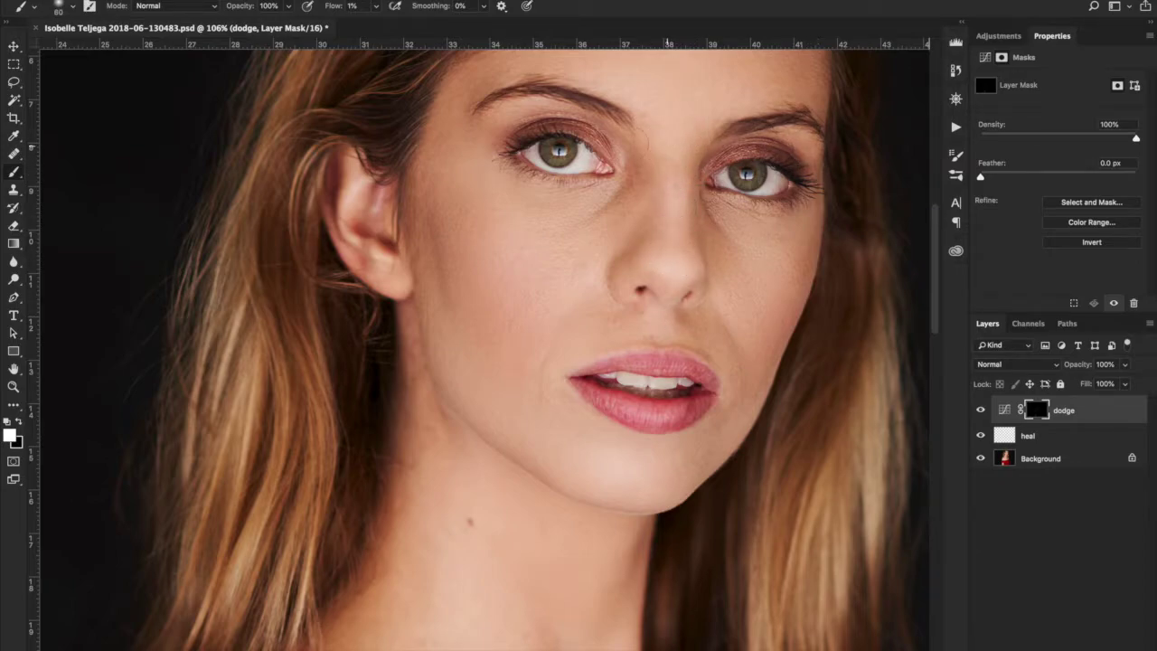
{"action": "key", "text": "["}
{"action": "key", "text": "["}
{"action": "key", "text": "["}
{"action": "key", "text": "["}
{"action": "key", "text": "["}
{"action": "key", "text": "bracketleft"}
{"action": "key", "text": "bracketleft"}
{"action": "key", "text": "bracketright"}
{"action": "key", "text": "bracketright"}
{"action": "key", "text": "bracketright"}
{"action": "key", "text": "bracketright"}
{"action": "key", "text": "bracketright"}
{"action": "key", "text": "bracketright"}
Dodge small dark areas across the forehead, eyes and cheeks with the brush reduced to about 15 to 20
{"action": "key", "text": "ctrl+r"}
{"action": "mouse_move", "coordinate": [700, 213]}
{"action": "left_mouse_down"}
{"action": "mouse_move", "coordinate": [700, 362]}
{"action": "mouse_move", "coordinate": [688, 312]}
{"action": "mouse_move", "coordinate": [684, 327]}
{"action": "left_mouse_up"}
{"action": "key", "text": "bracketleft"}
{"action": "key", "text": "bracketleft"}
{"action": "key", "text": "bracketleft"}
{"action": "key", "text": "bracketleft"}
{"action": "key", "text": "bracketleft"}
{"action": "key", "text": "bracketleft"}
{"action": "key", "text": "bracketleft"}
{"action": "key", "text": "bracketleft"}
{"action": "key", "text": "bracketleft"}
{"action": "key", "text": "bracketleft"}
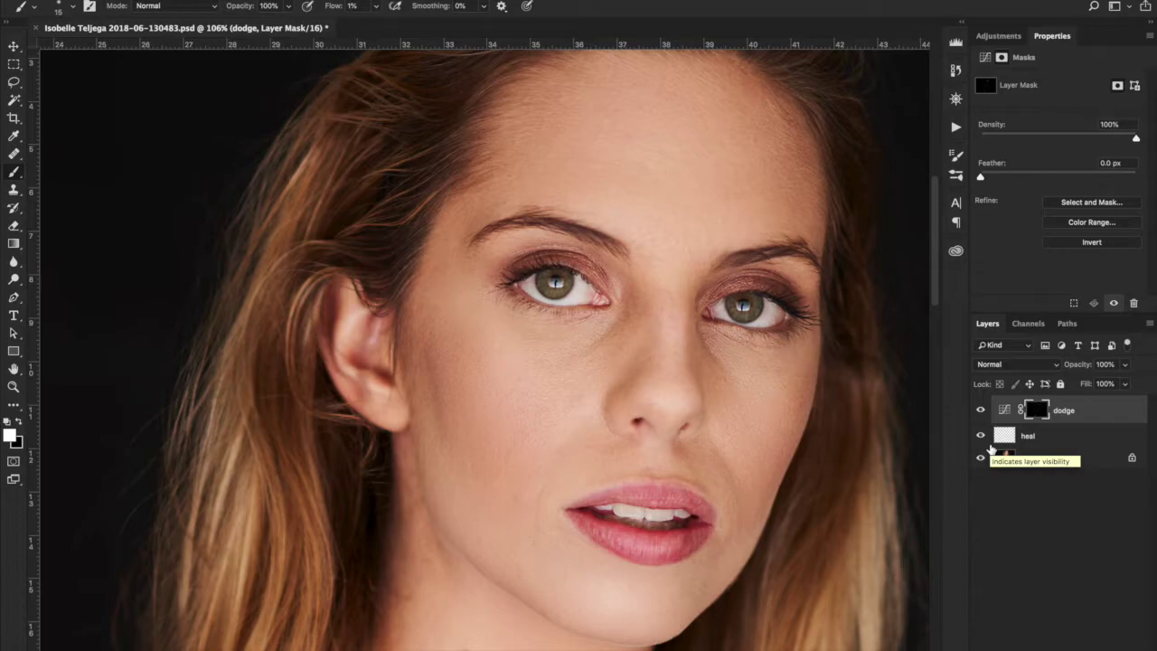
{"action": "key", "text": "bracketright"}
{"action": "key", "text": "bracketright"}
{"action": "key", "text": "bracketright"}
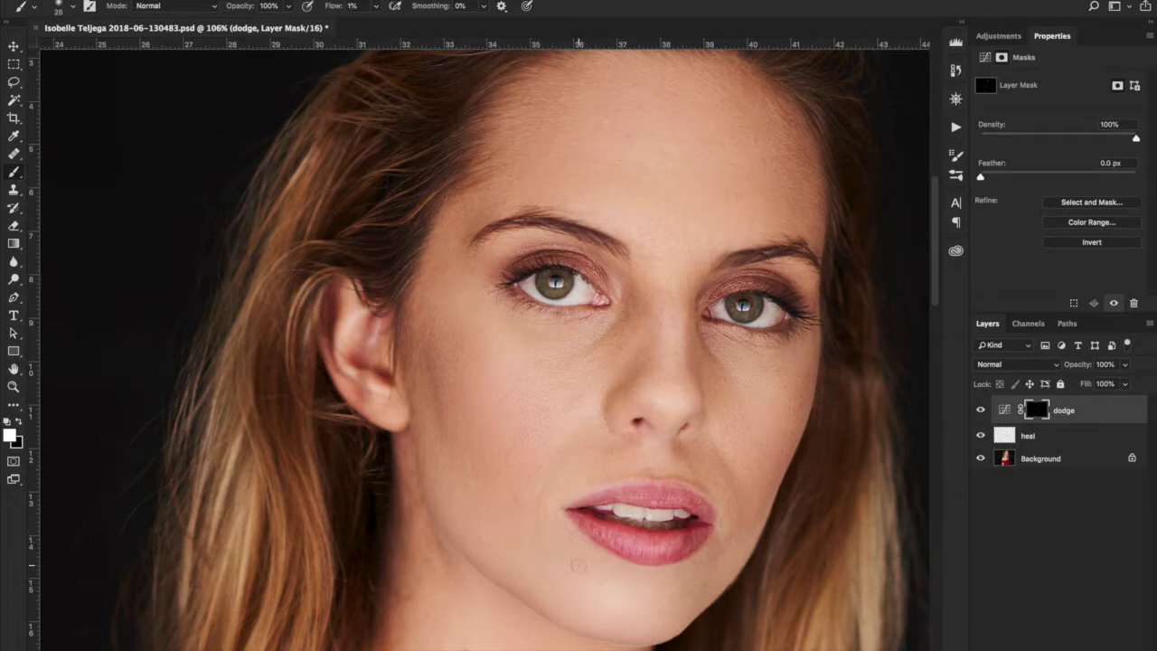
Dodge the fine lines and tiny dark marks beside the mouth with the brush reduced to 3
{"action": "scroll", "coordinate": [551, 541], "scroll_direction": "up", "scroll_amount": 5}
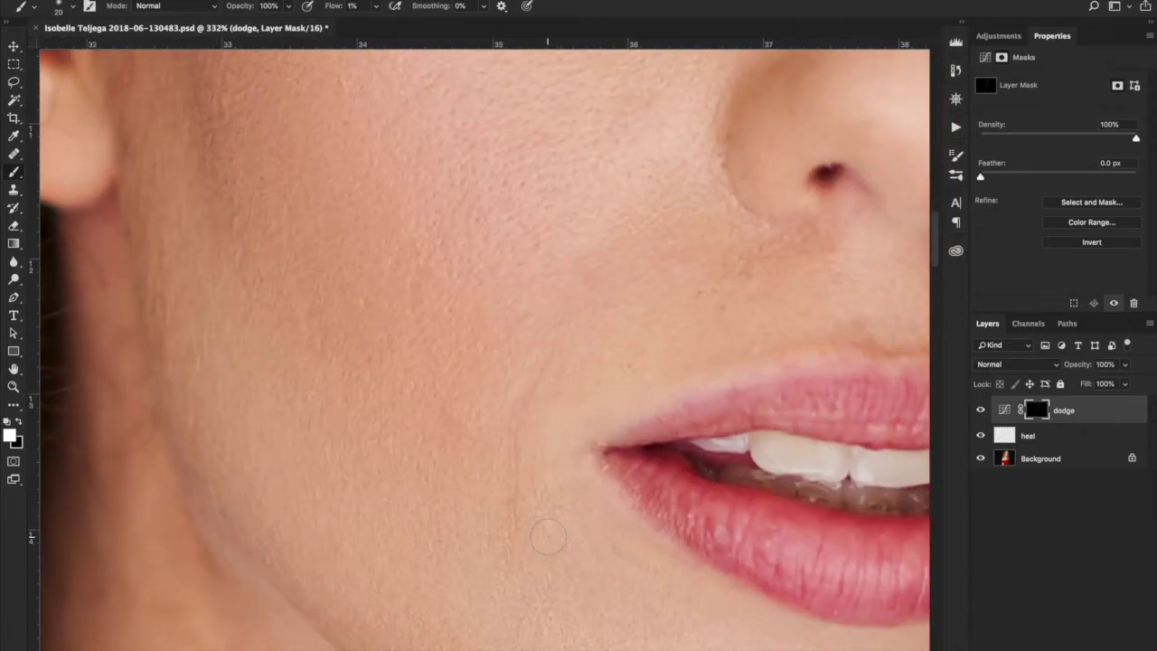
{"action": "key", "text": "bracketleft"}
{"action": "key", "text": "bracketleft"}
{"action": "key", "text": "bracketleft"}
{"action": "key", "text": "bracketleft"}
{"action": "key", "text": "bracketleft"}
{"action": "key", "text": "bracketleft"}
{"action": "key", "text": "bracketleft"}
{"action": "key", "text": "bracketleft"}
{"action": "key", "text": "bracketleft"}
{"action": "scroll", "coordinate": [796, 307], "scroll_direction": "right", "scroll_amount": 5}
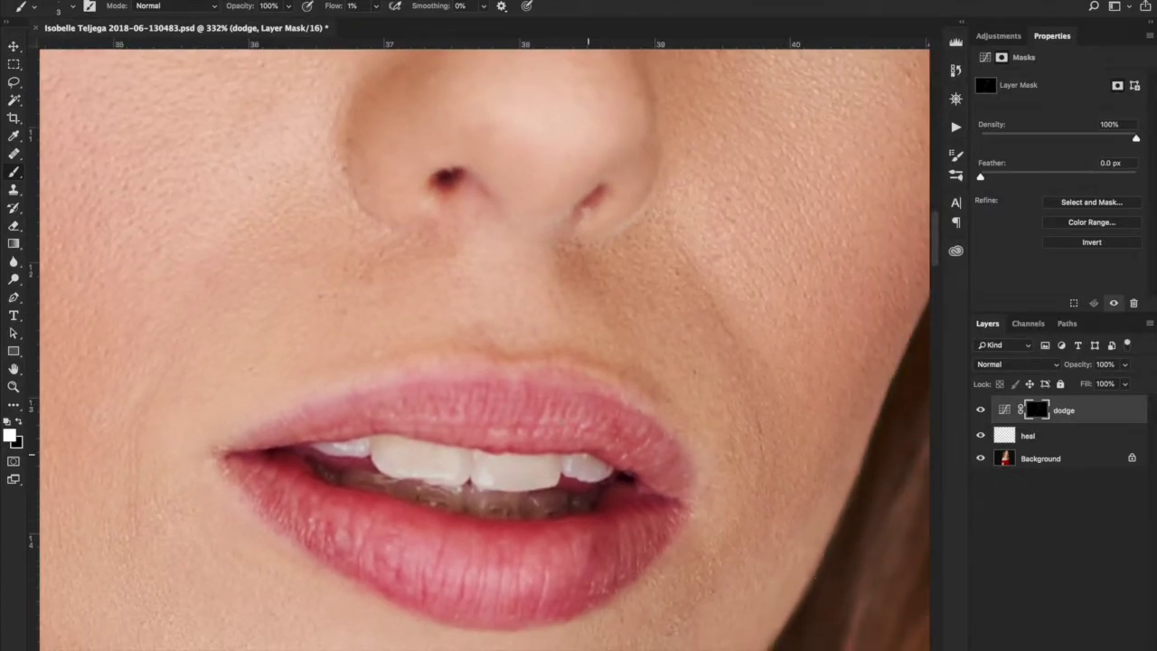
Heal the small flaws around the nostril on the heal layer and compare the result with the layer hidden
{"action": "left_click", "coordinate": [1070, 436]}
{"action": "scroll", "coordinate": [418, 145], "scroll_direction": "up", "scroll_amount": 5}
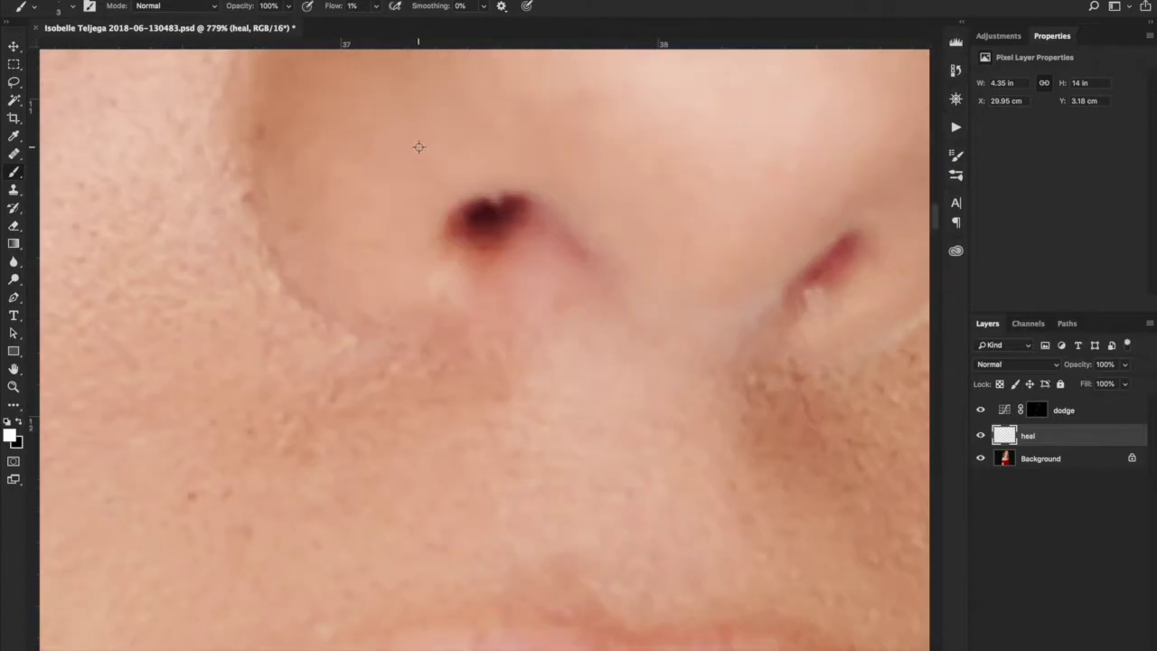
{"action": "key", "text": "j"}
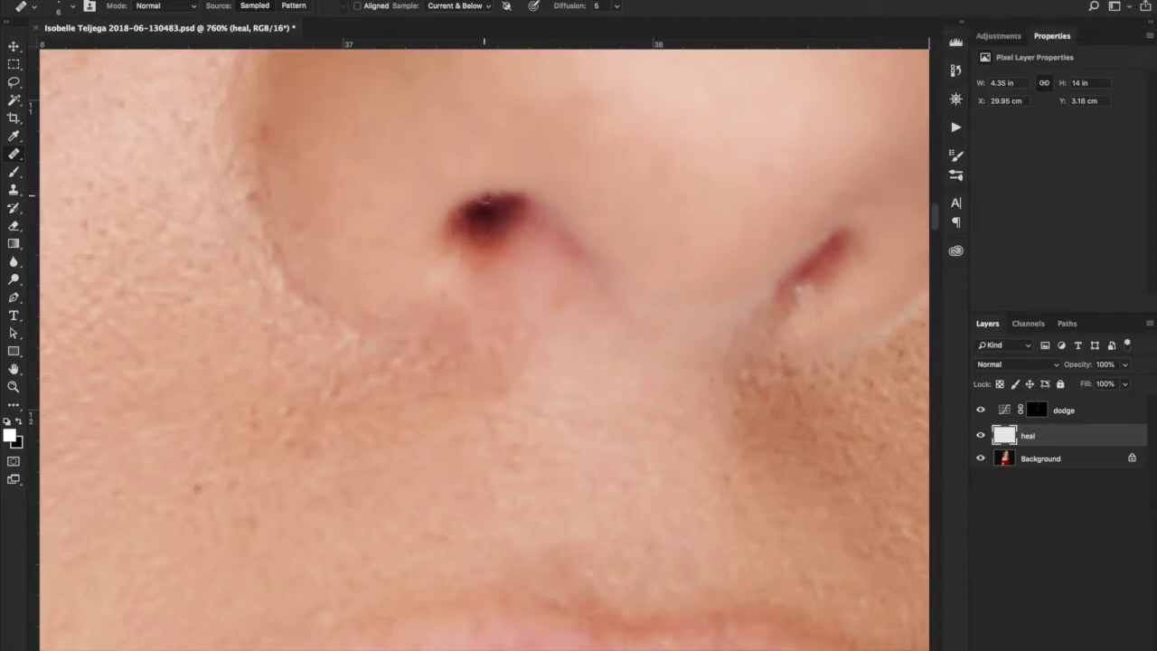
{"action": "left_click", "coordinate": [528, 267]}
{"action": "left_click", "coordinate": [981, 435]}
{"action": "left_click", "coordinate": [980, 436]}
{"action": "scroll", "coordinate": [488, 330], "scroll_direction": "down", "scroll_amount": 10}
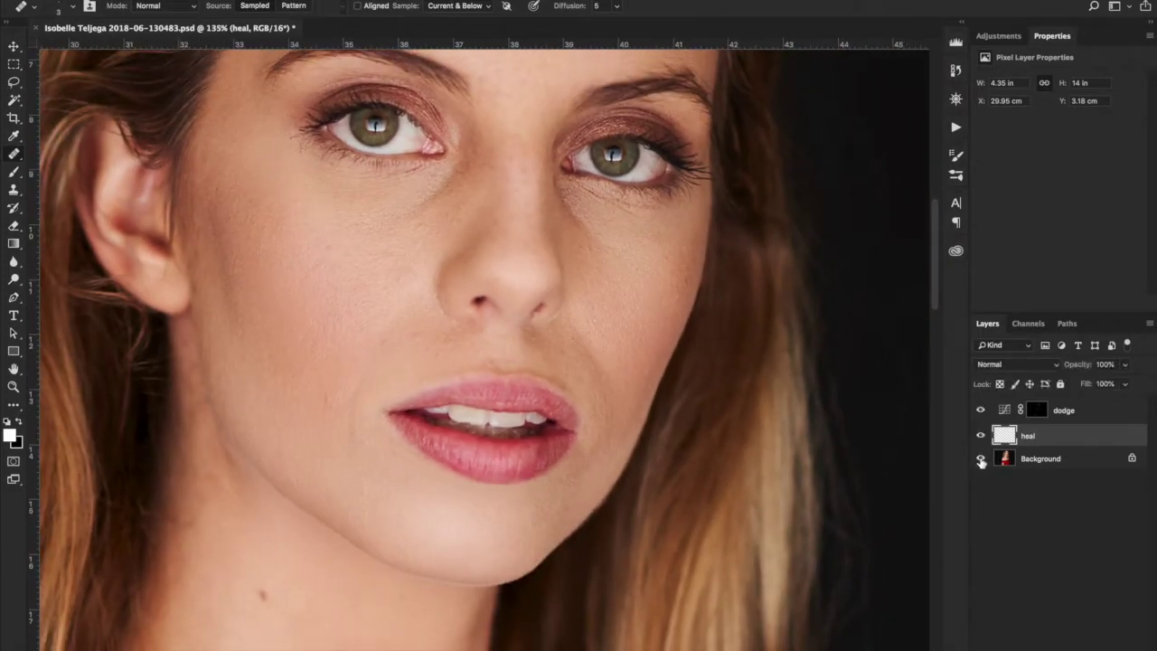
Add a Curves adjustment above the dodge layer, pull its midtones down to darken the image, and invert its mask to black
{"action": "left_click", "coordinate": [1036, 410]}
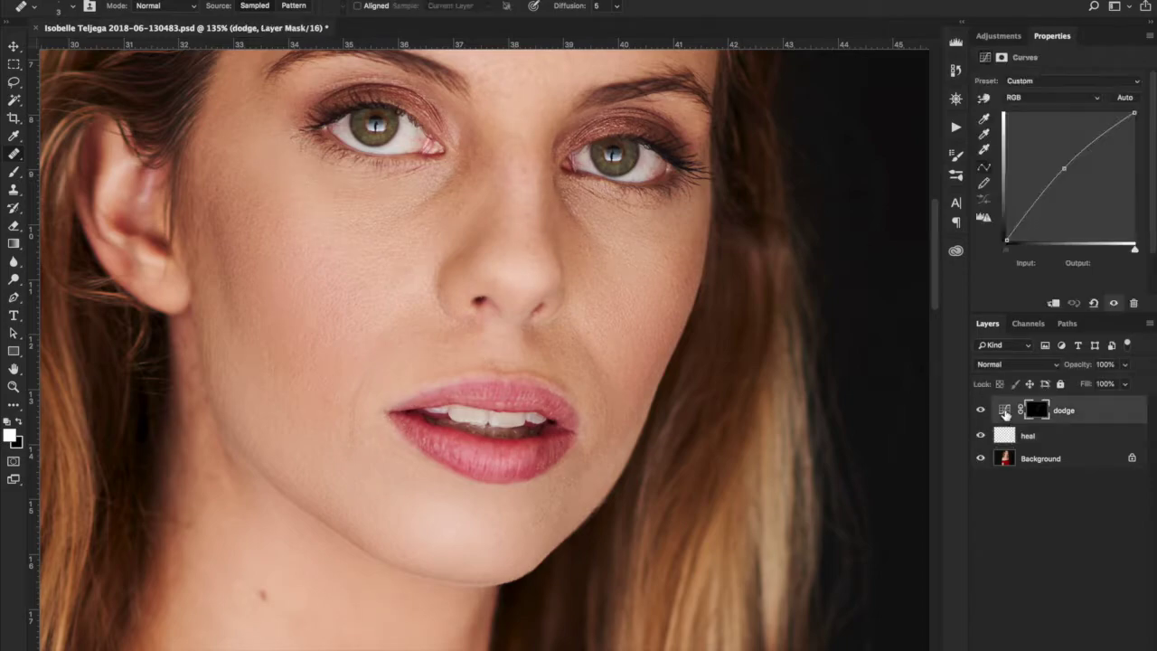
{"action": "left_click", "coordinate": [999, 36]}
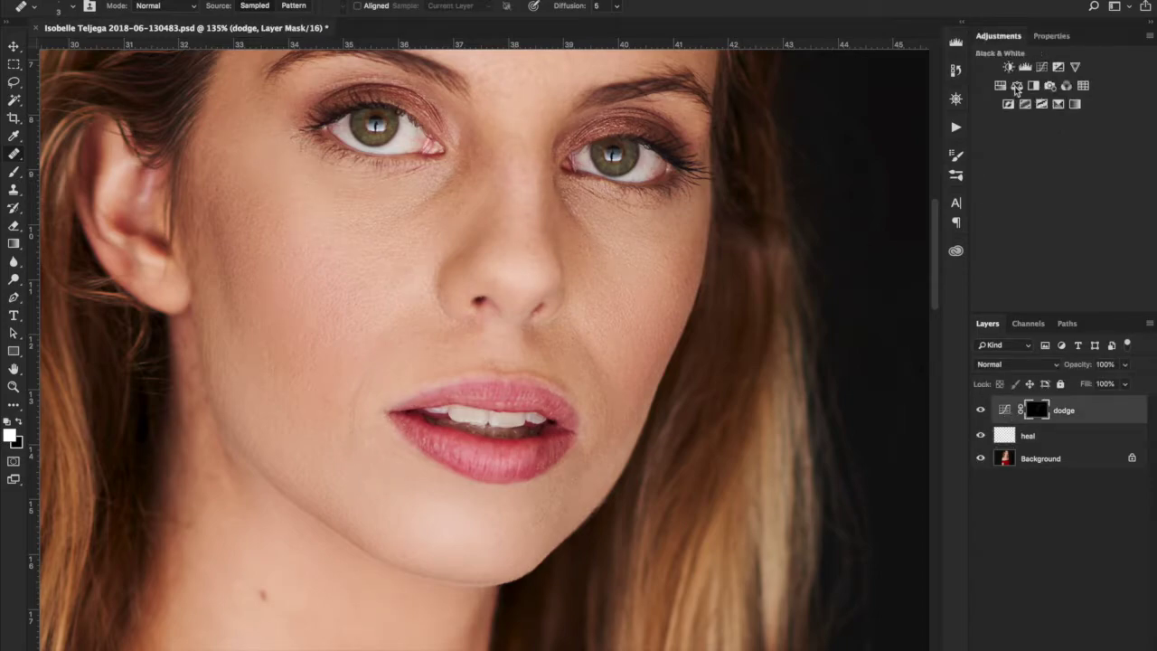
{"action": "left_click", "coordinate": [1041, 68]}
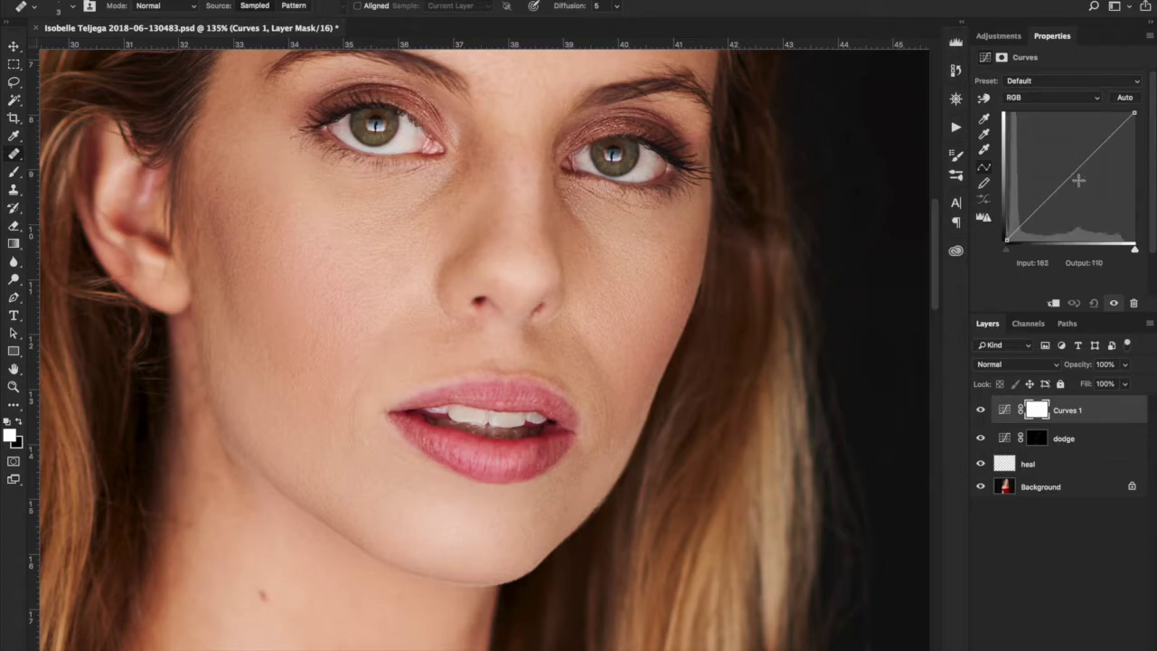
{"action": "left_click_drag", "start_coordinate": [1076, 171], "coordinate": [1080, 184]}
{"action": "left_click", "coordinate": [1036, 412]}
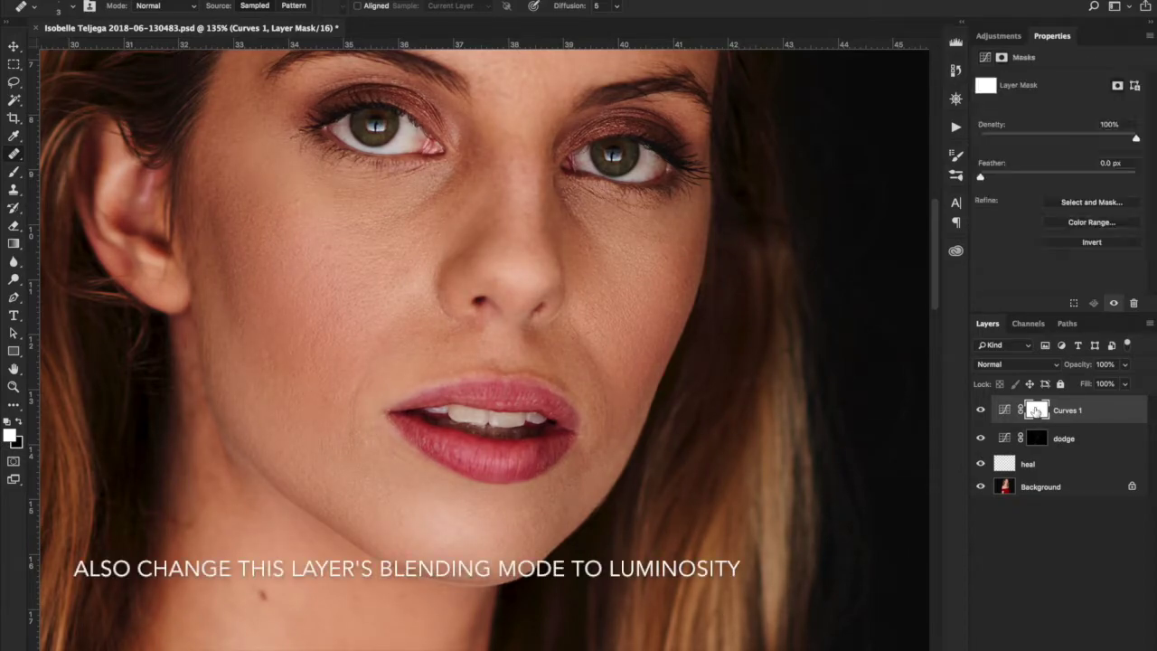
{"action": "key", "text": "ctrl+i"}
Burn the small bright patches on the face on the new Curves mask, enlarging the brush to 20 and beyond
{"action": "key", "text": "b"}
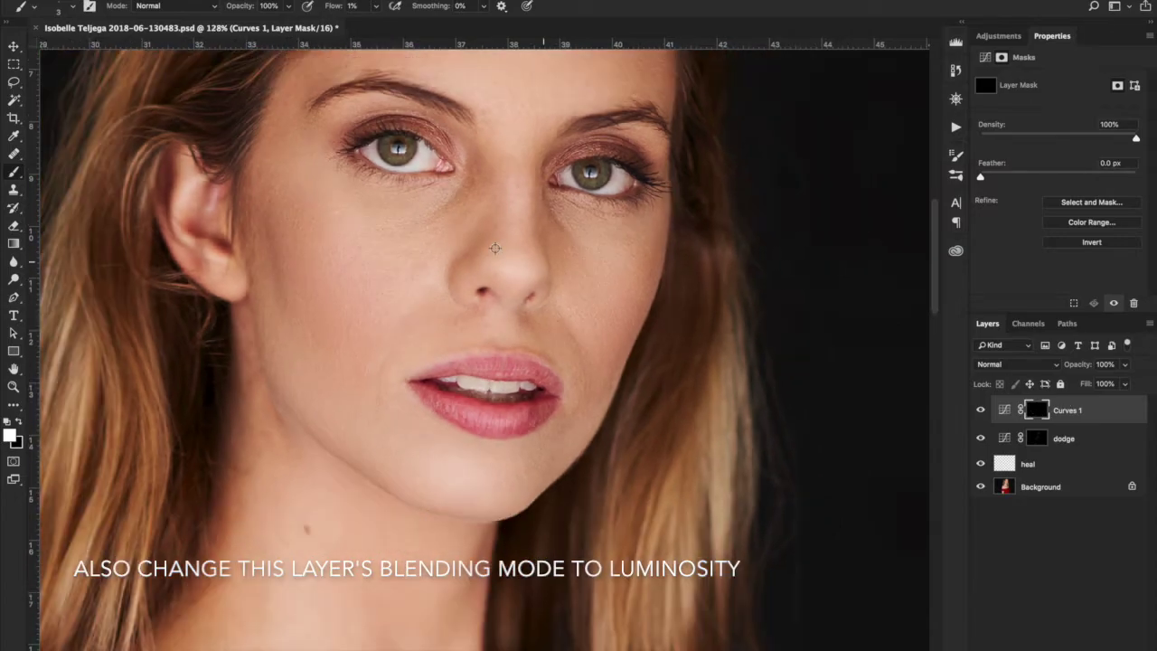
{"action": "scroll", "coordinate": [495, 248], "scroll_direction": "up", "scroll_amount": 2}
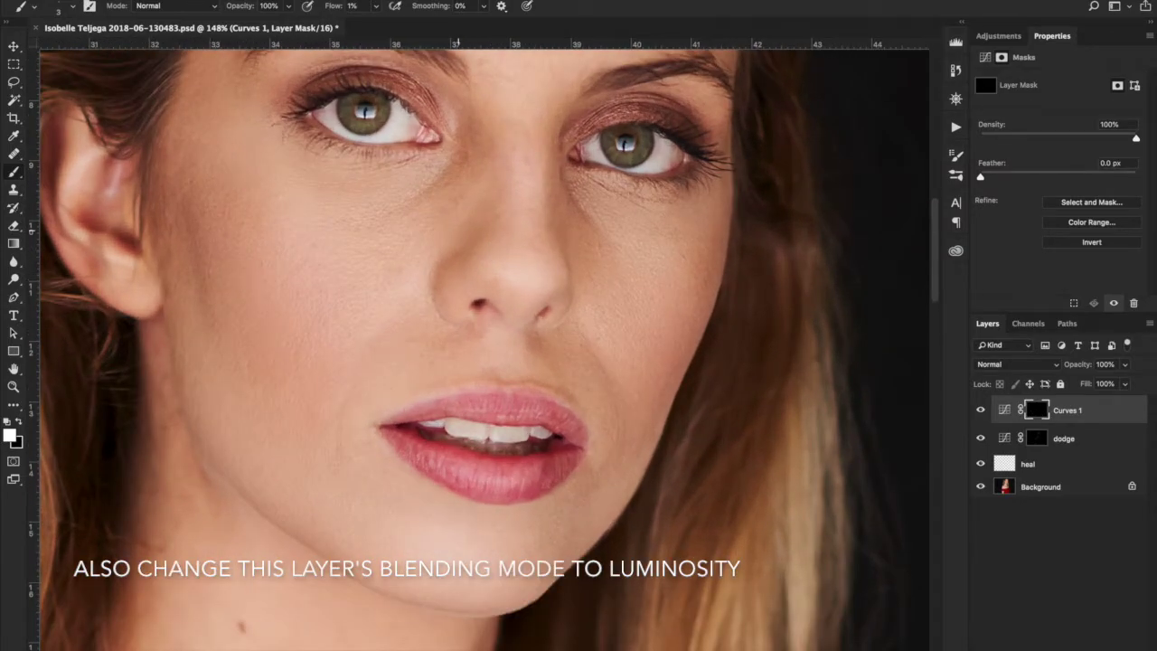
{"action": "key", "text": "bracketright"}
{"action": "key", "text": "bracketright"}
{"action": "key", "text": "bracketright"}
{"action": "key", "text": "bracketright"}
{"action": "key", "text": "bracketright"}
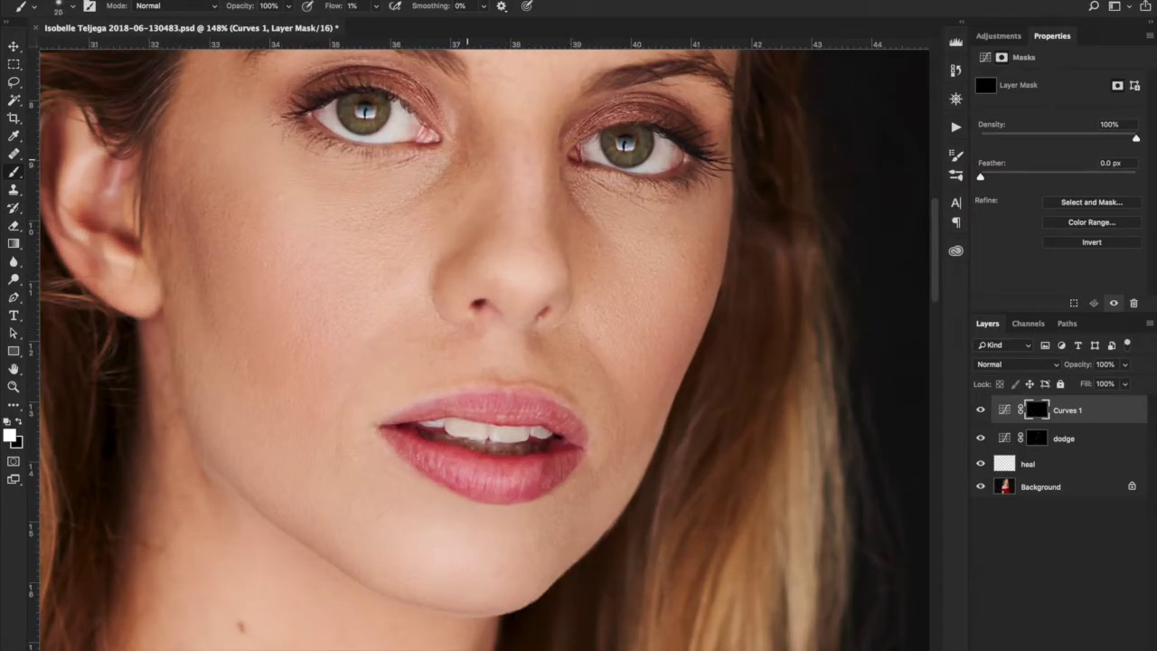
{"action": "key", "text": "bracketleft"}
{"action": "key", "text": "bracketright"}
{"action": "key", "text": "bracketright"}
{"action": "key", "text": "bracketright"}
{"action": "key", "text": "bracketright"}
{"action": "key", "text": "bracketright"}
{"action": "key", "text": "bracketright"}
{"action": "key", "text": "bracketright"}
{"action": "key", "text": "bracketright"}
{"action": "key", "text": "bracketright"}
Burn the broader bright areas of the face and neck with the brush reduced to about 35 to 45
{"action": "scroll", "coordinate": [507, 206], "scroll_direction": "down", "scroll_amount": 5}
{"action": "key", "text": "["}
{"action": "key", "text": "["}
{"action": "key", "text": "["}
{"action": "key", "text": "["}
{"action": "key", "text": "["}
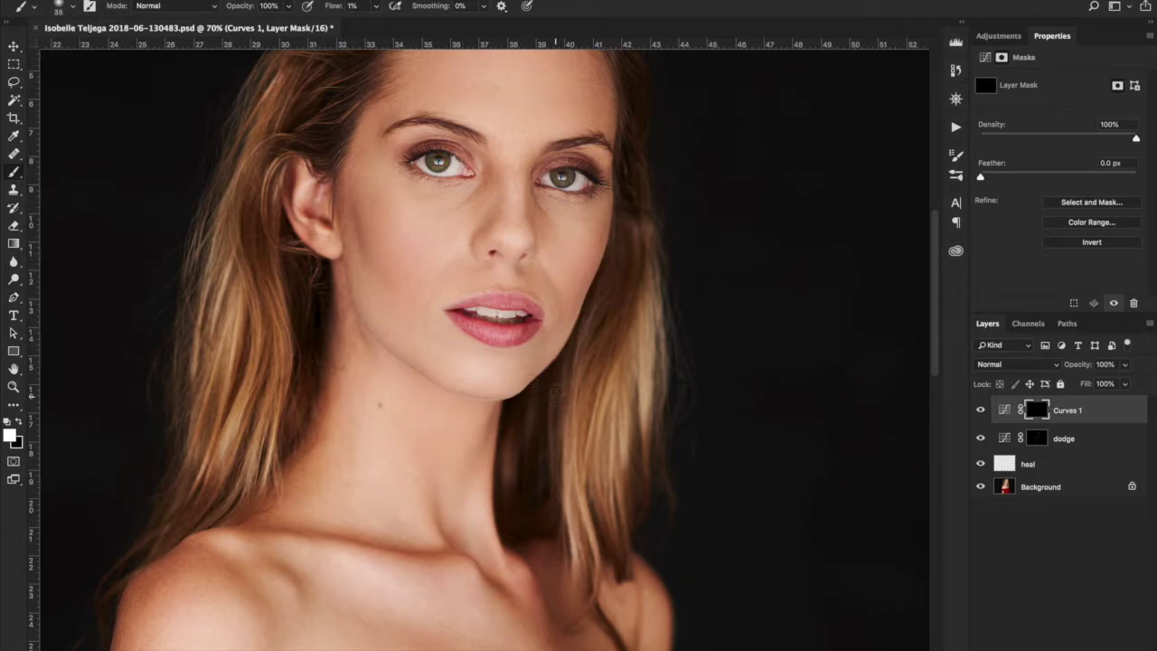
{"action": "left_click_drag", "start_coordinate": [547, 203], "coordinate": [557, 279]}
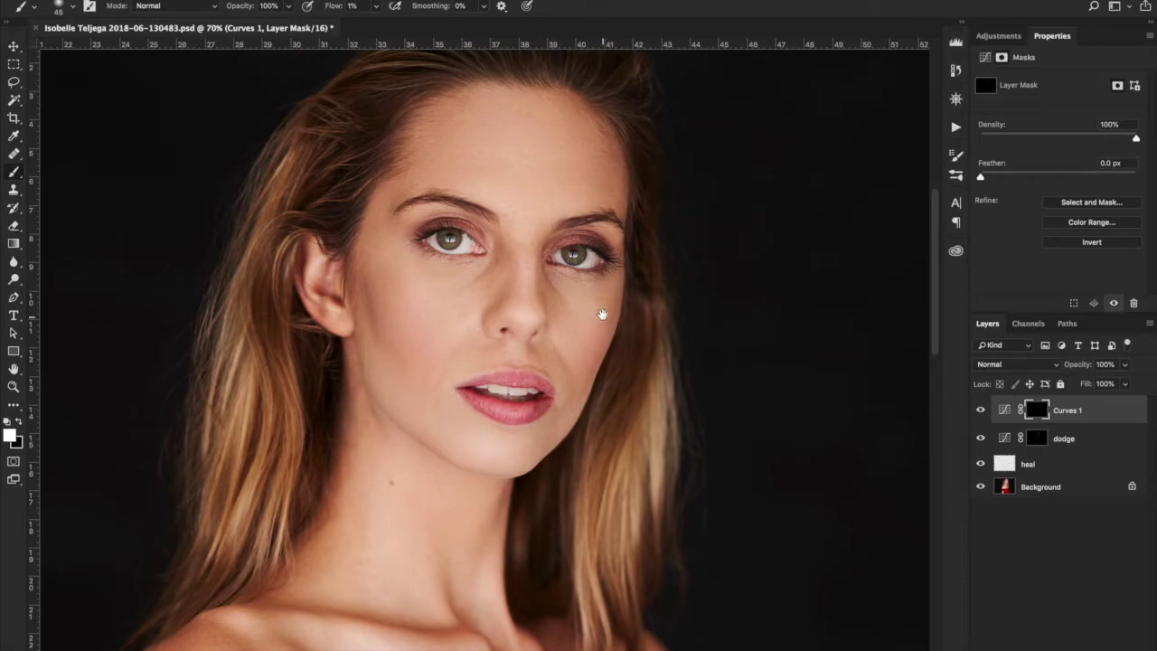
Rename the darkening Curves layer as burn and make its mask active for painting
{"action": "double_click", "coordinate": [1060, 410]}
{"action": "type", "text": "burn"}
{"action": "key", "text": "Return"}
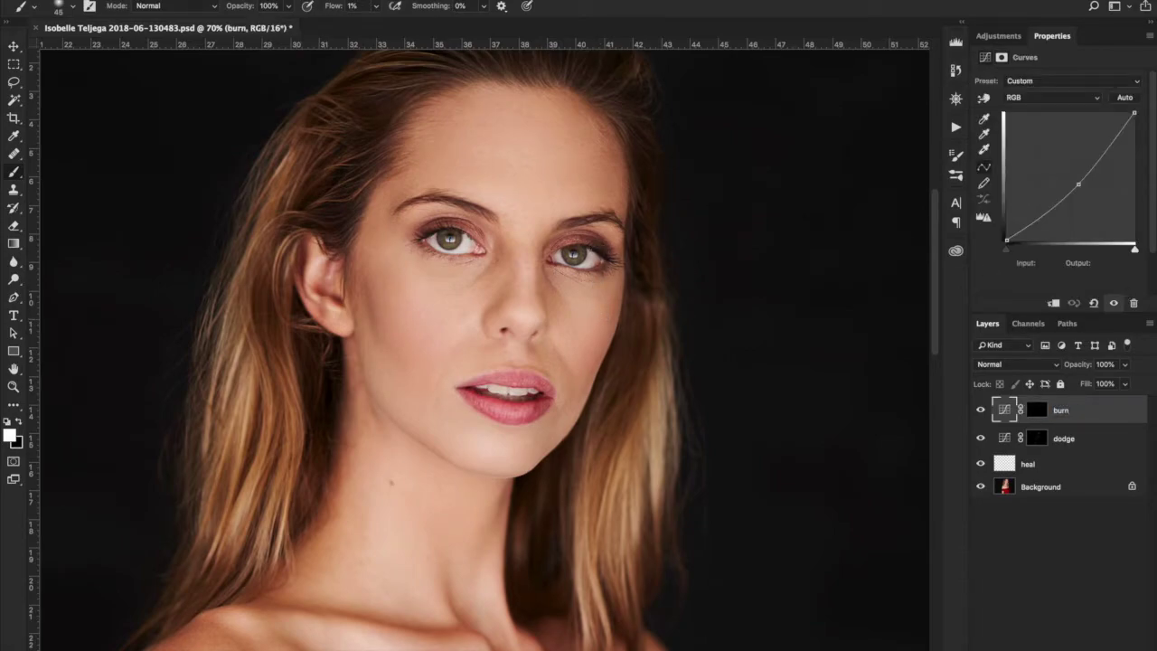
{"action": "left_click", "coordinate": [1040, 411]}
Burn the large bright areas of the face and neck on the burn mask with an enlarged brush
{"action": "key", "text": "bracketright"}
{"action": "key", "text": "bracketright"}
{"action": "key", "text": "bracketright"}
{"action": "key", "text": "bracketright"}
{"action": "key", "text": "bracketright"}
{"action": "key", "text": "bracketright"}
{"action": "key", "text": "bracketleft"}
Burn the bright skin on the shoulders, chest and arm with the brush at about 100
{"action": "left_click_drag", "start_coordinate": [625, 534], "coordinate": [646, 230]}
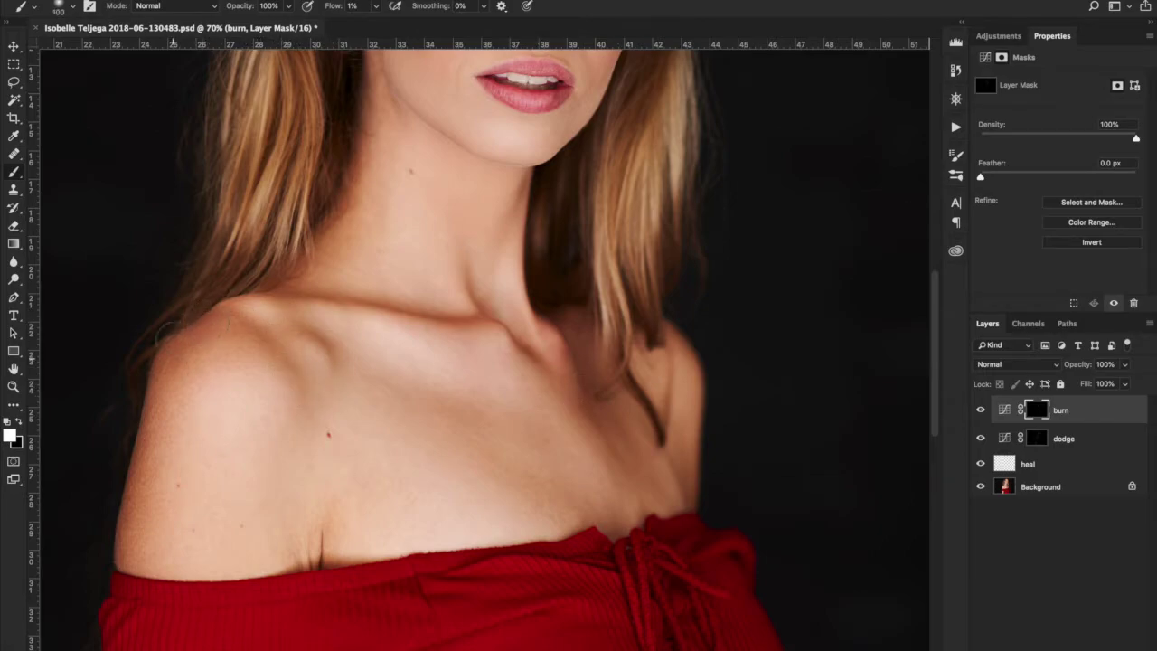
{"action": "key", "text": "bracketright"}
{"action": "key", "text": "bracketright"}
{"action": "key", "text": "bracketright"}
{"action": "key", "text": "bracketright"}
{"action": "left_click_drag", "start_coordinate": [521, 515], "coordinate": [490, 218]}
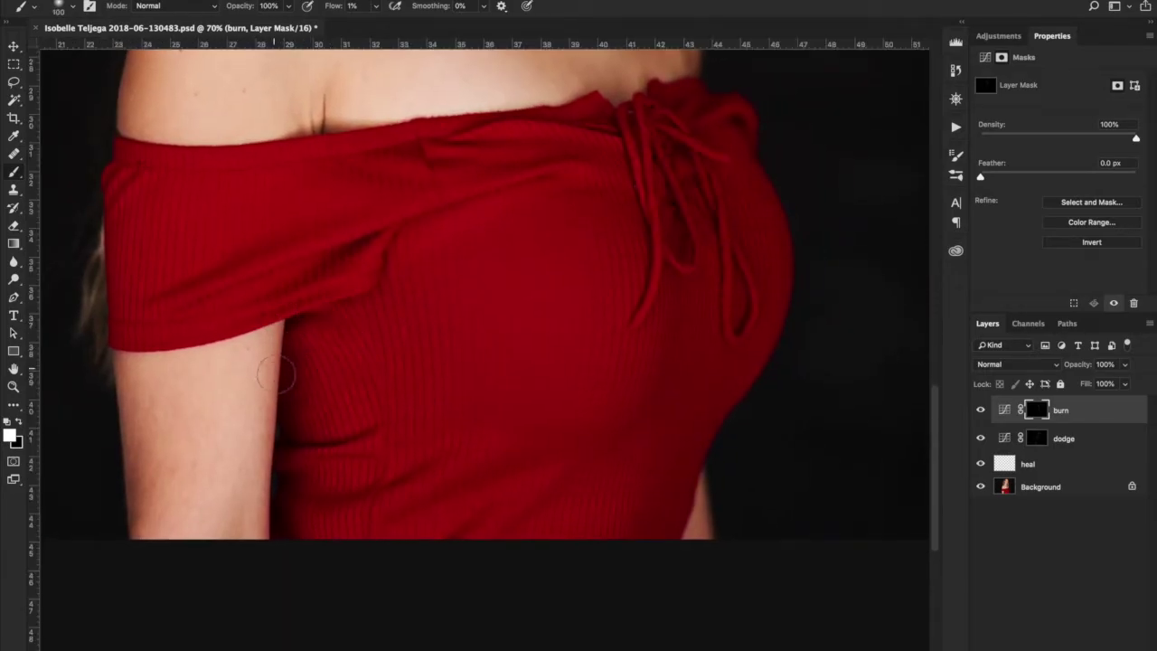
{"action": "left_click_drag", "start_coordinate": [516, 266], "coordinate": [627, 437]}
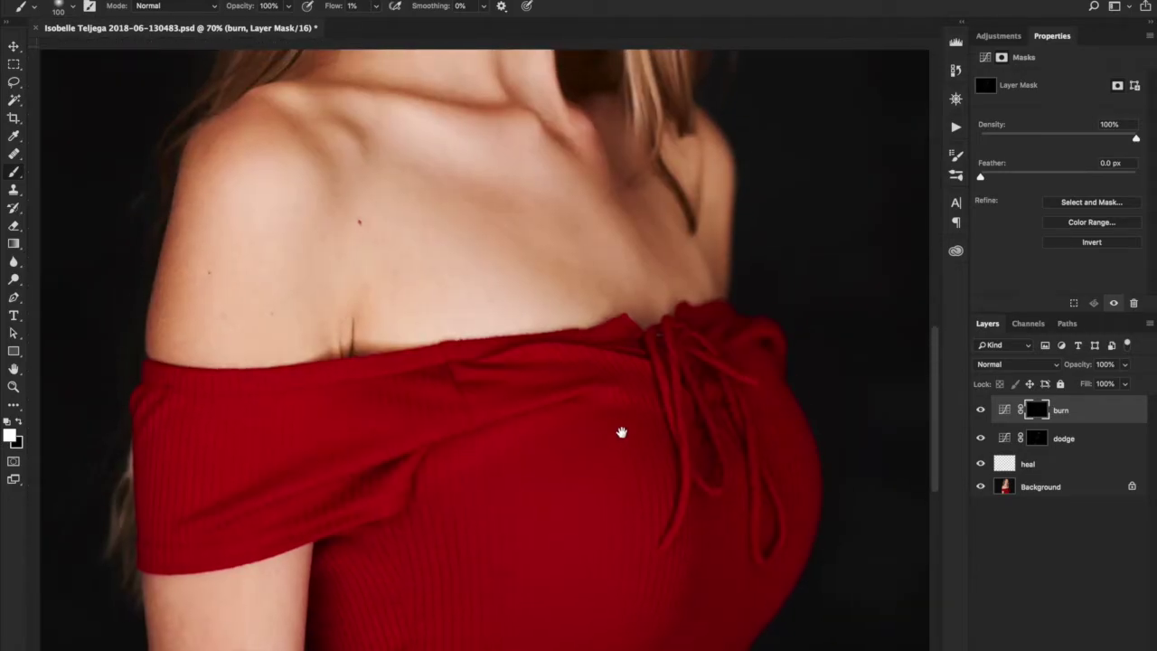
Even out the remaining bright areas of the chest and shoulders on the burn mask, varying the brush between 60 and 125
{"action": "key", "text": "bracketleft"}
{"action": "key", "text": "bracketleft"}
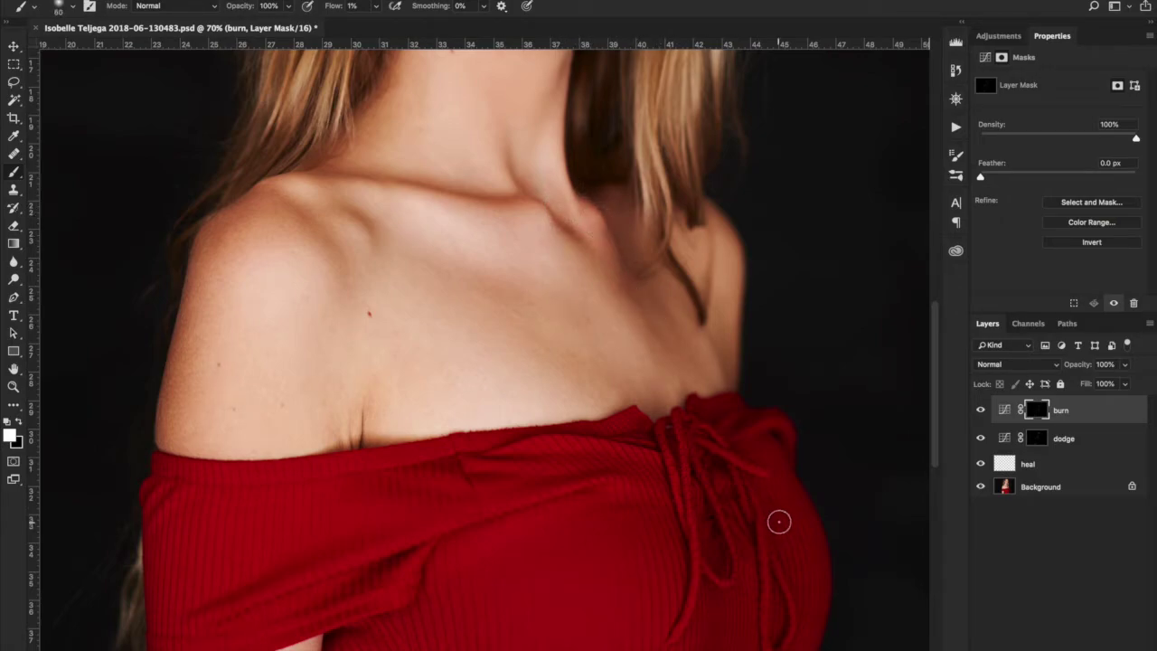
{"action": "key", "text": "bracketright"}
{"action": "key", "text": "bracketright"}
{"action": "key", "text": "bracketright"}
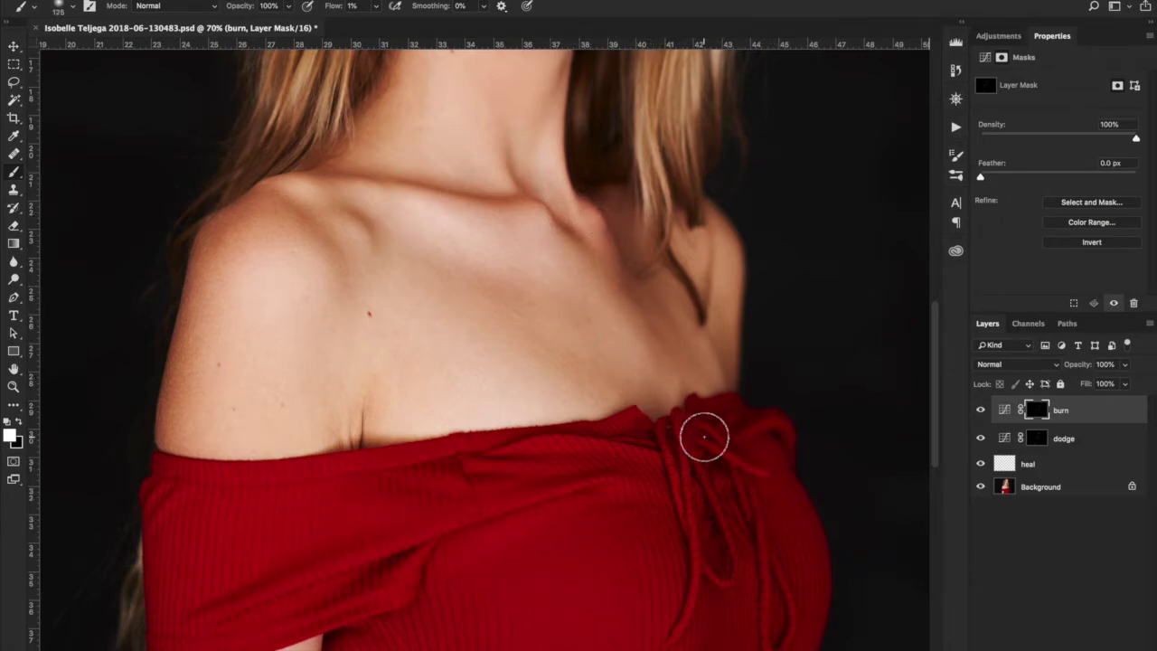
Burn the remaining bright areas of the face and neck with the brush reduced to about 50
{"action": "scroll", "coordinate": [596, 196], "scroll_direction": "up", "scroll_amount": 6}
{"action": "key", "text": "bracketleft"}
{"action": "key", "text": "bracketleft"}
{"action": "key", "text": "bracketleft"}
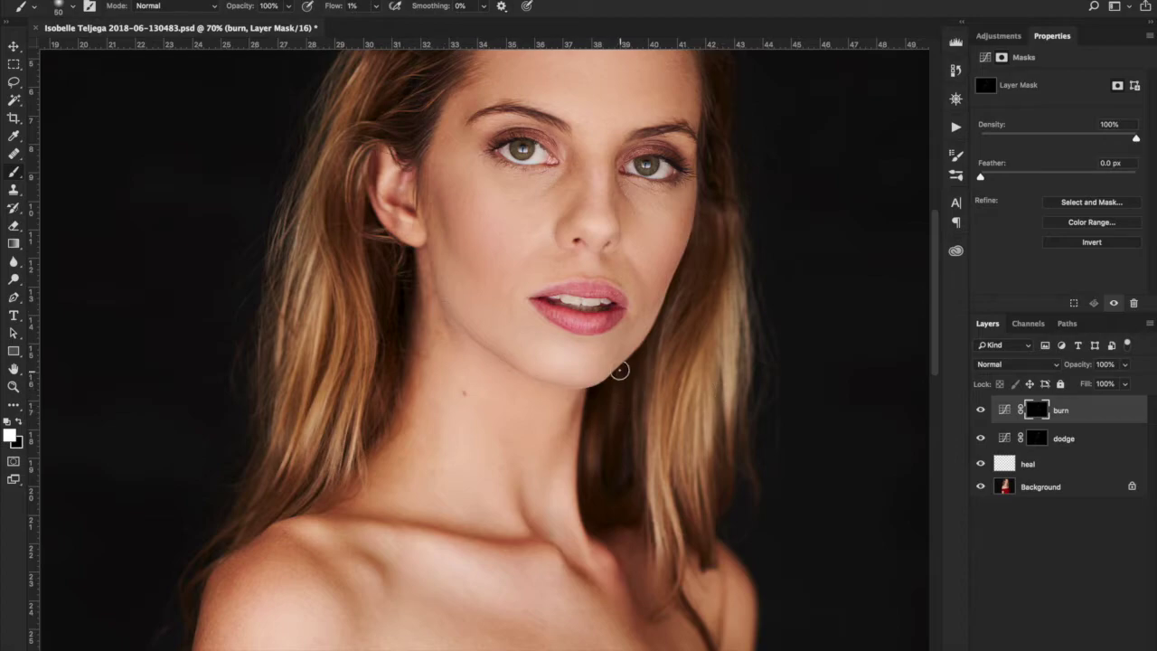
{"action": "left_click_drag", "start_coordinate": [627, 226], "coordinate": [615, 254]}
{"action": "left_click_drag", "start_coordinate": [579, 307], "coordinate": [638, 318]}
Burn the small bright spots around the mouth, cheeks and chin with the brush reduced to 15
{"action": "key", "text": "bracketleft"}
{"action": "key", "text": "bracketleft"}
{"action": "key", "text": "bracketleft"}
{"action": "key", "text": "bracketleft"}
{"action": "key", "text": "bracketleft"}
{"action": "key", "text": "bracketleft"}
{"action": "key", "text": "bracketleft"}
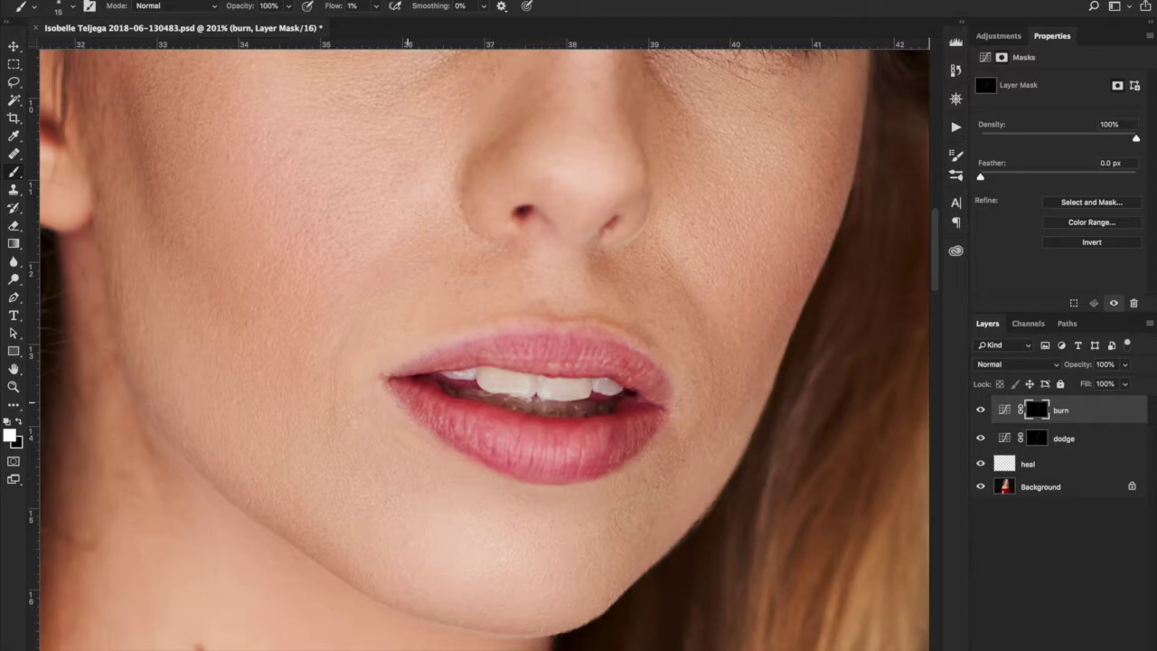
Fit the whole portrait in view and compare it with the burn layer hidden and shown
{"action": "double_click", "coordinate": [13, 369]}
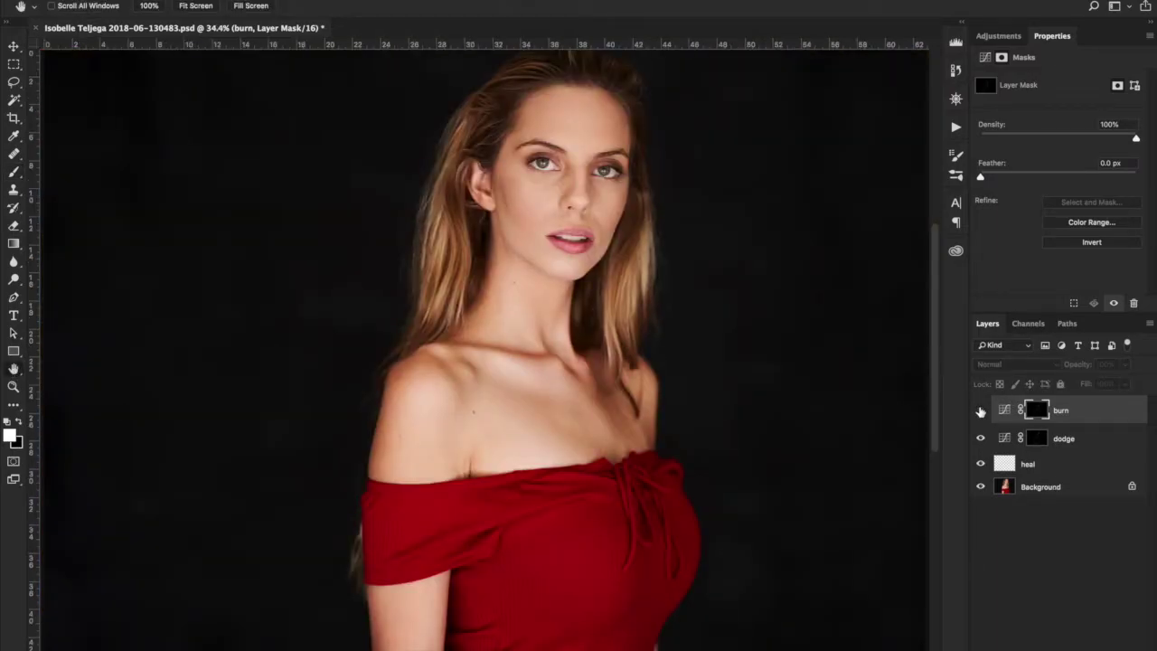
{"action": "left_click", "coordinate": [981, 411]}
{"action": "left_click", "coordinate": [981, 411]}
{"action": "left_click", "coordinate": [981, 410]}
{"action": "left_click", "coordinate": [981, 411]}
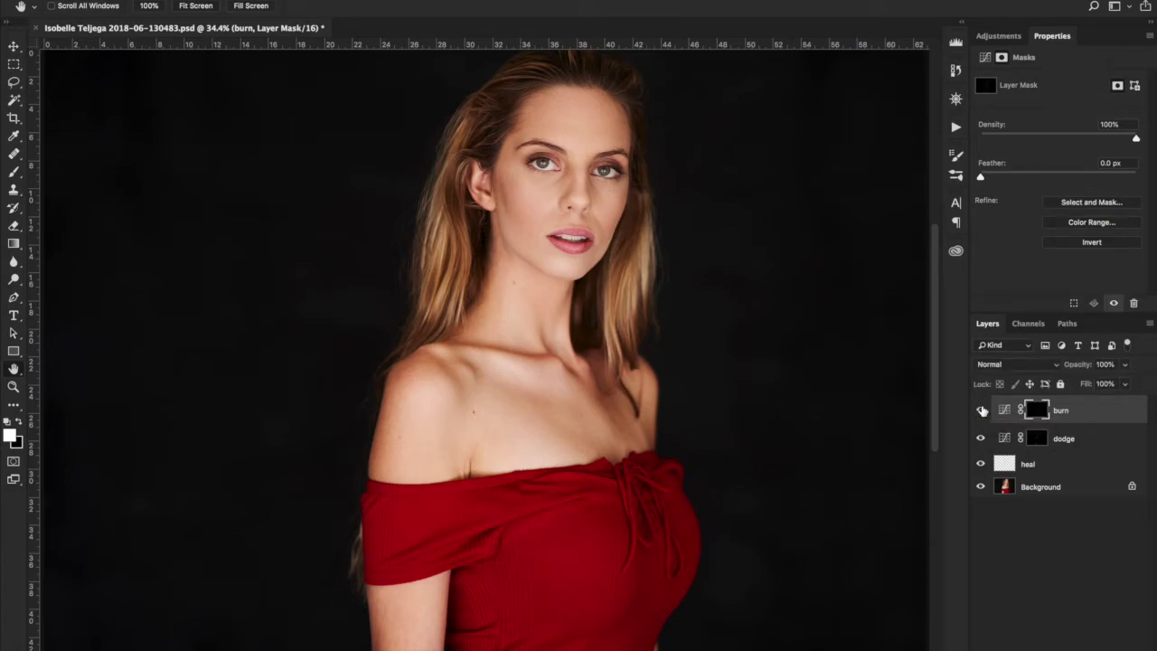
Create a new empty layer above the burn layer and name it D&B
{"action": "key", "text": "ctrl+shift+alt+n"}
{"action": "double_click", "coordinate": [1032, 408]}
{"action": "type", "text": "c"}
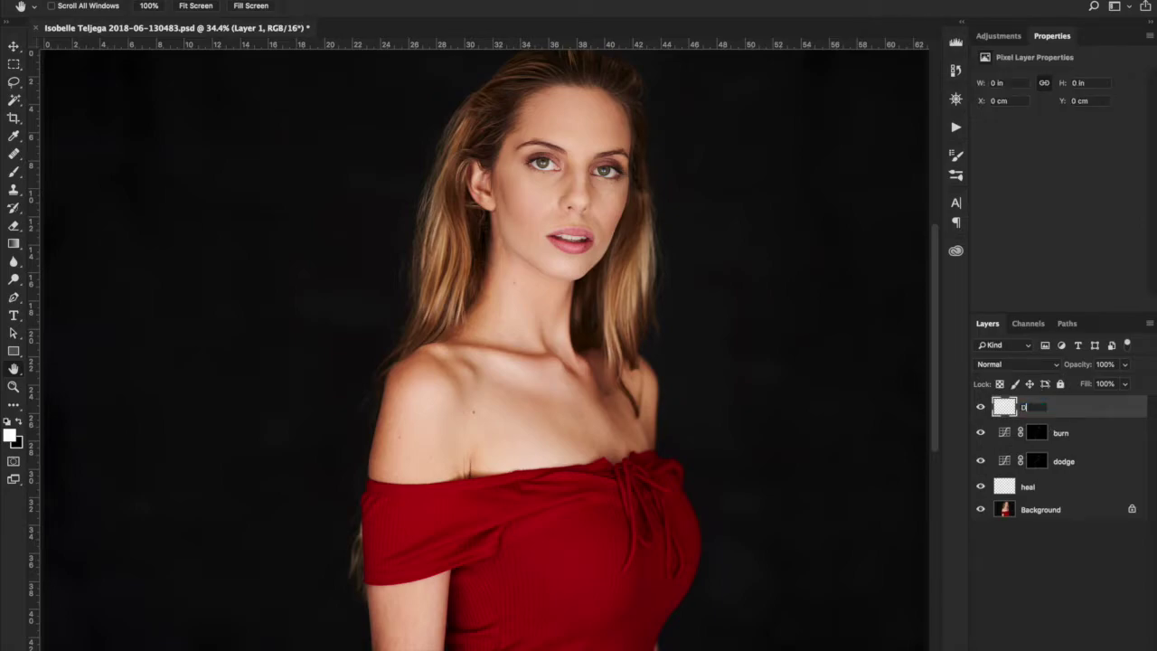
{"action": "type", "text": "&B"}
{"action": "key", "text": "Return"}
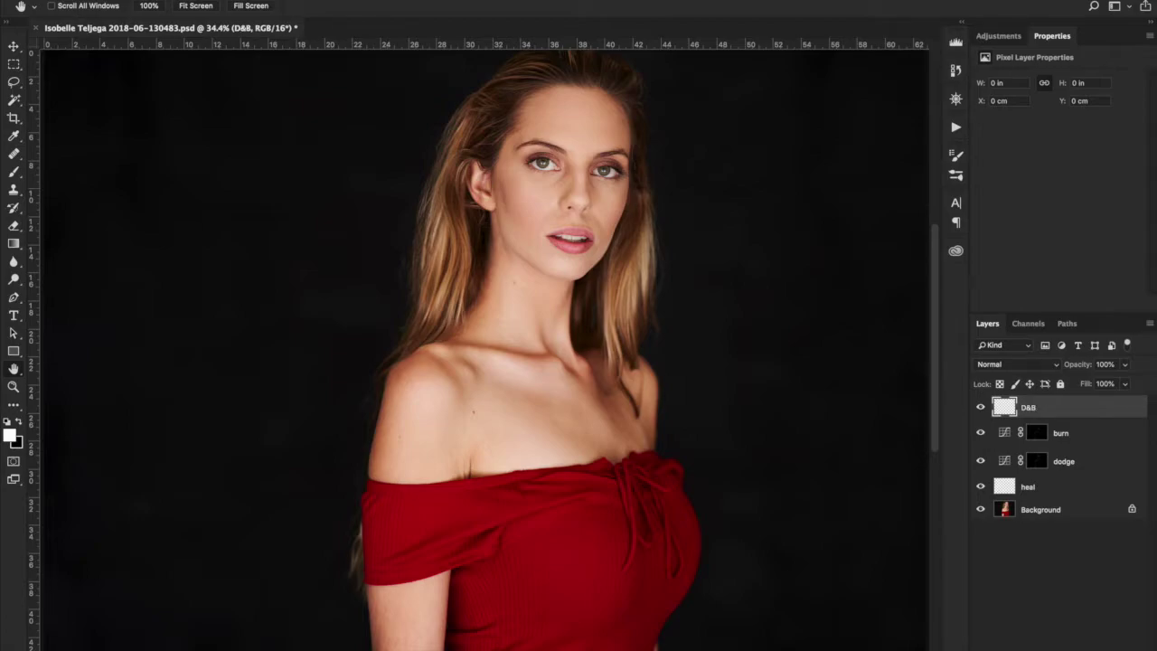
Fill the D&B layer with 50% Gray
{"action": "left_click", "coordinate": [149, 1]}
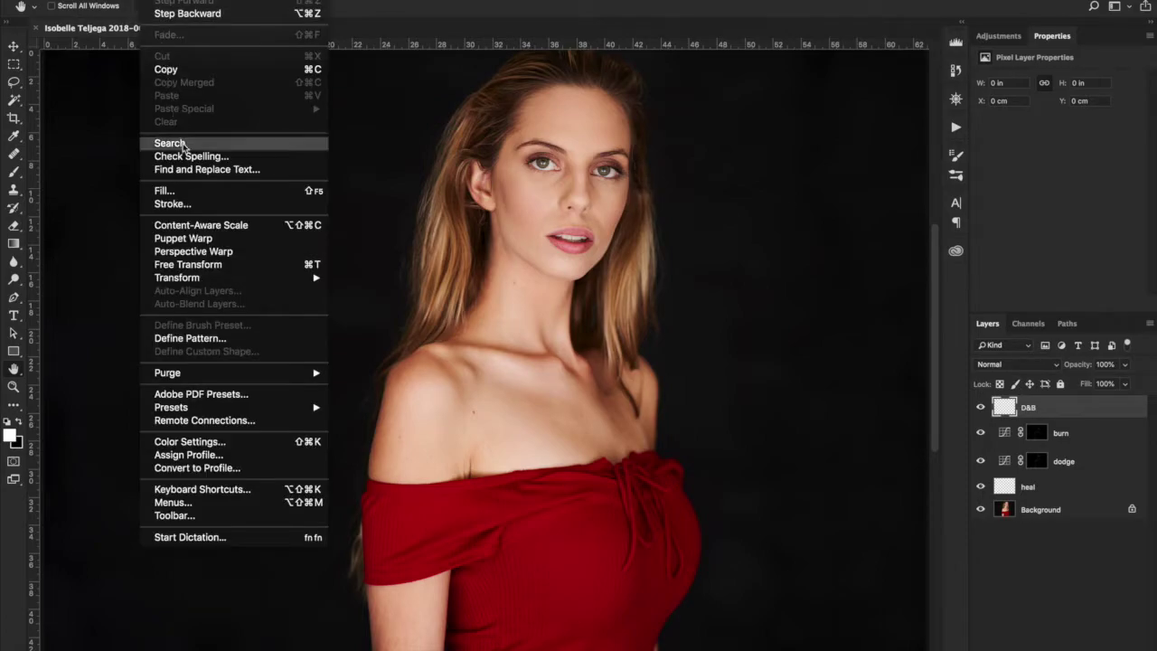
{"action": "left_click", "coordinate": [194, 193]}
{"action": "left_click", "coordinate": [583, 235]}
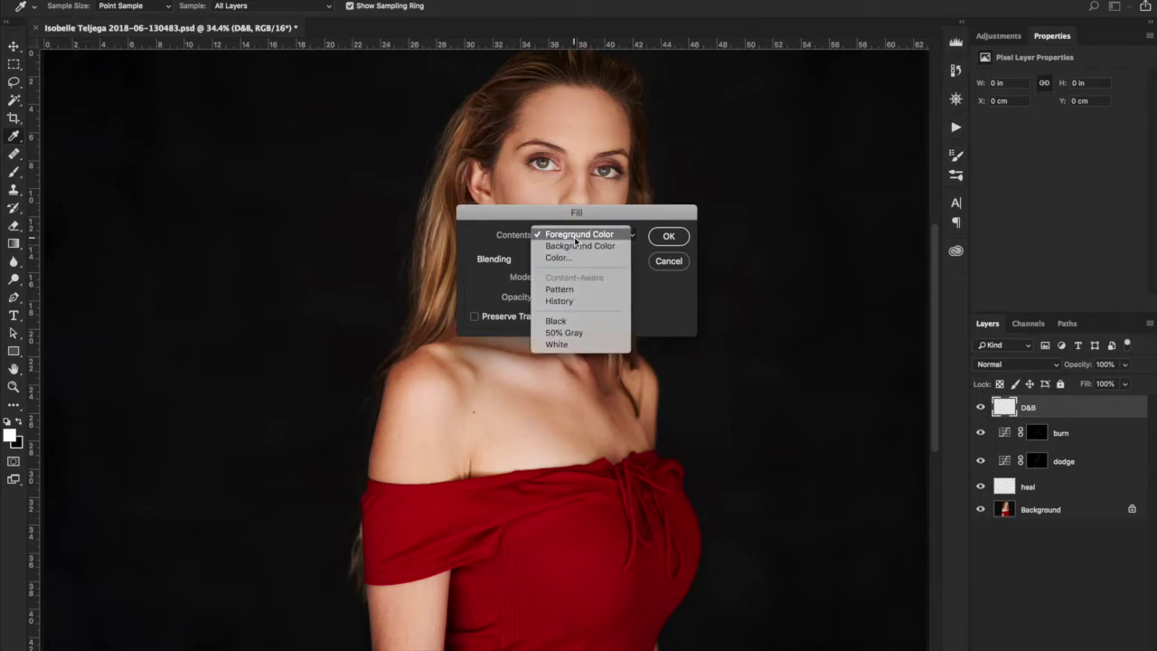
{"action": "left_click", "coordinate": [597, 331]}
{"action": "left_click", "coordinate": [669, 236]}
{"action": "key", "text": "h"}
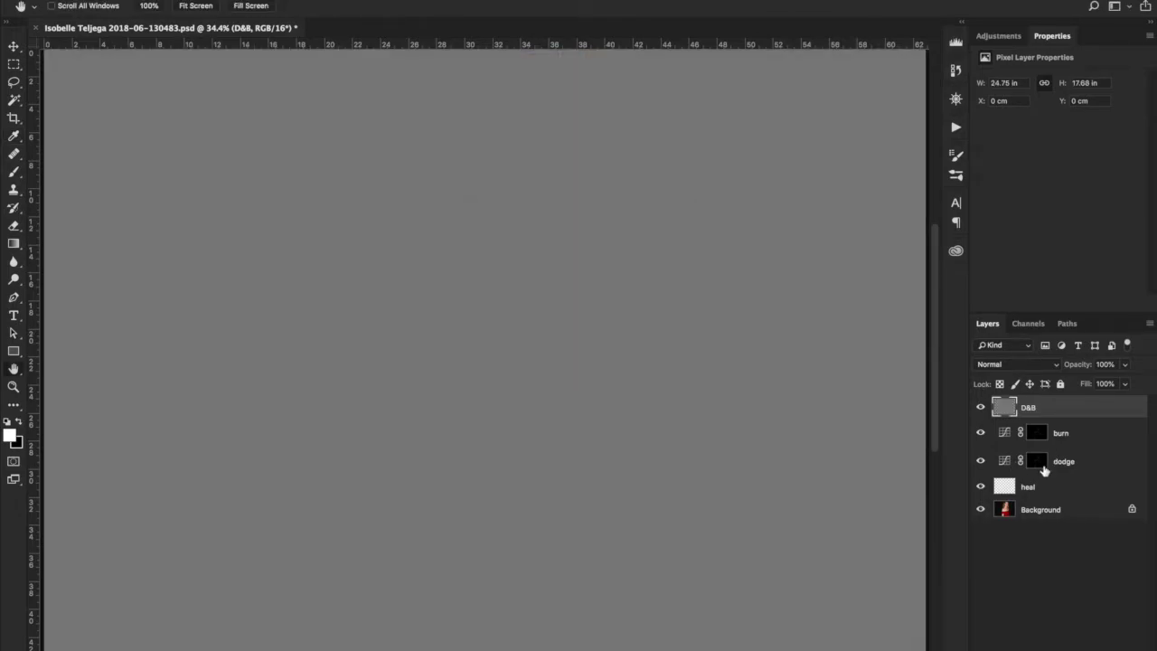
Hide the D&B layer and set the dodge layer's blending mode to Luminosity
{"action": "left_click", "coordinate": [1037, 461]}
{"action": "left_click", "coordinate": [1004, 461]}
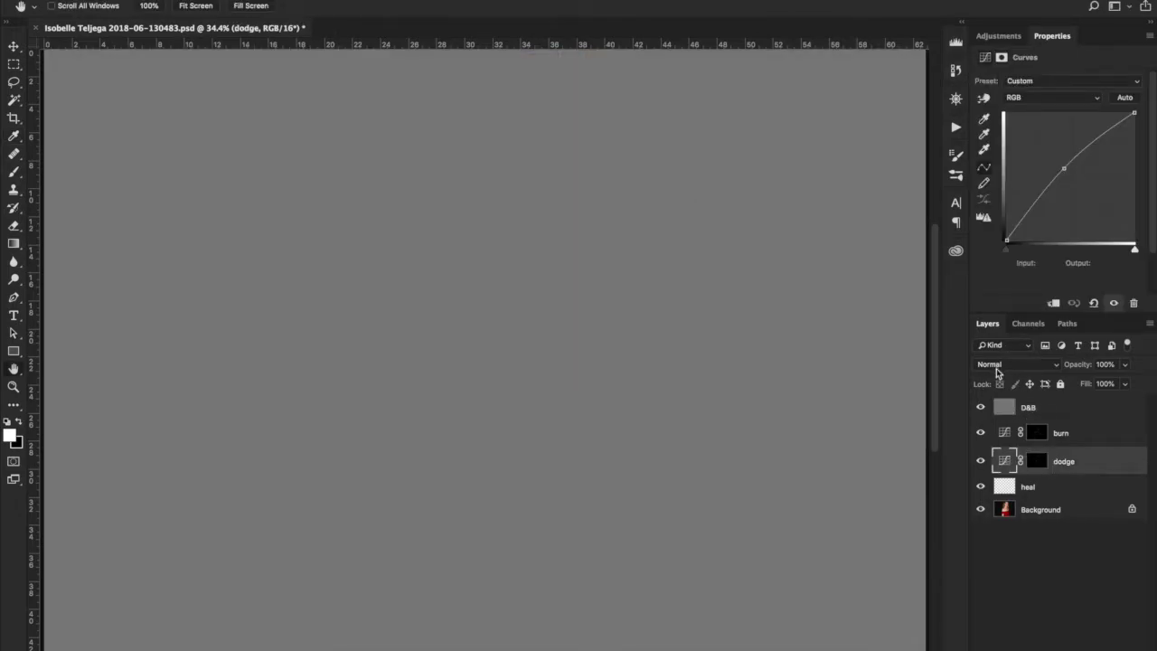
{"action": "left_click", "coordinate": [981, 408]}
{"action": "left_click", "coordinate": [997, 365]}
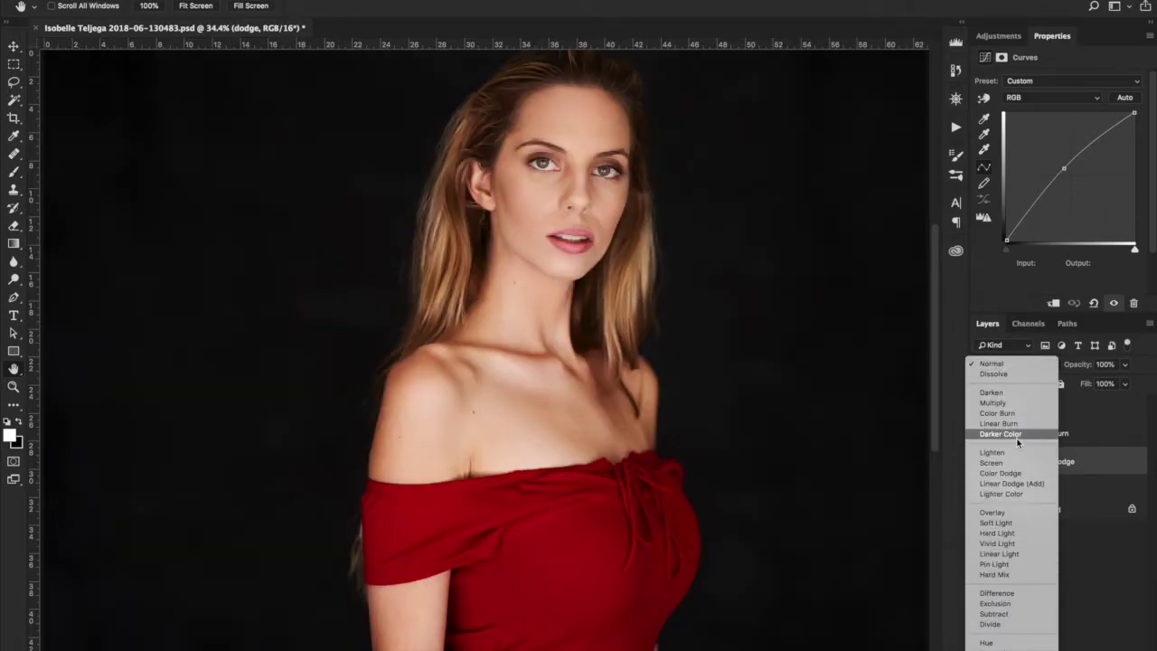
{"action": "left_click", "coordinate": [1011, 649]}
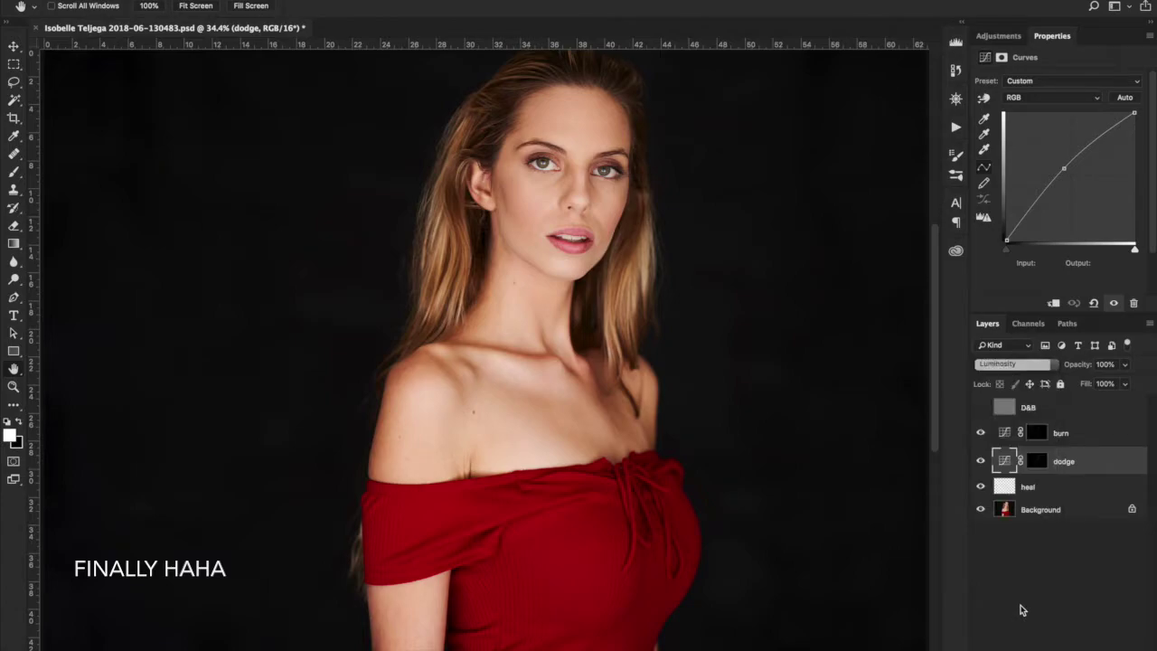
Set the burn layer's blending mode to Luminosity and compare the image with the layer hidden and shown
{"action": "left_click", "coordinate": [1003, 437]}
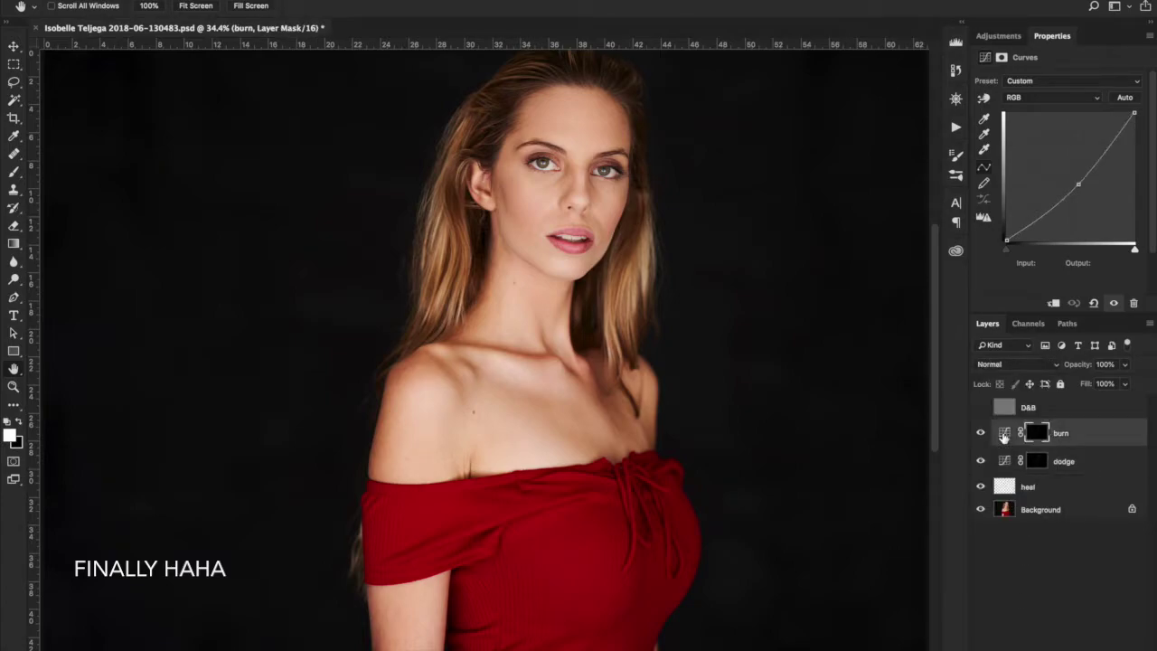
{"action": "left_click", "coordinate": [995, 364]}
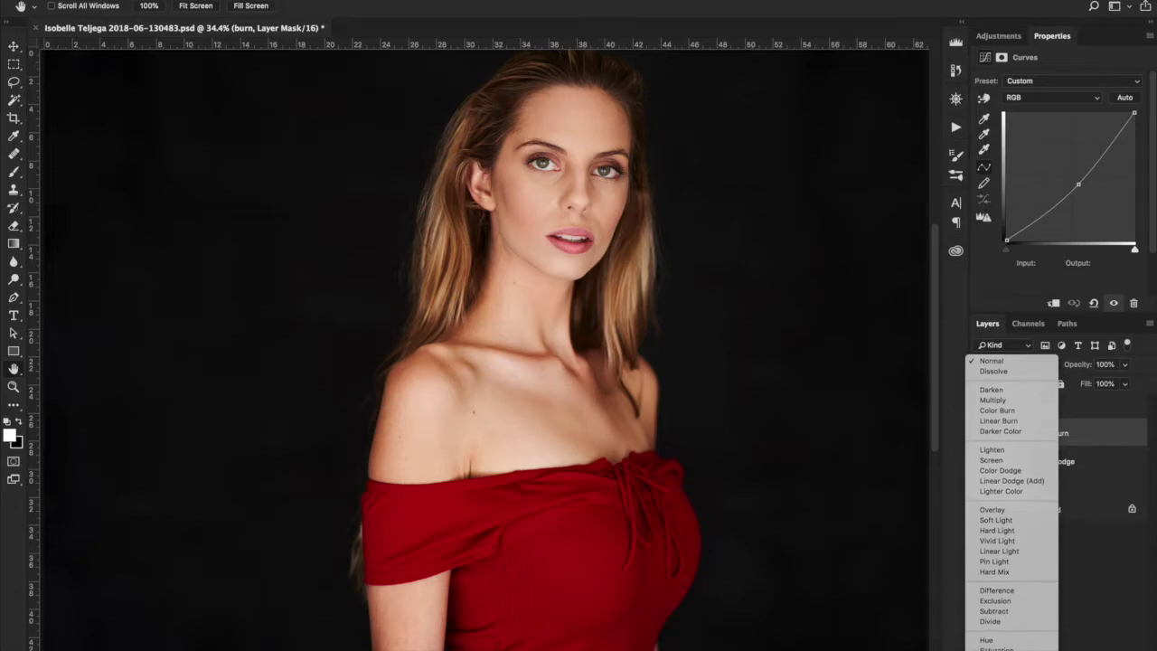
{"action": "left_click", "coordinate": [995, 647]}
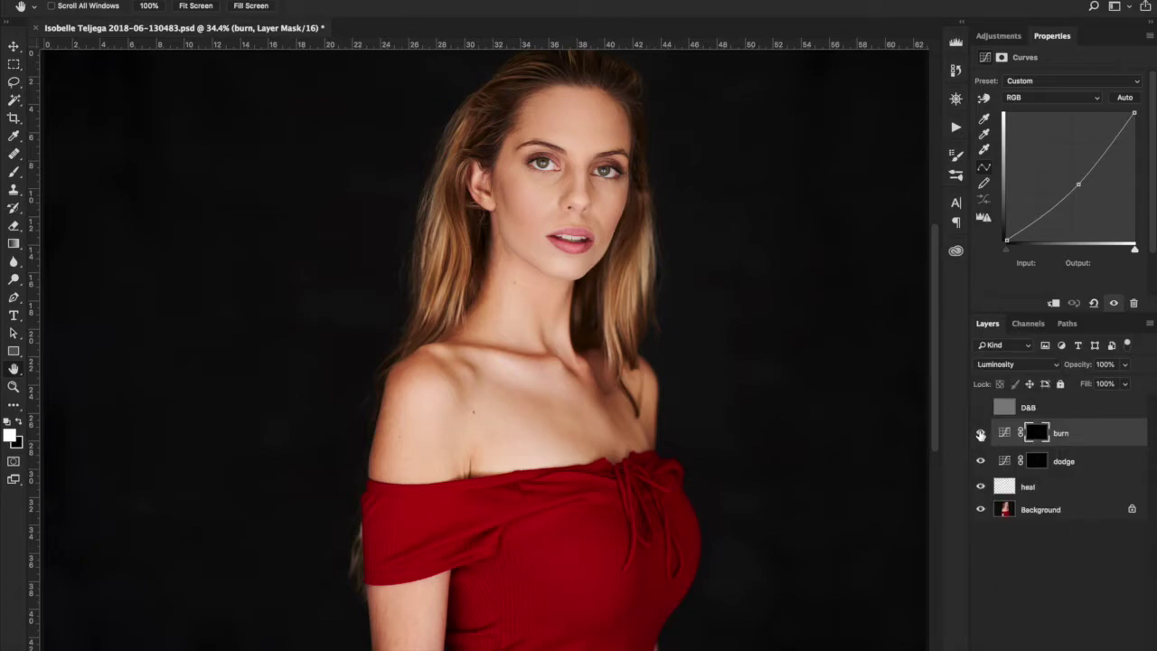
{"action": "left_click", "coordinate": [980, 435]}
{"action": "left_click", "coordinate": [981, 434]}
{"action": "left_click", "coordinate": [980, 434]}
{"action": "left_click", "coordinate": [981, 435]}
Show the D&B layer again, set its blending mode to Soft Light, and compare the image with it hidden and shown
{"action": "left_click", "coordinate": [982, 409]}
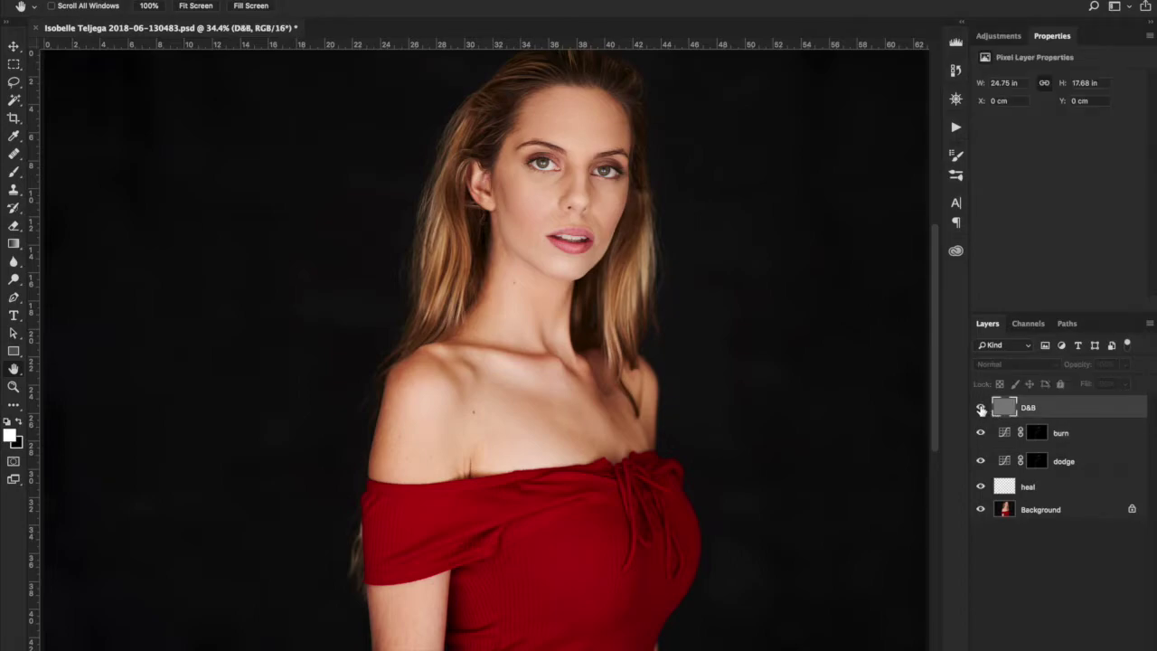
{"action": "left_click", "coordinate": [982, 409]}
{"action": "left_click", "coordinate": [1004, 363]}
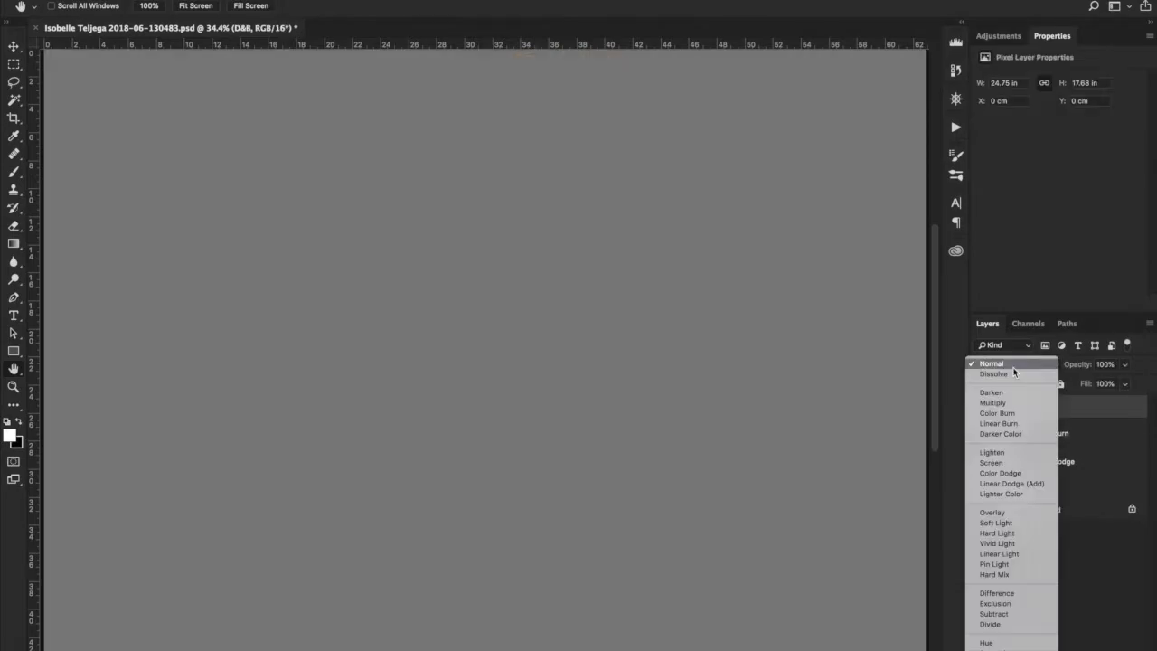
{"action": "left_click", "coordinate": [1004, 523]}
{"action": "left_click", "coordinate": [978, 407]}
{"action": "left_click", "coordinate": [978, 407]}
{"action": "left_click", "coordinate": [979, 407]}
{"action": "left_click", "coordinate": [978, 406]}
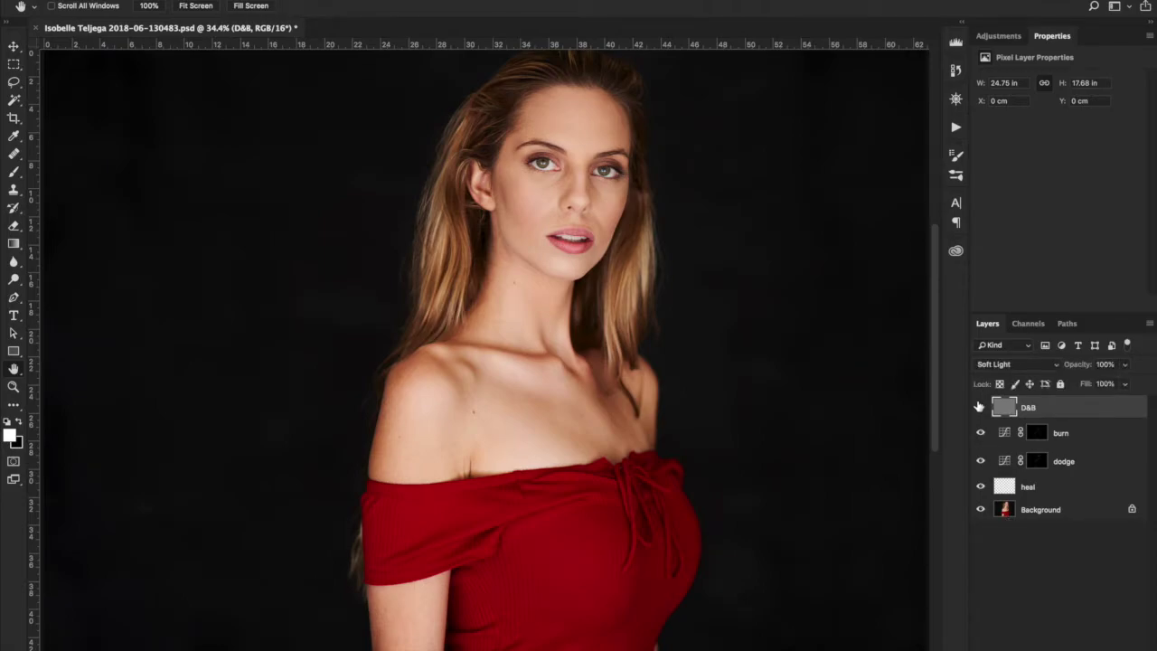
{"action": "left_click", "coordinate": [978, 407]}
{"action": "left_click", "coordinate": [978, 407]}
Dodge and burn the skin beside the mouth corner on the D&B layer with a small brush at 1% flow
{"action": "key", "text": "b"}
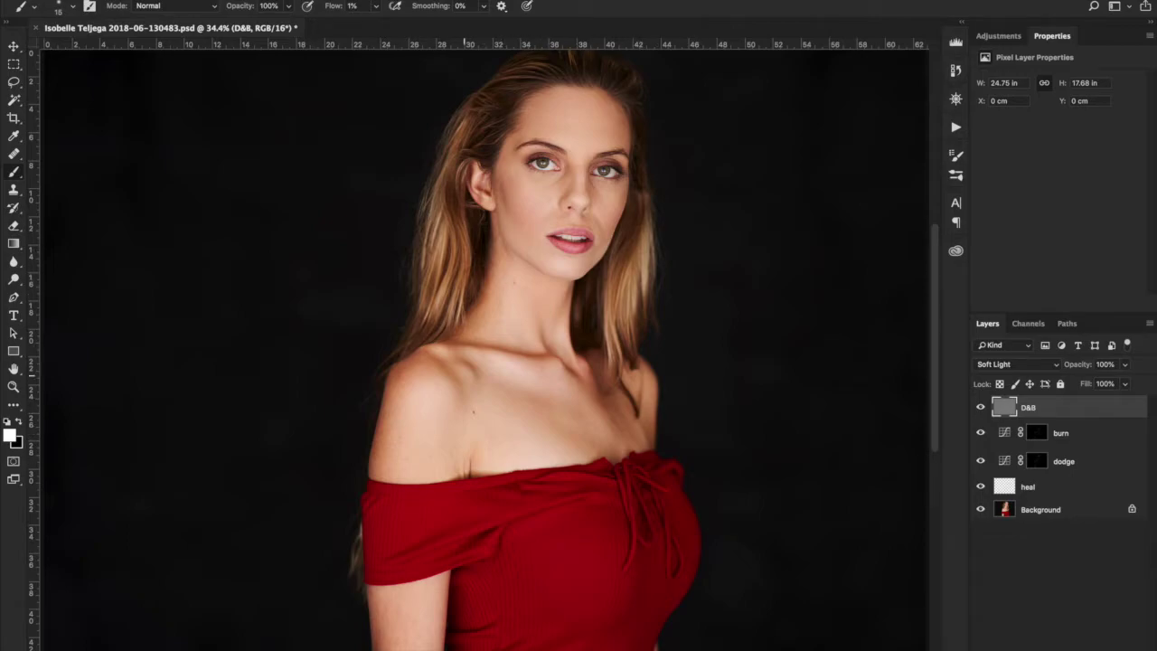
{"action": "scroll", "coordinate": [575, 237], "scroll_direction": "up", "scroll_amount": 5}
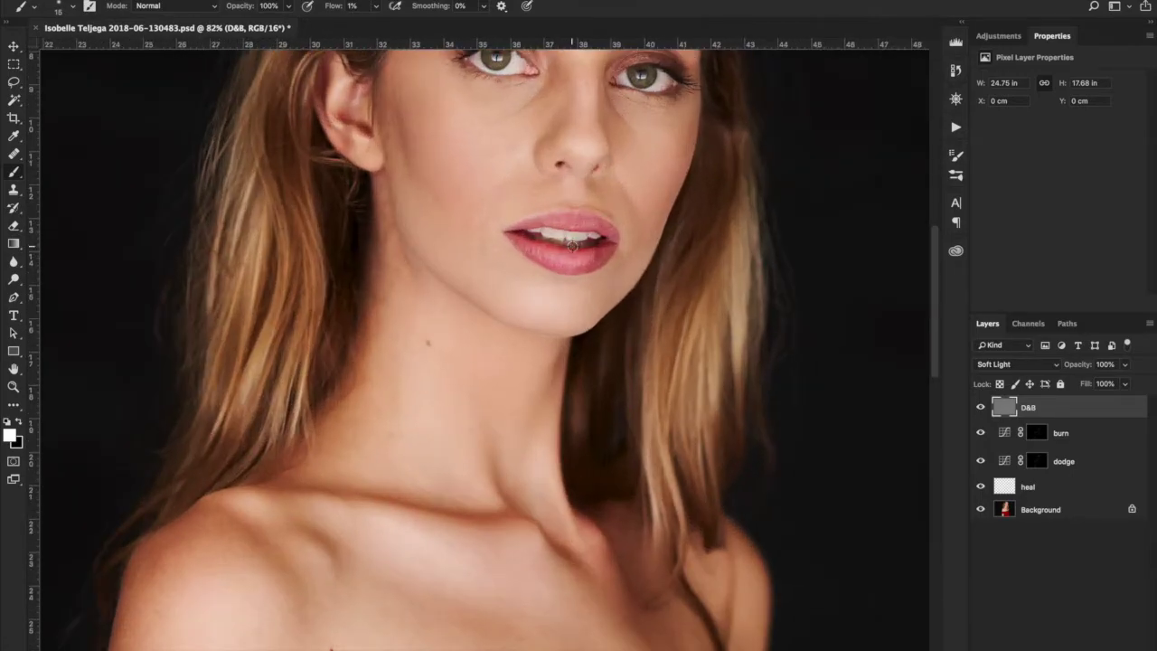
{"action": "scroll", "coordinate": [542, 187], "scroll_direction": "up", "scroll_amount": 3}
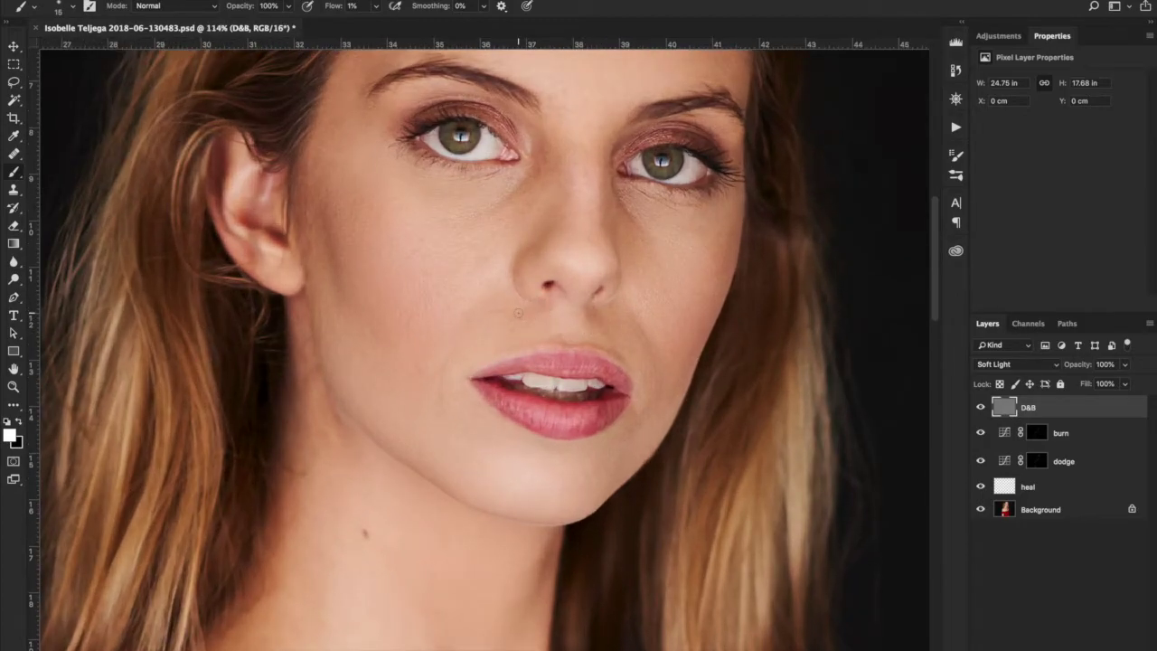
{"action": "key", "text": "bracketleft"}
{"action": "scroll", "coordinate": [444, 336], "scroll_direction": "up", "scroll_amount": 5}
{"action": "key", "text": "x"}
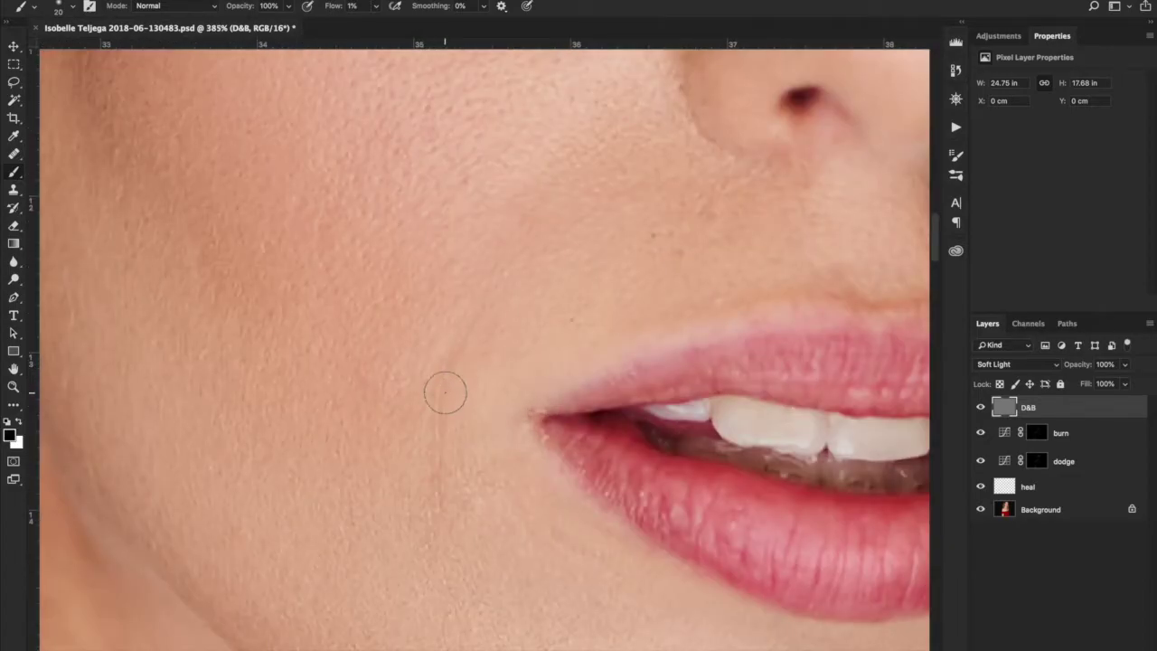
{"action": "key", "text": "bracketleft"}
{"action": "key", "text": "x"}
{"action": "scroll", "coordinate": [620, 356], "scroll_direction": "down", "scroll_amount": 3}
{"action": "scroll", "coordinate": [616, 348], "scroll_direction": "up", "scroll_amount": 3}
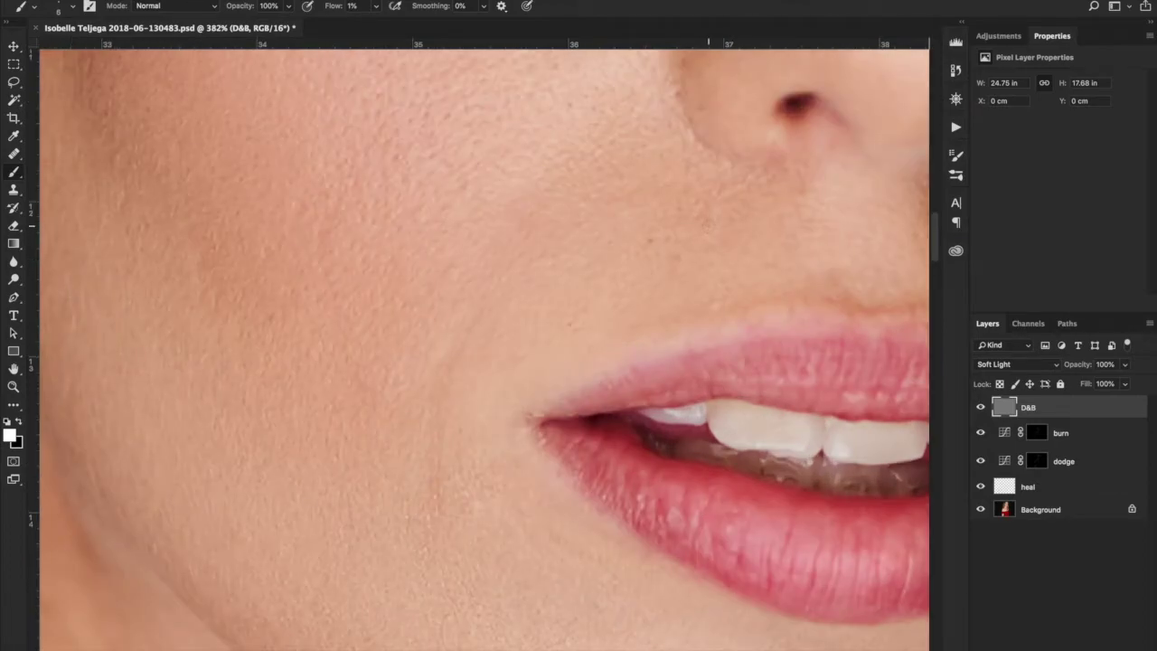
{"action": "scroll", "coordinate": [611, 266], "scroll_direction": "down", "scroll_amount": 6}
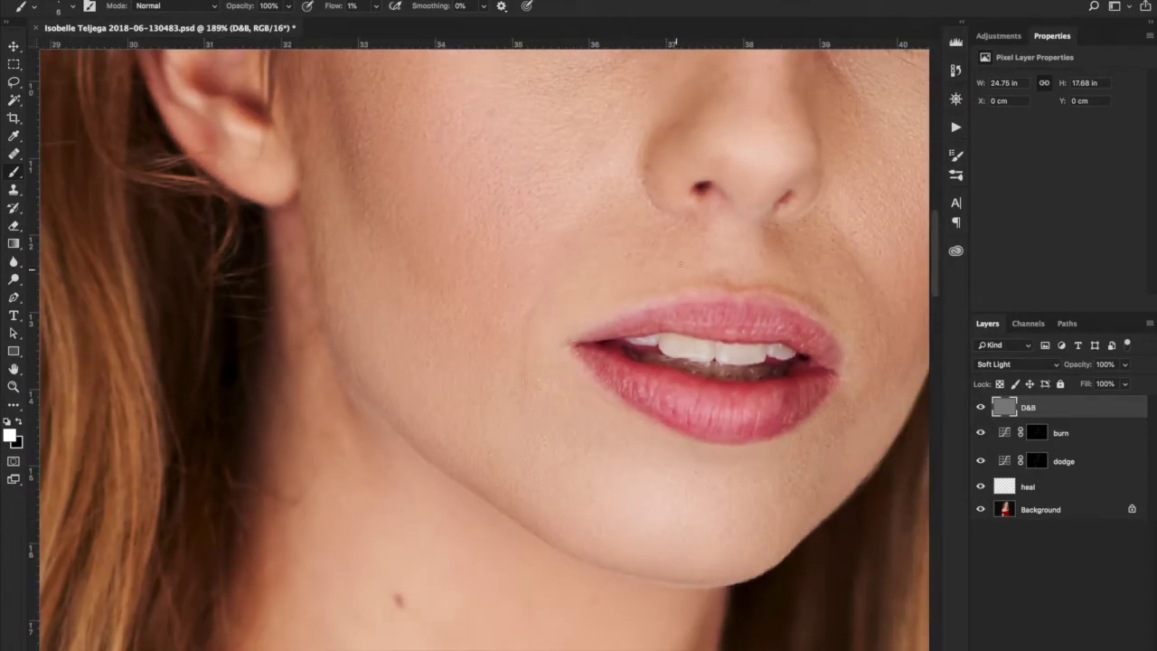
Even out the tones around the nose bridge and inner eye corners on the D&B layer with a small brush at 1% flow
{"action": "left_click_drag", "start_coordinate": [683, 195], "coordinate": [611, 377]}
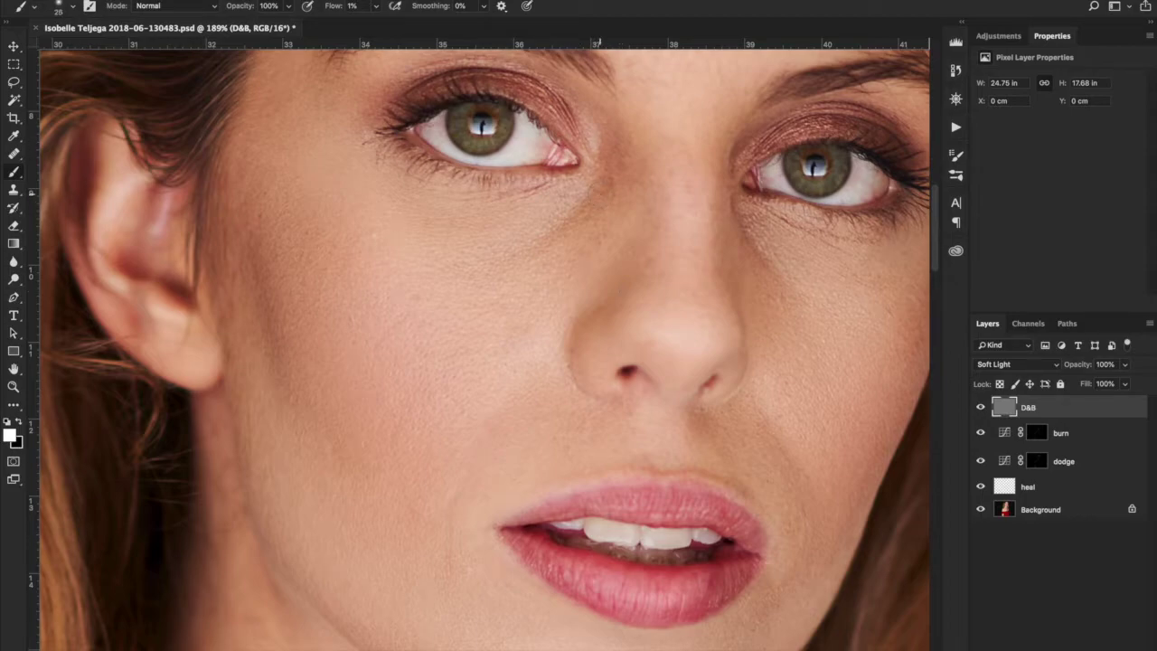
{"action": "key", "text": "["}
{"action": "key", "text": "bracketleft"}
{"action": "key", "text": "bracketleft"}
{"action": "key", "text": "bracketleft"}
{"action": "scroll", "coordinate": [741, 221], "scroll_direction": "up", "scroll_amount": 5}
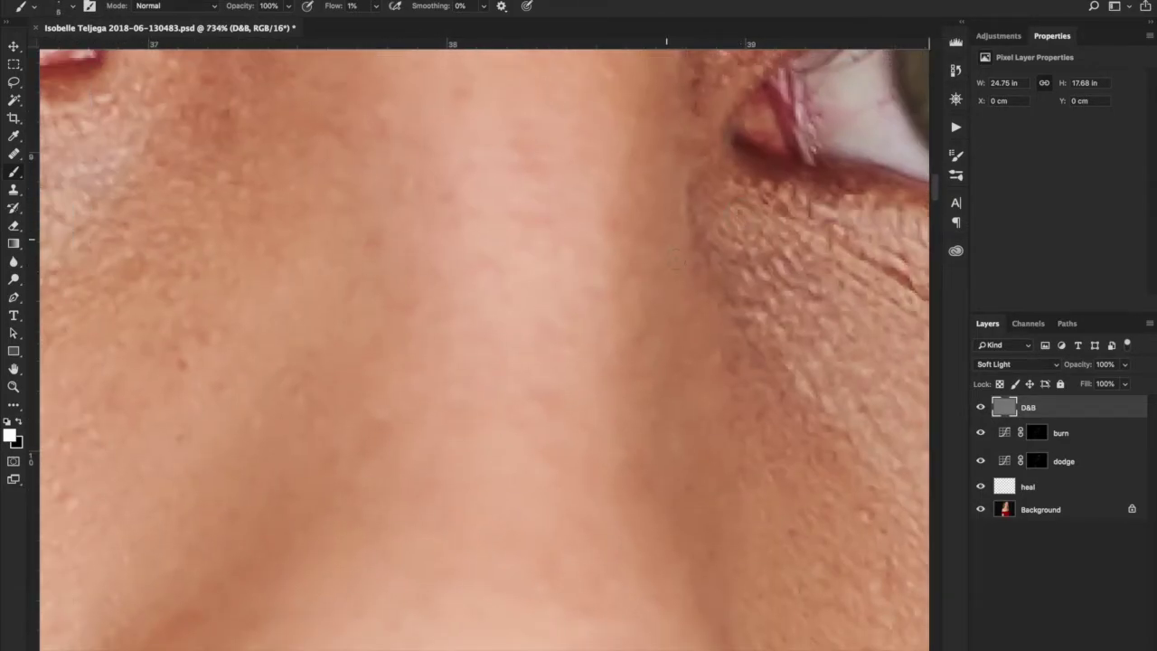
{"action": "key", "text": "bracketleft"}
{"action": "key", "text": "bracketleft"}
{"action": "key", "text": "bracketleft"}
{"action": "key", "text": "x"}
{"action": "key", "text": "x"}
Fit the whole portrait in view and compare it with the D&B layer hidden and shown
{"action": "double_click", "coordinate": [13, 368]}
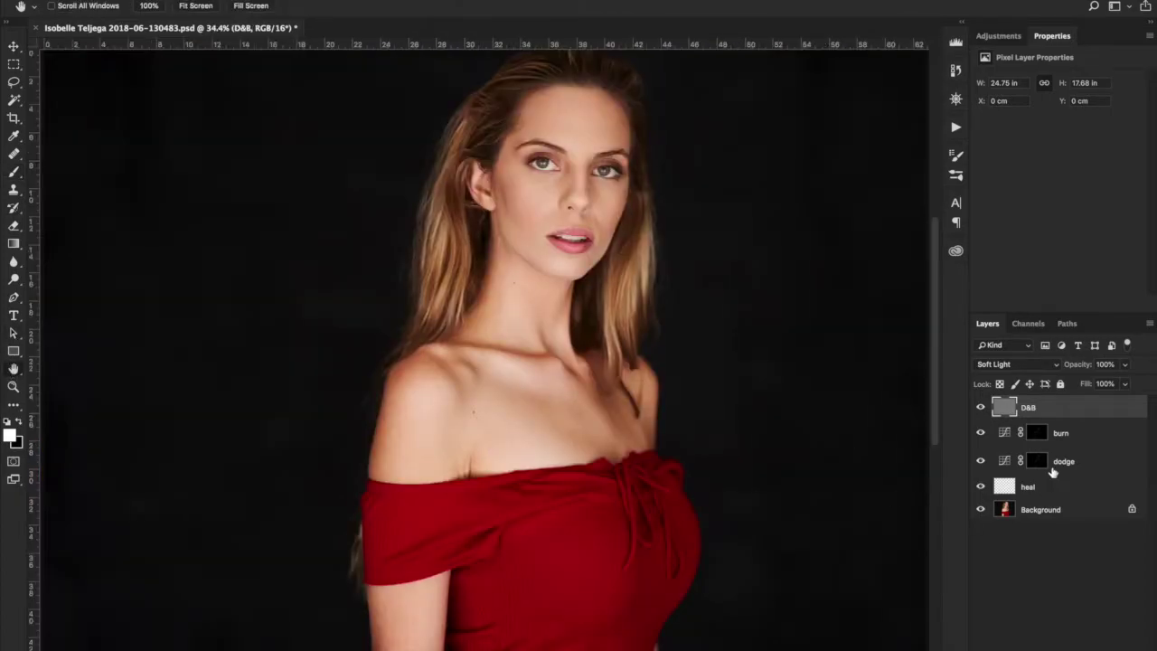
{"action": "left_click", "coordinate": [980, 409]}
{"action": "left_click", "coordinate": [980, 408]}
Dodge broader areas of the face on the D&B layer with a white 35 px brush
{"action": "scroll", "coordinate": [579, 166], "scroll_direction": "up", "scroll_amount": 5}
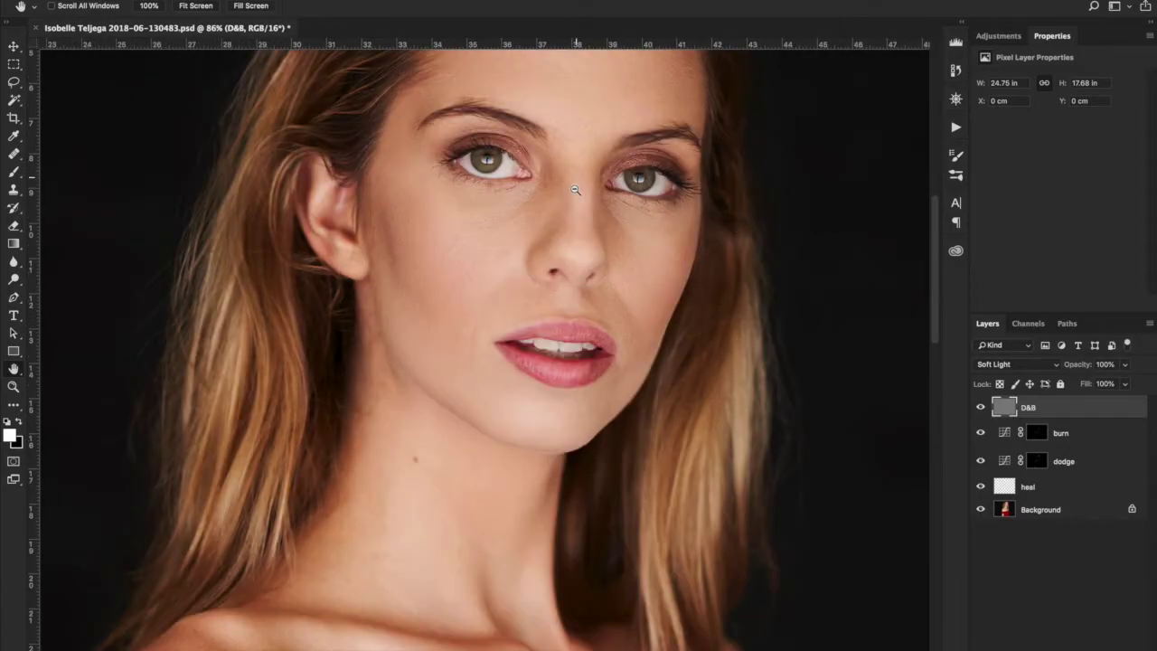
{"action": "key", "text": "b"}
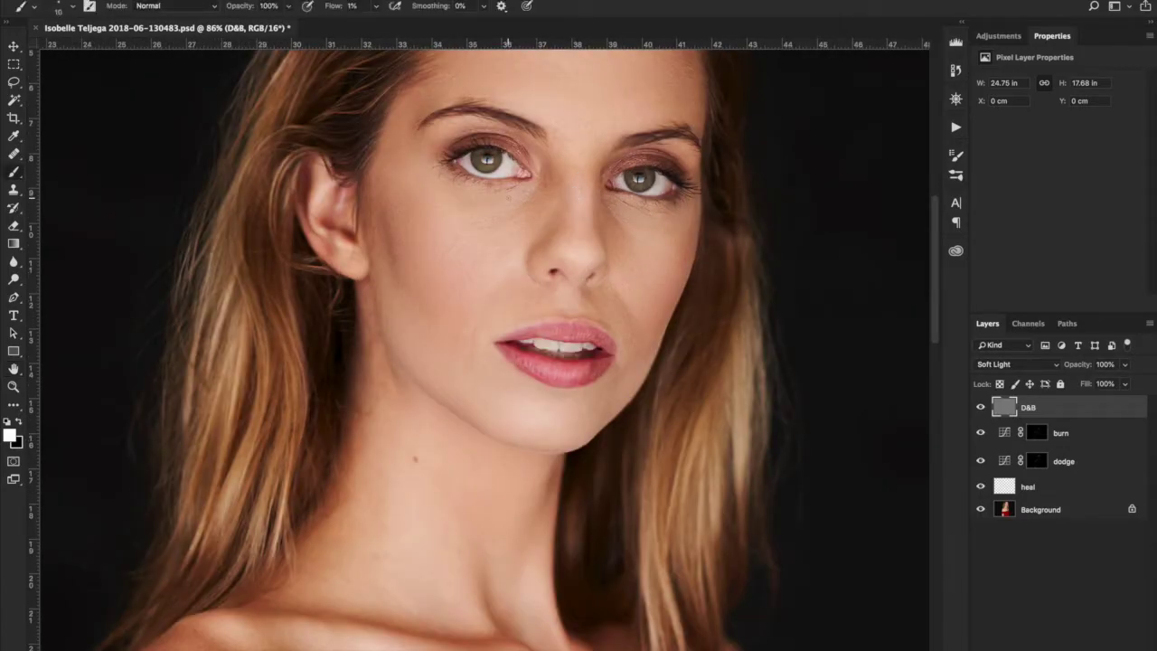
{"action": "key", "text": "]"}
{"action": "key", "text": "]"}
{"action": "key", "text": "]"}
{"action": "key", "text": "]"}
{"action": "key", "text": "]"}
Burn the iris outlines with a small black brush, then dodge the eyelid highlights with a 6 px white brush
{"action": "left_click_drag", "start_coordinate": [591, 223], "coordinate": [568, 320]}
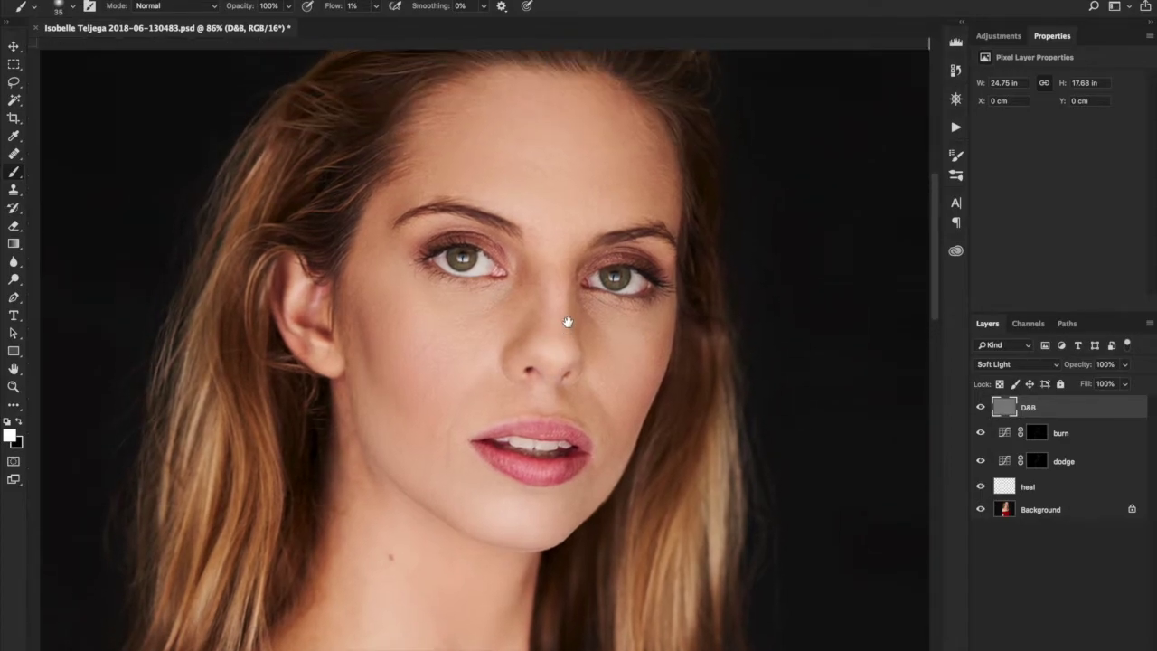
{"action": "scroll", "coordinate": [556, 273], "scroll_direction": "up", "scroll_amount": 5}
{"action": "key", "text": "x"}
{"action": "key", "text": "bracketleft"}
{"action": "key", "text": "bracketleft"}
{"action": "key", "text": "bracketleft"}
{"action": "key", "text": "bracketleft"}
{"action": "key", "text": "bracketleft"}
{"action": "key", "text": "bracketleft"}
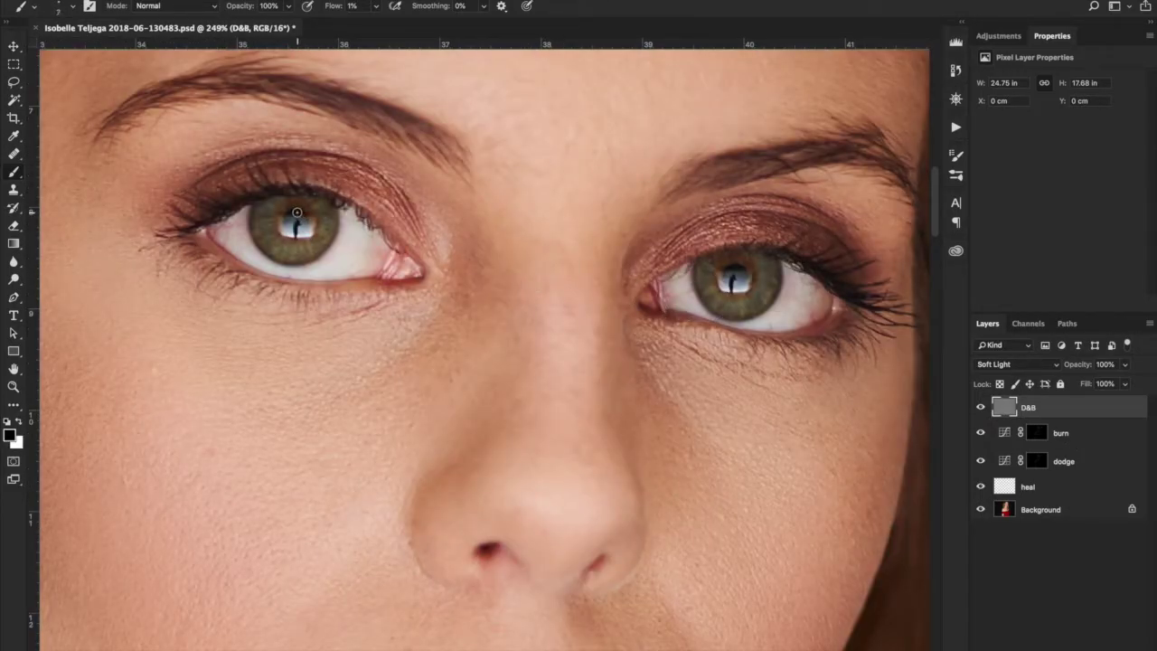
{"action": "key", "text": "bracketright"}
{"action": "mouse_move", "coordinate": [323, 249]}
{"action": "left_mouse_down"}
{"action": "mouse_move", "coordinate": [287, 262]}
{"action": "mouse_move", "coordinate": [258, 244]}
{"action": "left_mouse_up"}
{"action": "key", "text": "x"}
{"action": "scroll", "coordinate": [402, 191], "scroll_direction": "down", "scroll_amount": 3}
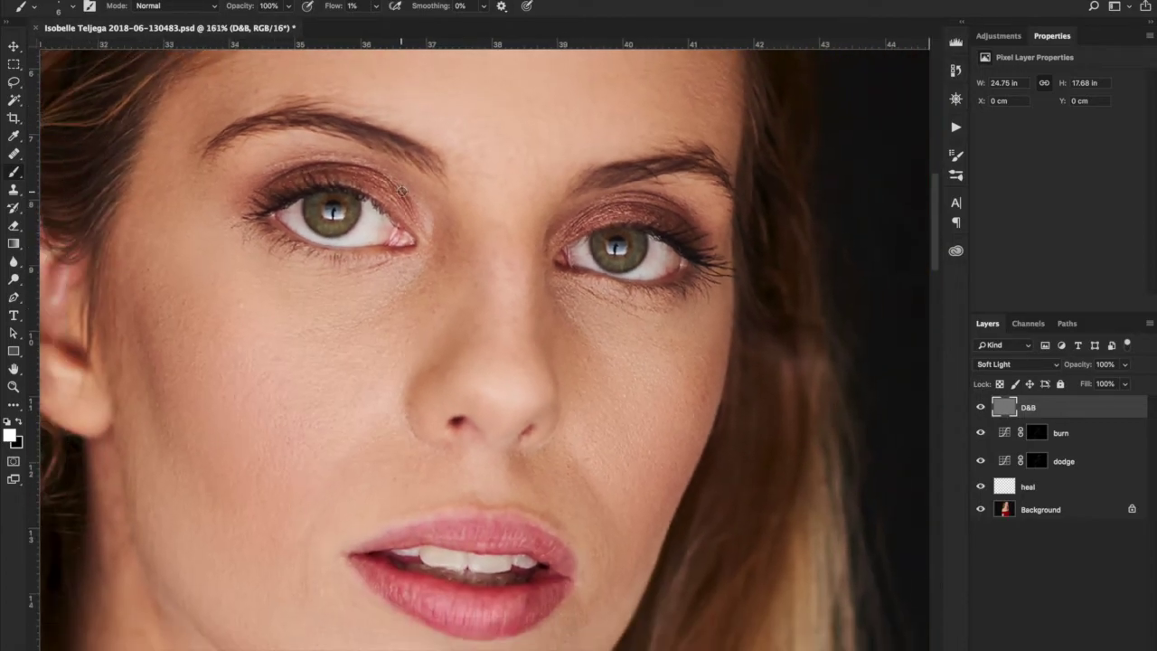
{"action": "scroll", "coordinate": [403, 190], "scroll_direction": "down", "scroll_amount": 1}
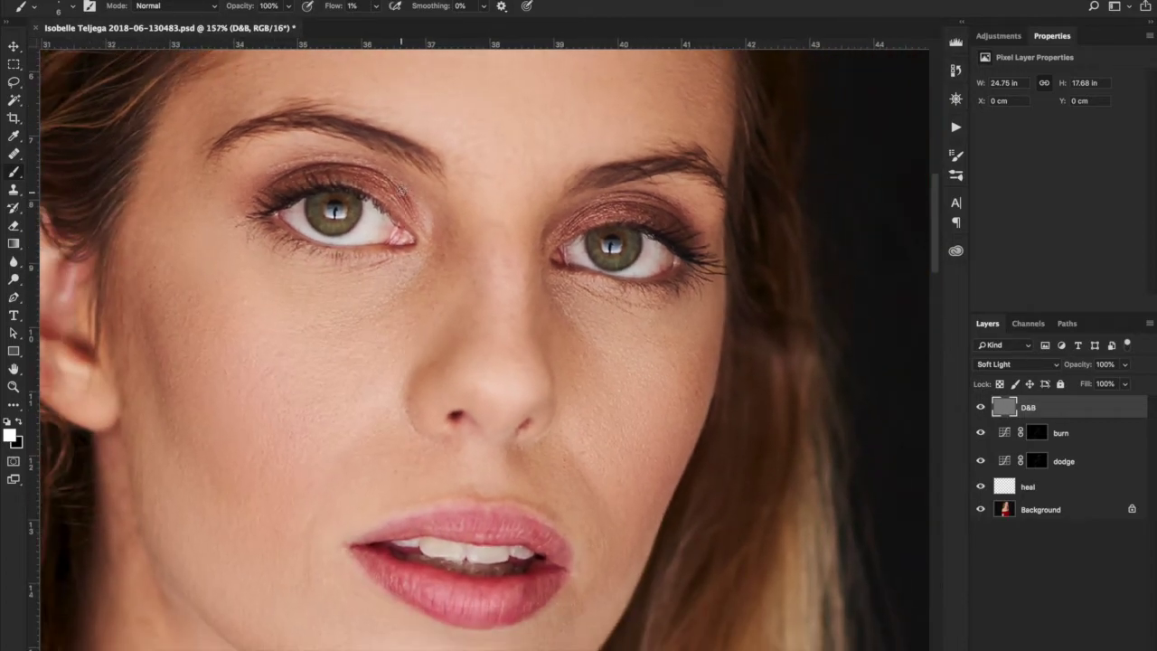
Paint white on the burn layer's mask with a larger brush to darken the skin around the eyes
{"action": "left_click", "coordinate": [1036, 433]}
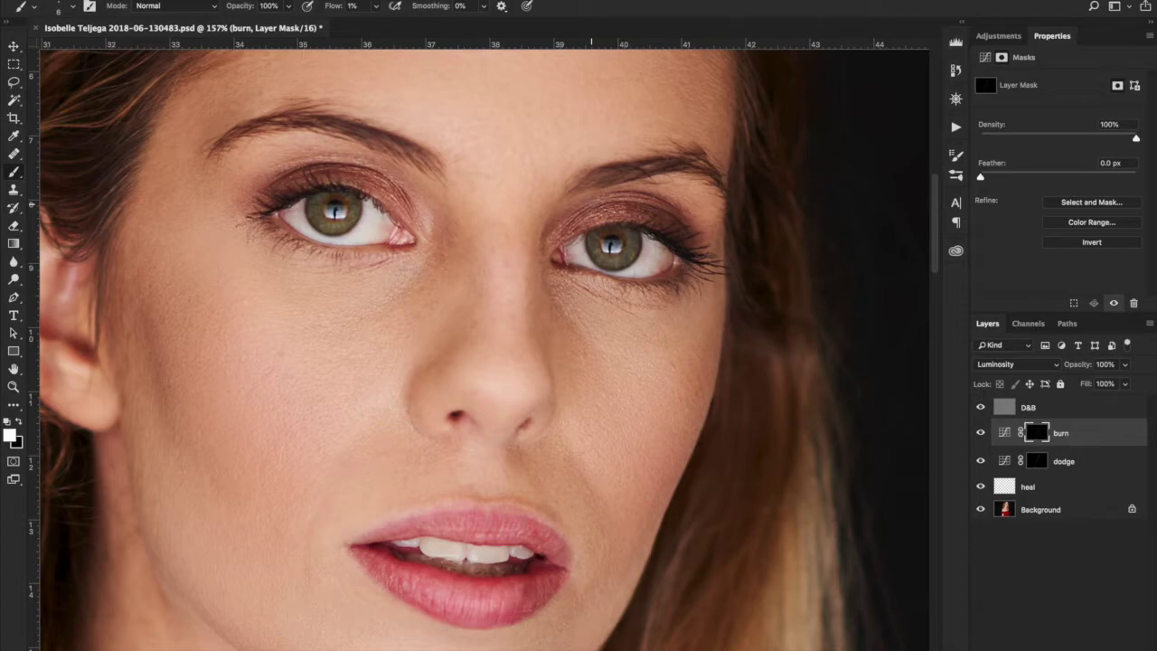
{"action": "key", "text": "]"}
{"action": "key", "text": "]"}
{"action": "key", "text": "]"}
{"action": "key", "text": "]"}
{"action": "key", "text": "]"}
{"action": "key", "text": "bracketleft"}
Dodge the cheek area below the eyes on the D&B layer with a white 80 px brush
{"action": "left_click", "coordinate": [999, 414]}
{"action": "key", "text": "bracketright"}
{"action": "key", "text": "bracketright"}
{"action": "key", "text": "bracketright"}
{"action": "key", "text": "bracketright"}
{"action": "key", "text": "bracketright"}
{"action": "key", "text": "bracketright"}
{"action": "key", "text": "bracketright"}
{"action": "key", "text": "bracketright"}
{"action": "key", "text": "bracketright"}
{"action": "key", "text": "bracketright"}
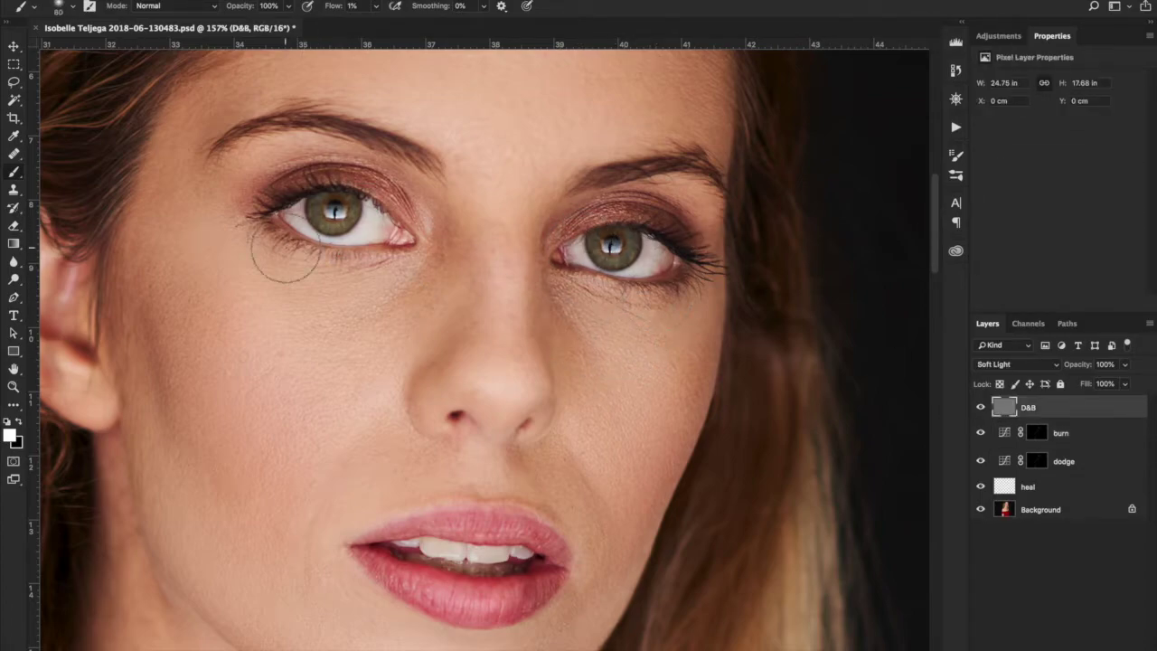
Fit the portrait in view and compare the original Background alone with the full retouch
{"action": "double_click", "coordinate": [13, 368]}
{"action": "left_click", "coordinate": [981, 510], "text": "alt"}
{"action": "left_click", "coordinate": [981, 511], "text": "alt"}
{"action": "left_click", "coordinate": [981, 511], "text": "alt"}
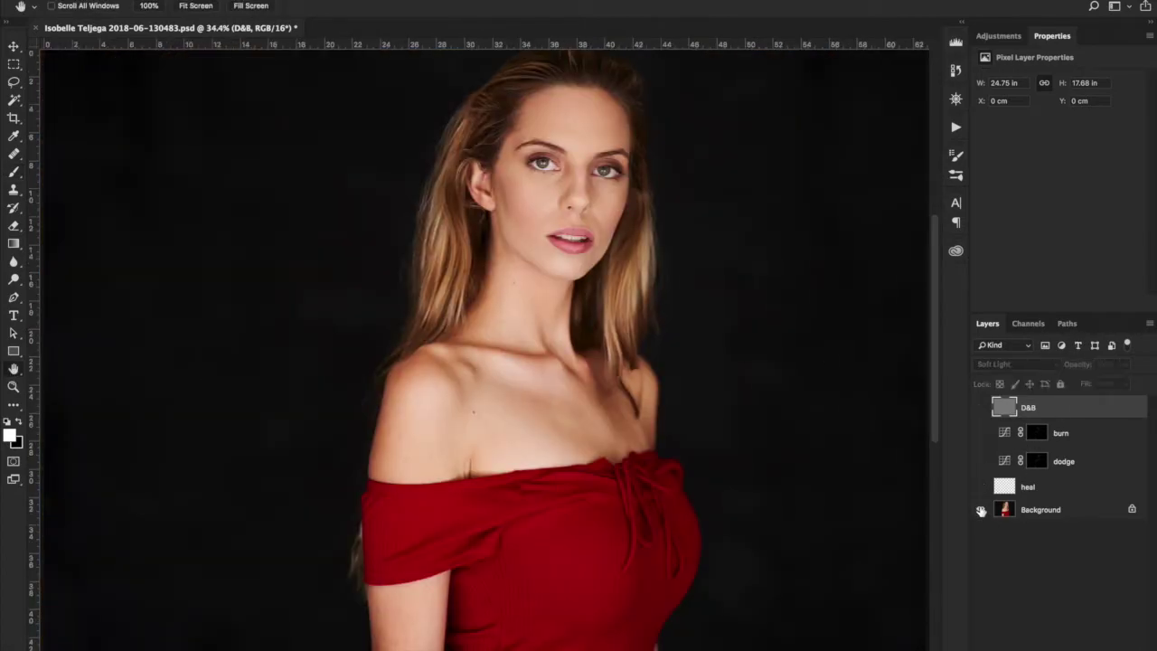
{"action": "left_click", "coordinate": [981, 510], "text": "alt"}
{"action": "left_click", "coordinate": [981, 510], "text": "alt"}
{"action": "left_click", "coordinate": [981, 510], "text": "alt"}
Add a reversed black-to-white Gradient Map adjustment layer above D&B and compare the image with it hidden and shown
{"action": "left_click", "coordinate": [999, 35]}
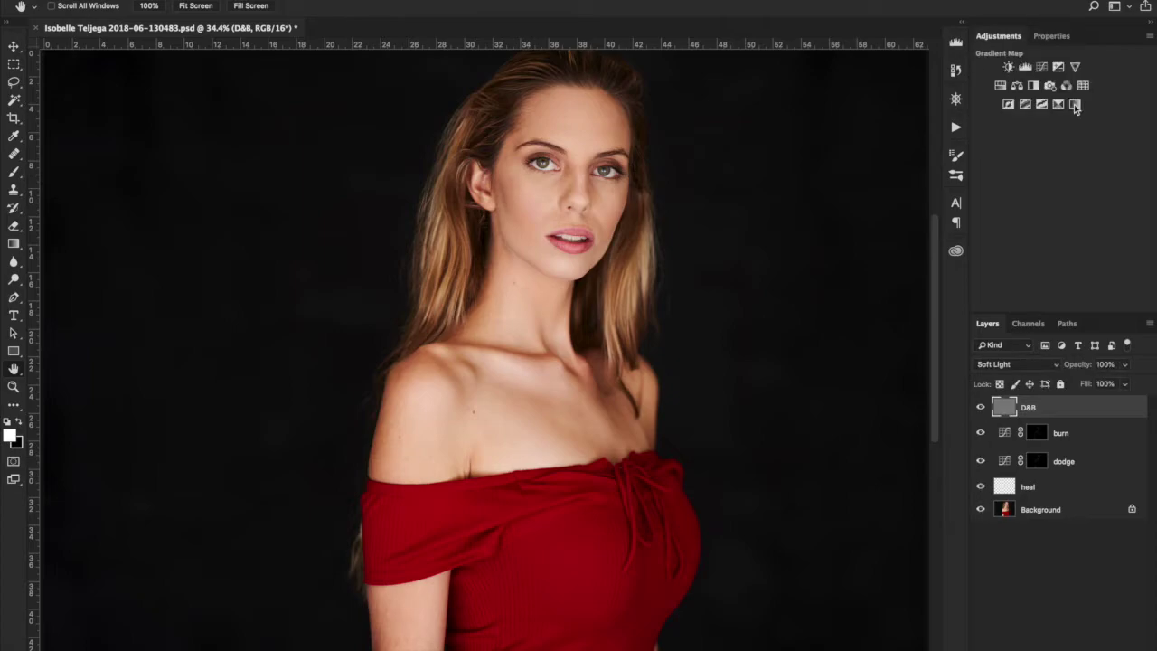
{"action": "left_click", "coordinate": [1074, 105]}
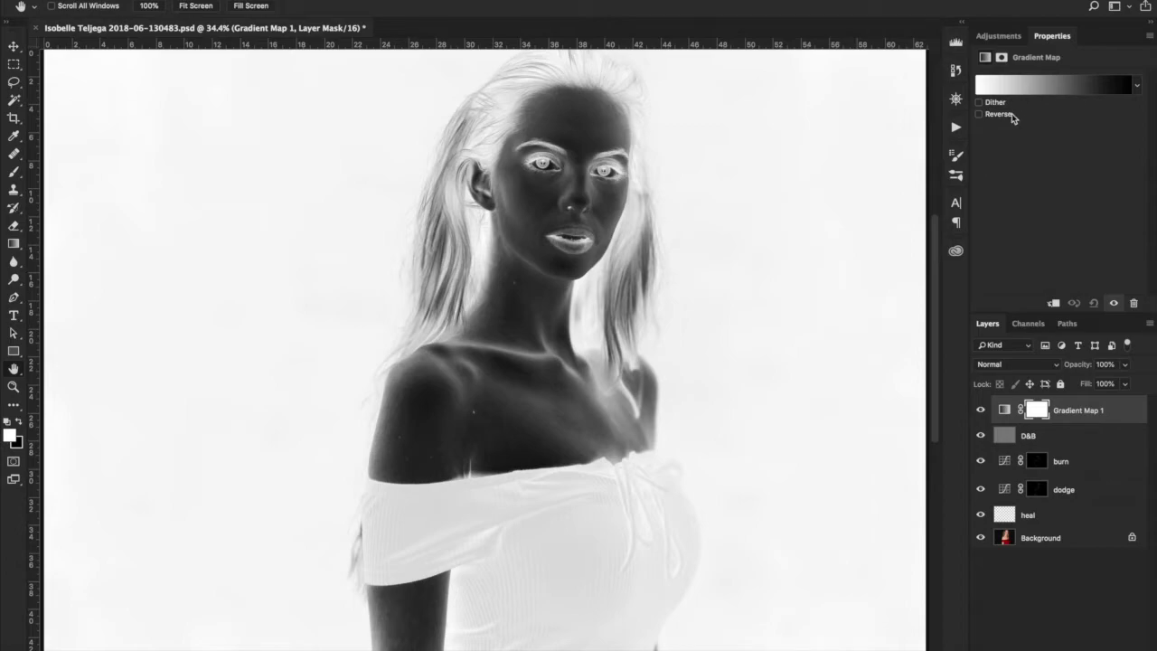
{"action": "left_click", "coordinate": [980, 114]}
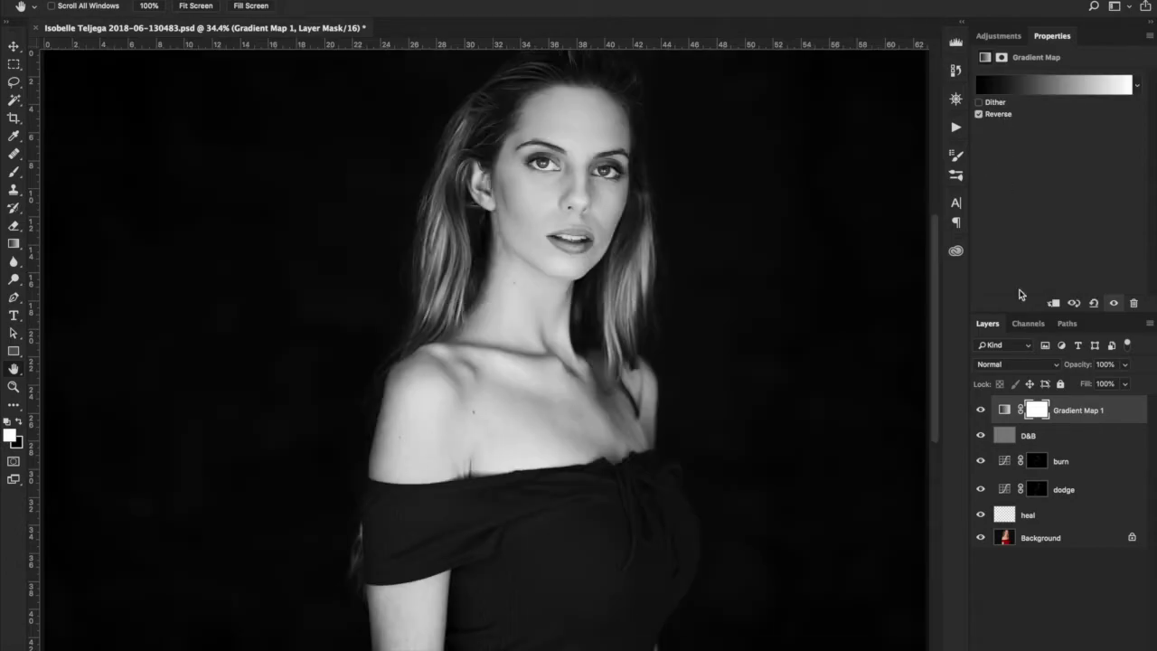
{"action": "left_click", "coordinate": [981, 410]}
{"action": "left_click", "coordinate": [981, 410]}
Lower the Gradient Map layer's opacity to 10% and compare the image with the layer hidden and shown
{"action": "left_click", "coordinate": [1042, 412]}
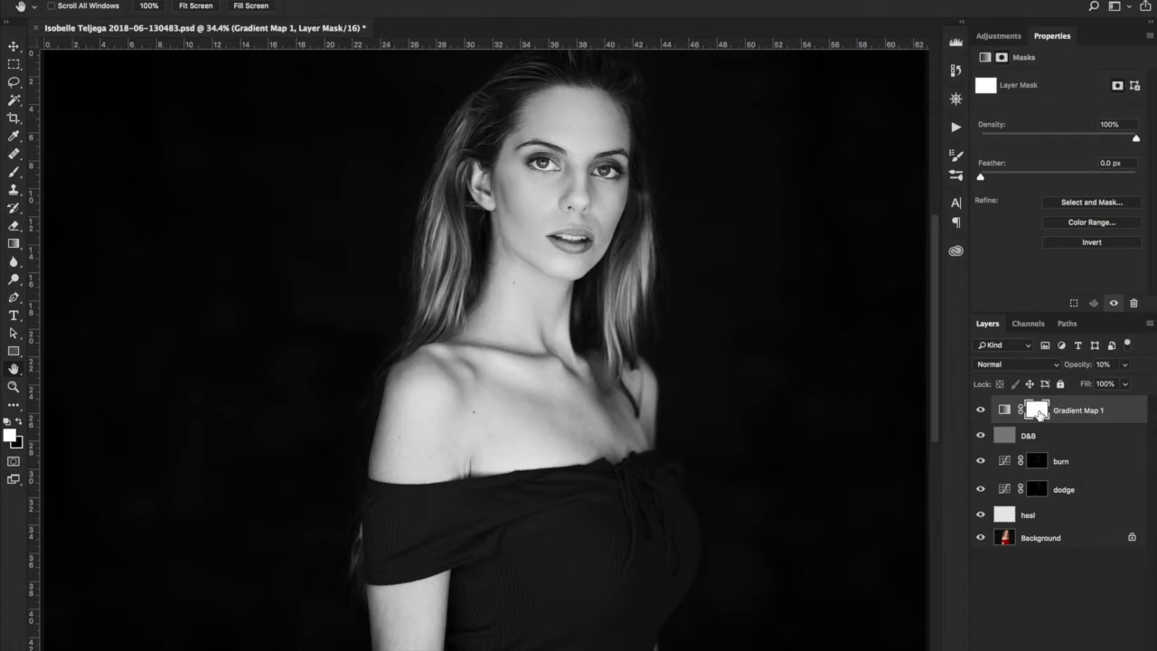
{"action": "left_click", "coordinate": [981, 411]}
{"action": "left_click", "coordinate": [981, 412]}
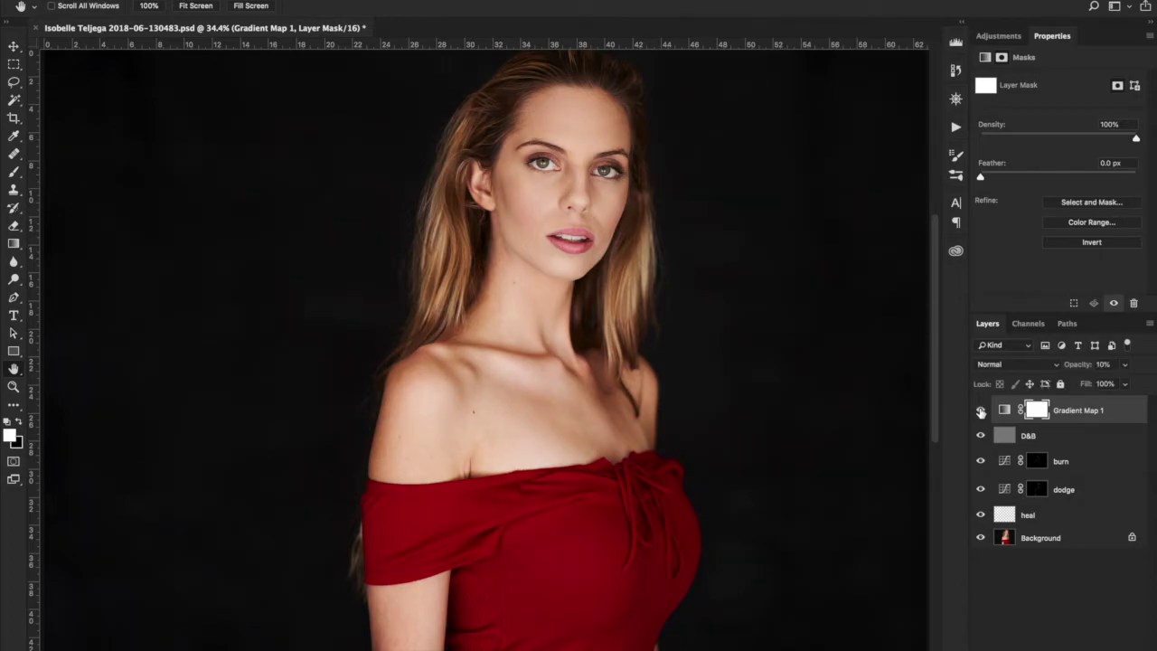
{"action": "left_click", "coordinate": [981, 411]}
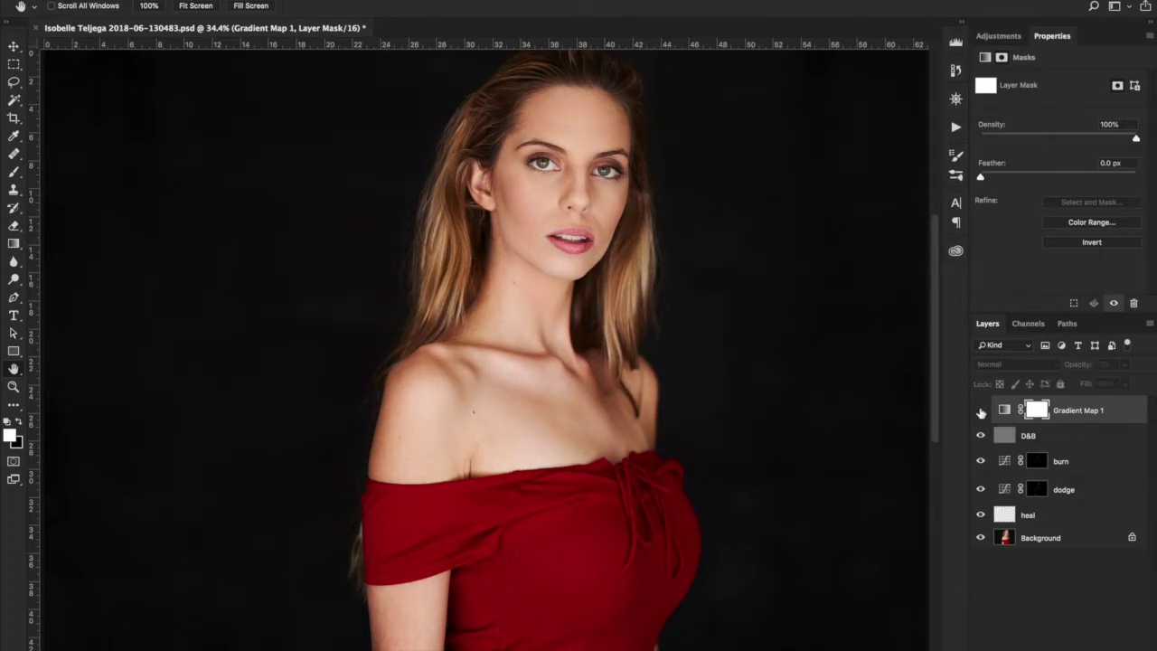
{"action": "left_click", "coordinate": [981, 411]}
Set the Gradient Map layer's opacity to 5% and compare the image with the layer hidden and shown
{"action": "key", "text": "0"}
{"action": "key", "text": "5"}
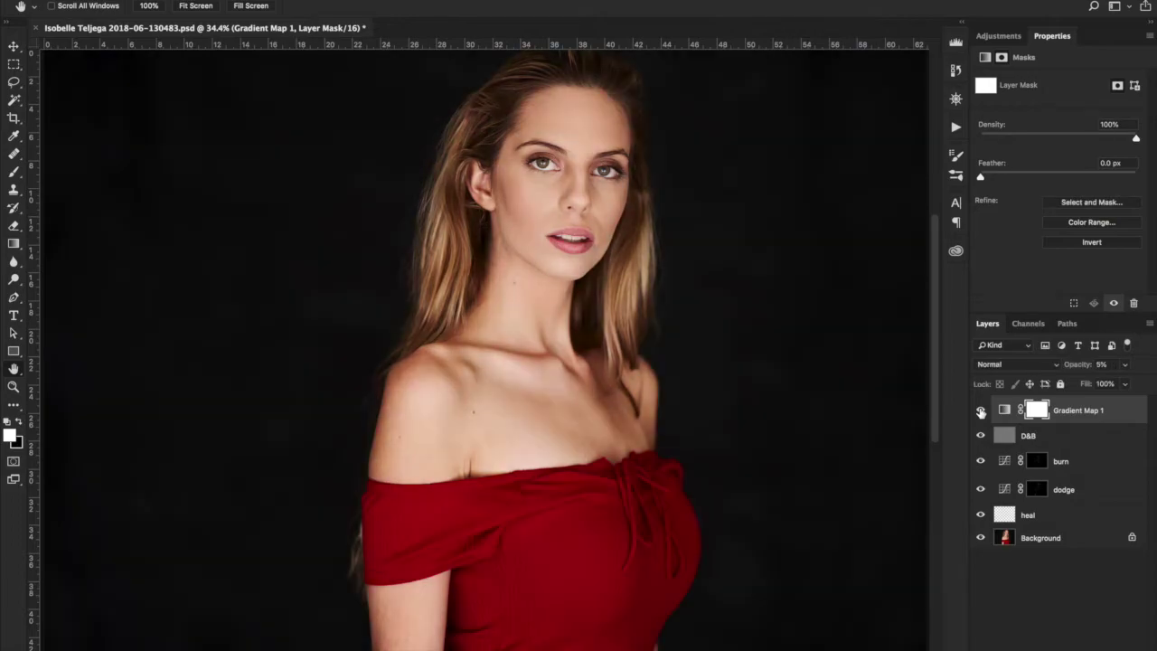
{"action": "left_click", "coordinate": [981, 412]}
{"action": "left_click", "coordinate": [980, 411]}
{"action": "left_click", "coordinate": [981, 412]}
{"action": "left_click", "coordinate": [981, 412]}
{"action": "left_click", "coordinate": [981, 412]}
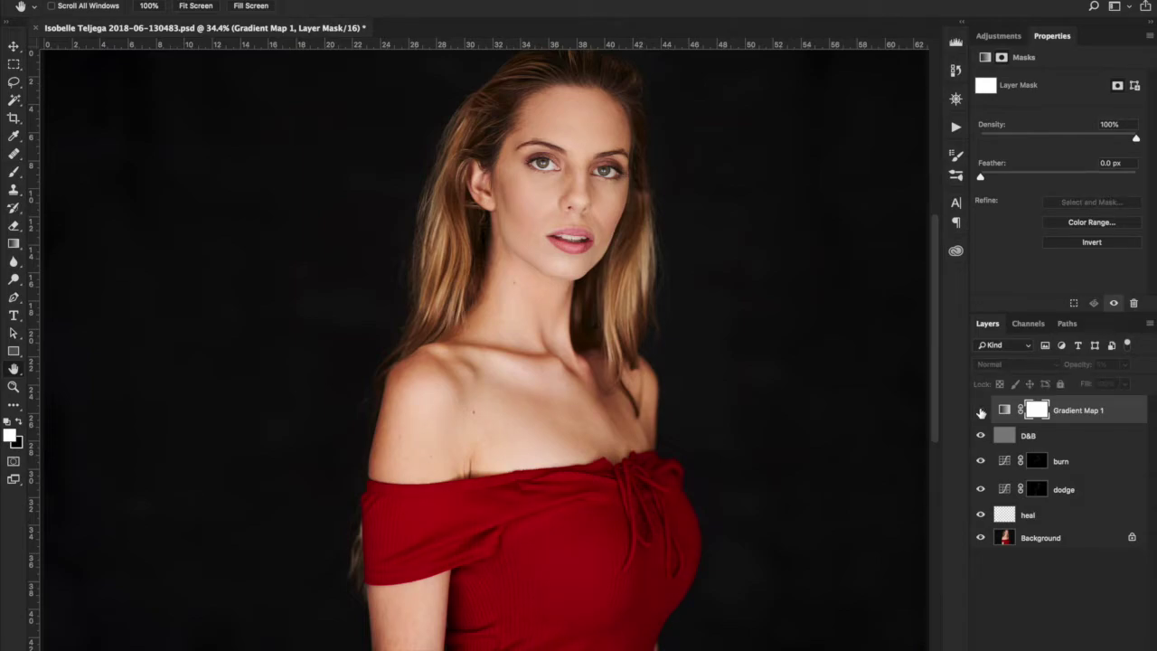
{"action": "left_click", "coordinate": [981, 412]}
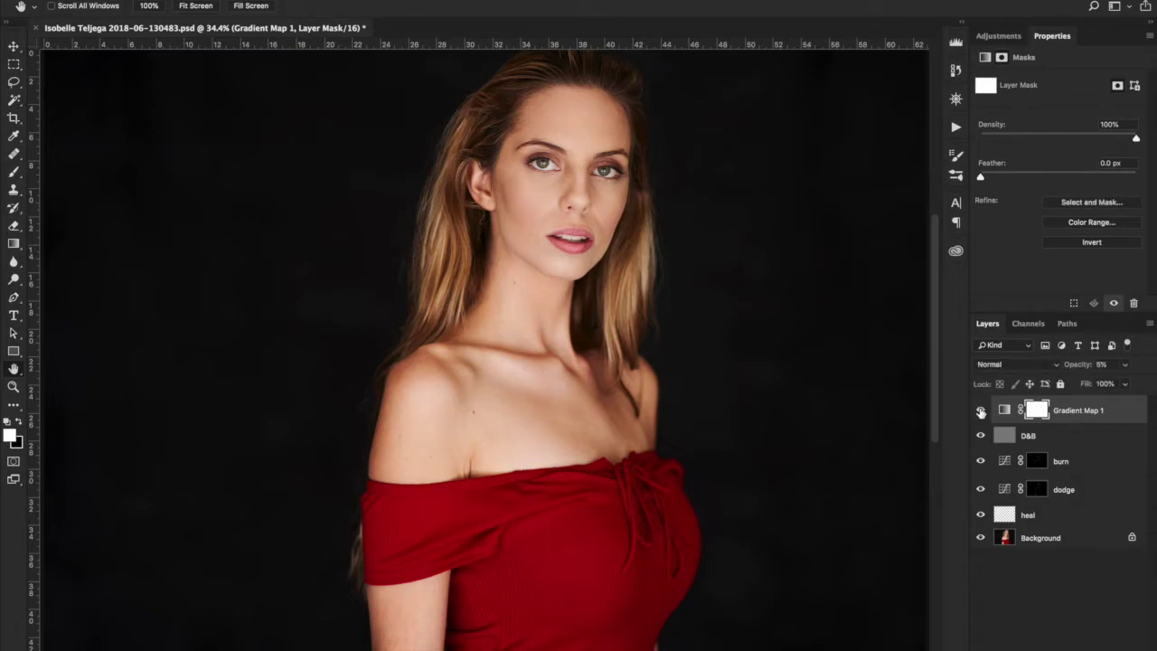
{"action": "left_click", "coordinate": [981, 412]}
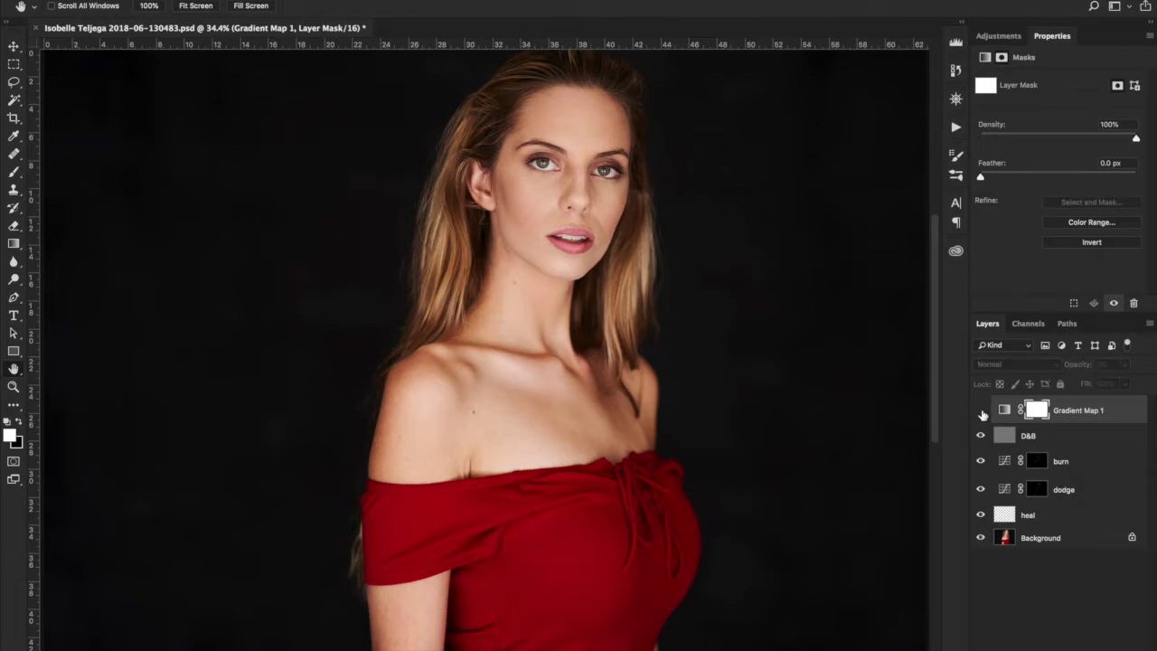
{"action": "left_click", "coordinate": [980, 412]}
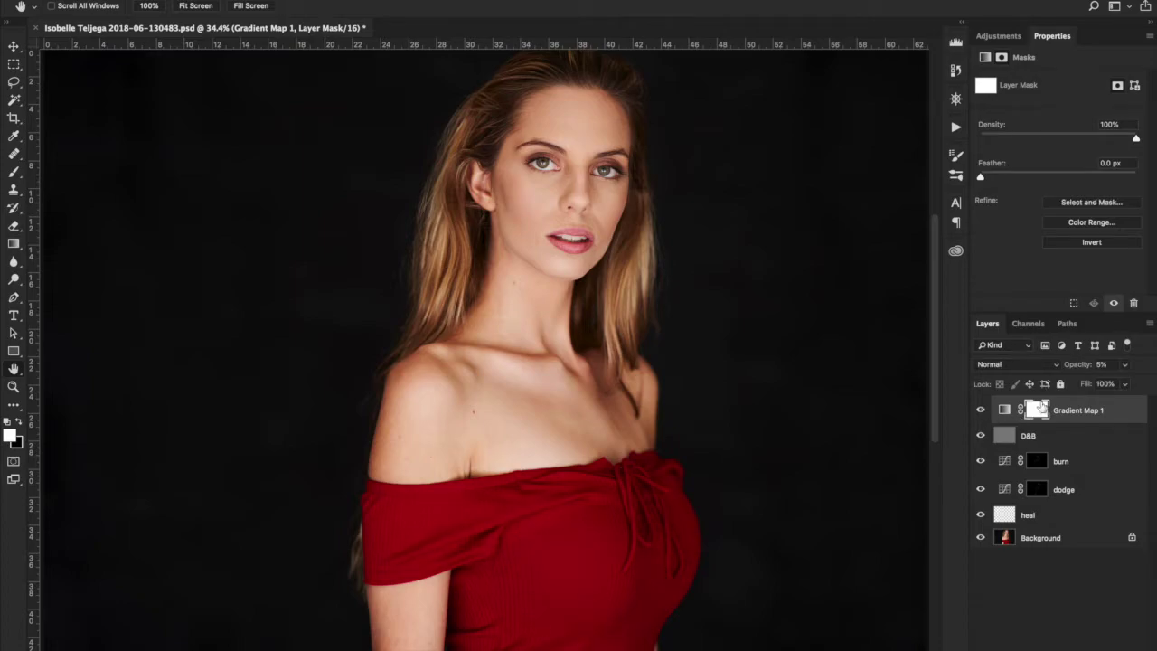
Mask the lips out of the Gradient Map 1 layer with a black brush of size 25 at 25% flow, using the mask overlay
{"action": "key", "text": "b"}
{"action": "key", "text": "x"}
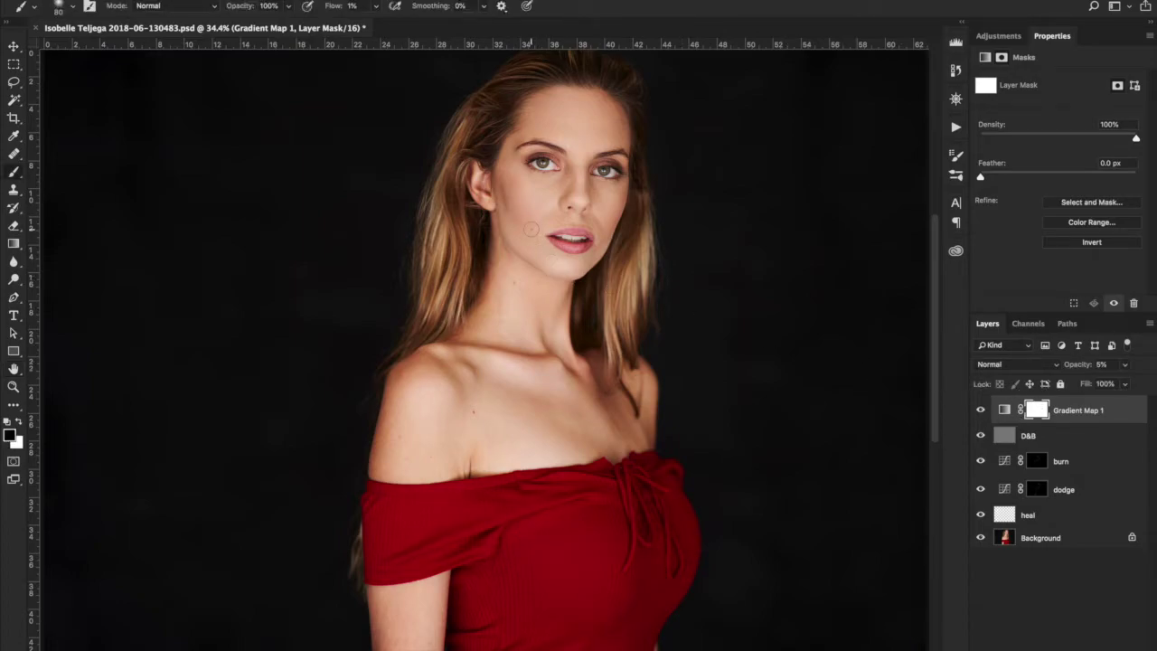
{"action": "scroll", "coordinate": [568, 208], "scroll_direction": "up", "scroll_amount": 2}
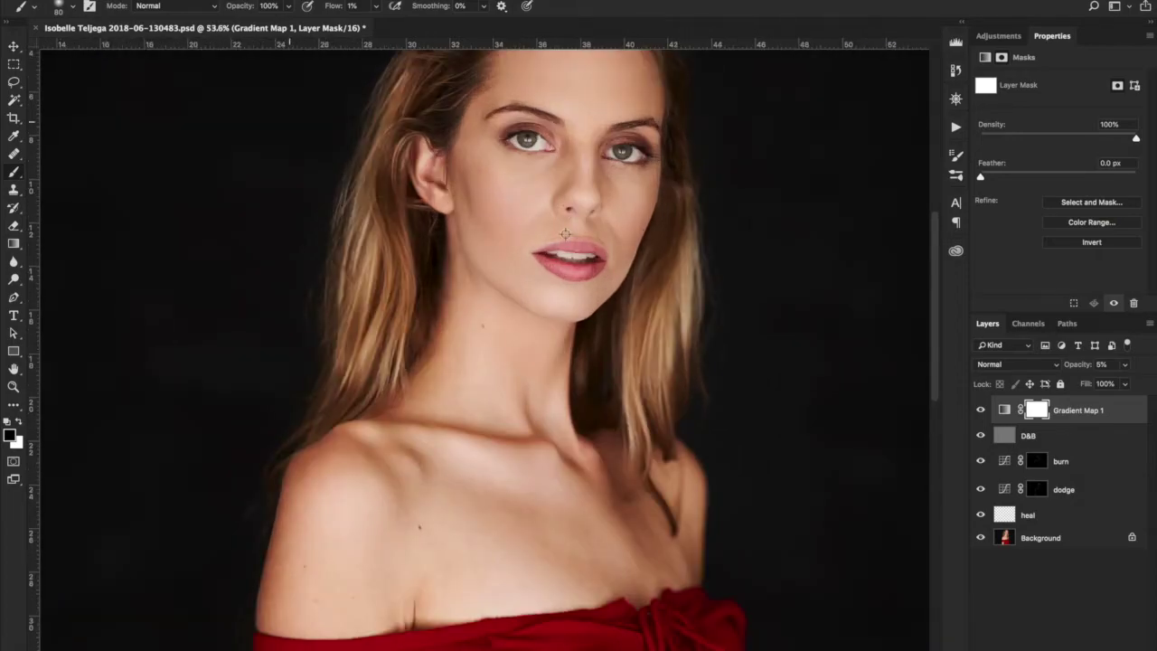
{"action": "scroll", "coordinate": [564, 235], "scroll_direction": "up", "scroll_amount": 2}
{"action": "scroll", "coordinate": [564, 235], "scroll_direction": "up", "scroll_amount": 2}
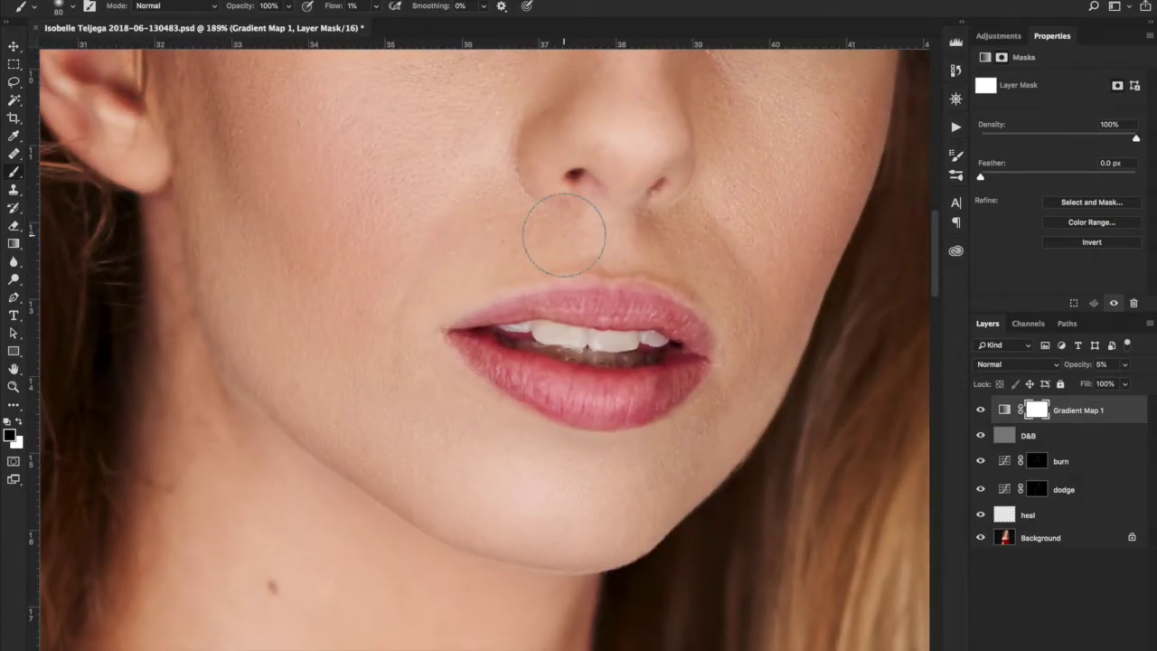
{"action": "key", "text": "bracketleft"}
{"action": "key", "text": "bracketleft"}
{"action": "key", "text": "bracketleft"}
{"action": "key", "text": "bracketleft"}
{"action": "key", "text": "bracketleft"}
{"action": "key", "text": "bracketleft"}
{"action": "key", "text": "backslash"}
{"action": "key", "text": "backslash"}
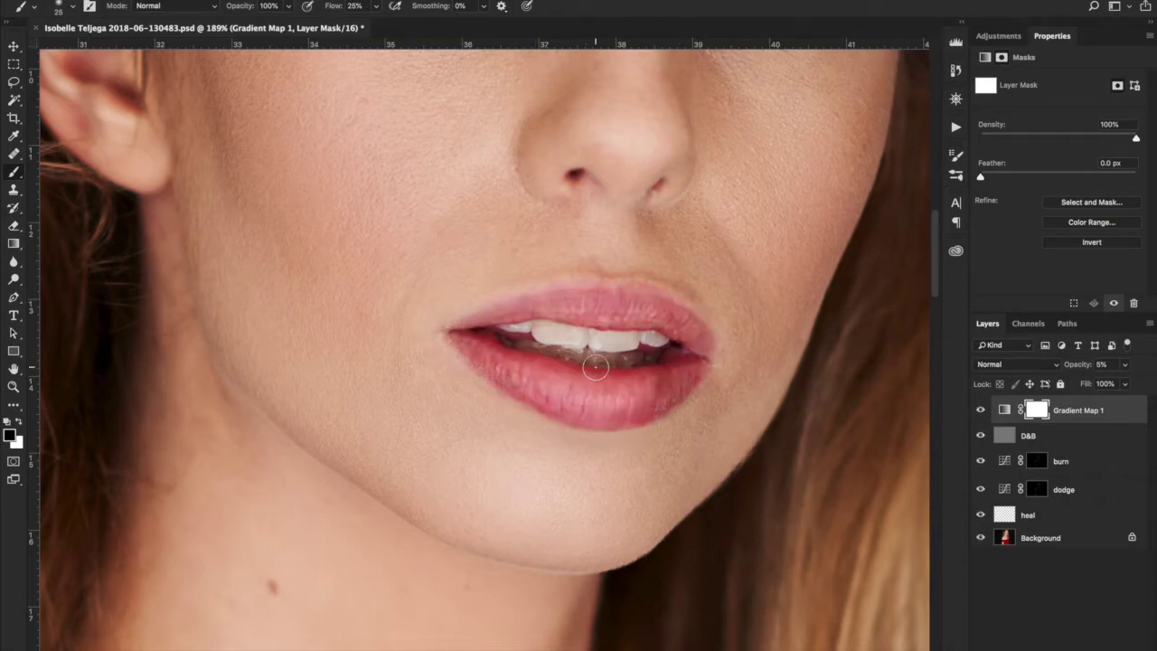
{"action": "key", "text": "backslash"}
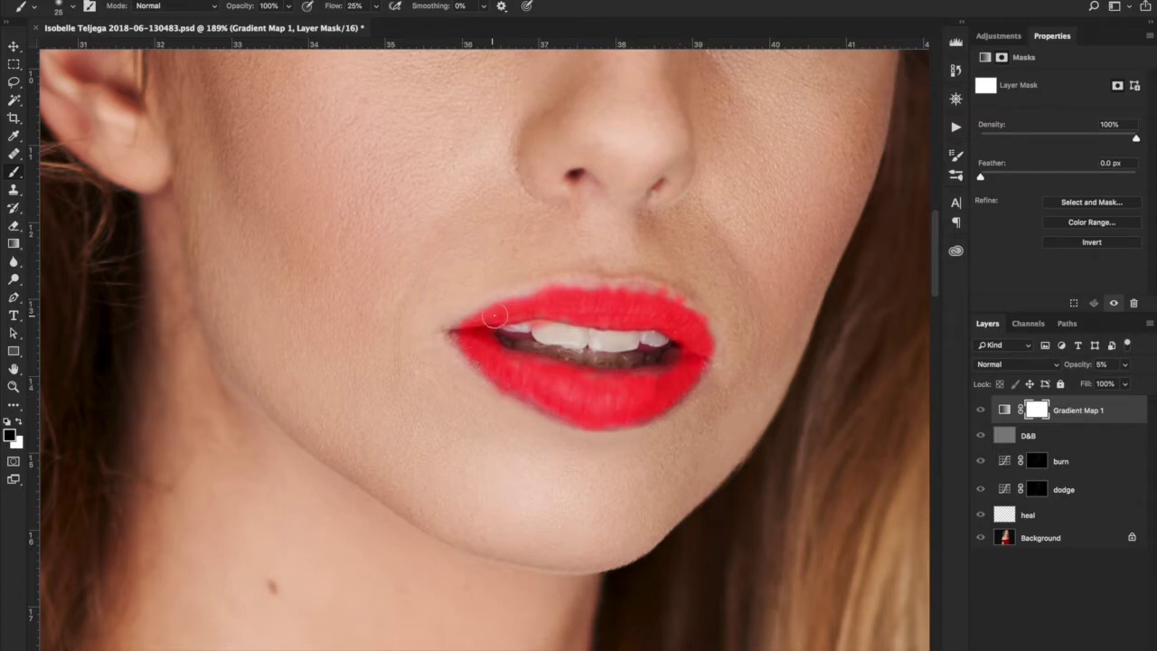
Refine the edges of the lip area on the Gradient Map 1 mask, alternating between white and black paint
{"action": "key", "text": "x"}
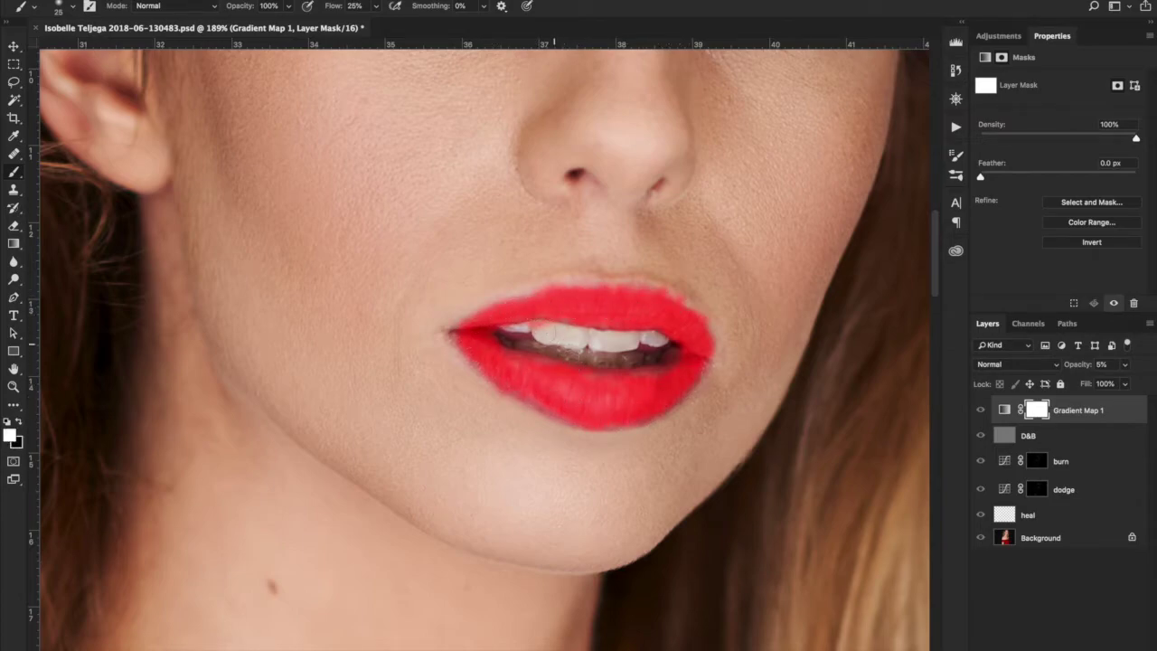
{"action": "key", "text": "x"}
{"action": "key", "text": "backslash"}
{"action": "key", "text": "x"}
{"action": "left_click_drag", "start_coordinate": [576, 407], "coordinate": [497, 406]}
{"action": "key", "text": "x"}
{"action": "left_click_drag", "start_coordinate": [544, 483], "coordinate": [533, 145]}
Mask the red dress out of Gradient Map 1 with a black brush of size 300 at 100% flow and compare the layer hidden and shown
{"action": "key", "text": "super+minus"}
{"action": "key", "text": "super+minus"}
{"action": "double_click", "coordinate": [15, 369]}
{"action": "key", "text": "b"}
{"action": "scroll", "coordinate": [524, 533], "scroll_direction": "down", "scroll_amount": 1}
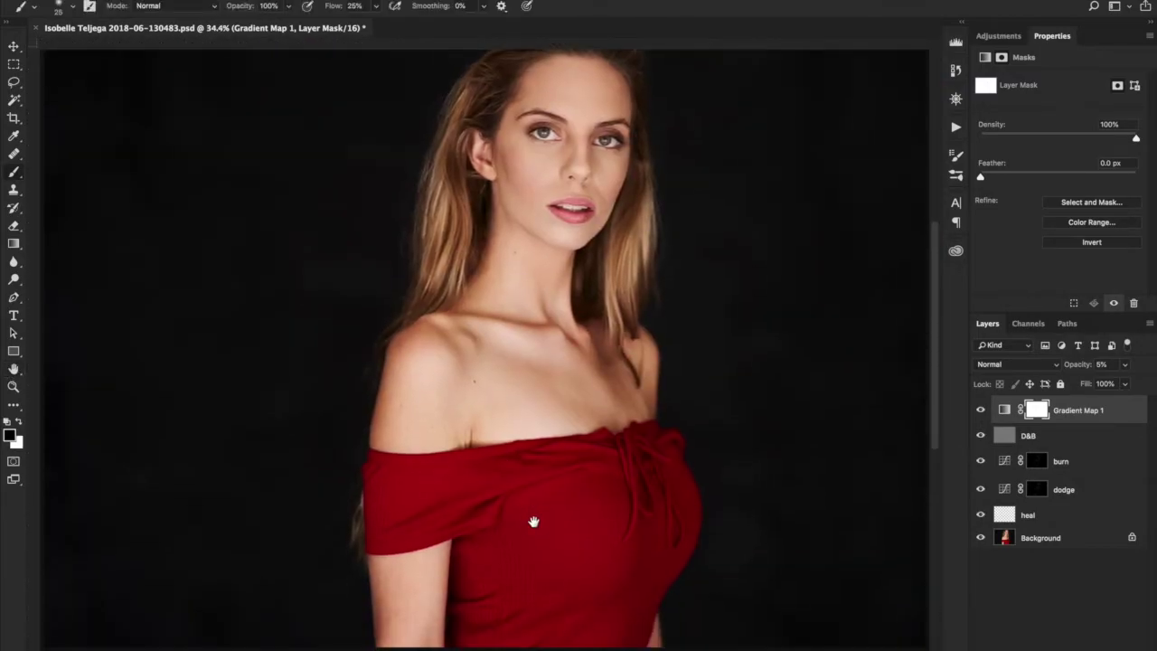
{"action": "key", "text": "bracketright"}
{"action": "key", "text": "bracketright"}
{"action": "key", "text": "bracketright"}
{"action": "key", "text": "bracketright"}
{"action": "key", "text": "bracketright"}
{"action": "key", "text": "bracketright"}
{"action": "key", "text": "bracketright"}
{"action": "key", "text": "bracketright"}
{"action": "key", "text": "bracketright"}
{"action": "key", "text": "bracketright"}
{"action": "key", "text": "bracketright"}
{"action": "key", "text": "bracketright"}
{"action": "key", "text": "bracketright"}
{"action": "key", "text": "bracketright"}
{"action": "key", "text": "bracketright"}
{"action": "key", "text": "bracketright"}
{"action": "key", "text": "bracketright"}
{"action": "key", "text": "bracketright"}
{"action": "key", "text": "bracketright"}
{"action": "key", "text": "bracketright"}
{"action": "key", "text": "bracketleft"}
{"action": "key", "text": "bracketleft"}
{"action": "key", "text": "bracketleft"}
{"action": "key", "text": "bracketleft"}
{"action": "key", "text": "bracketleft"}
{"action": "key", "text": "bracketleft"}
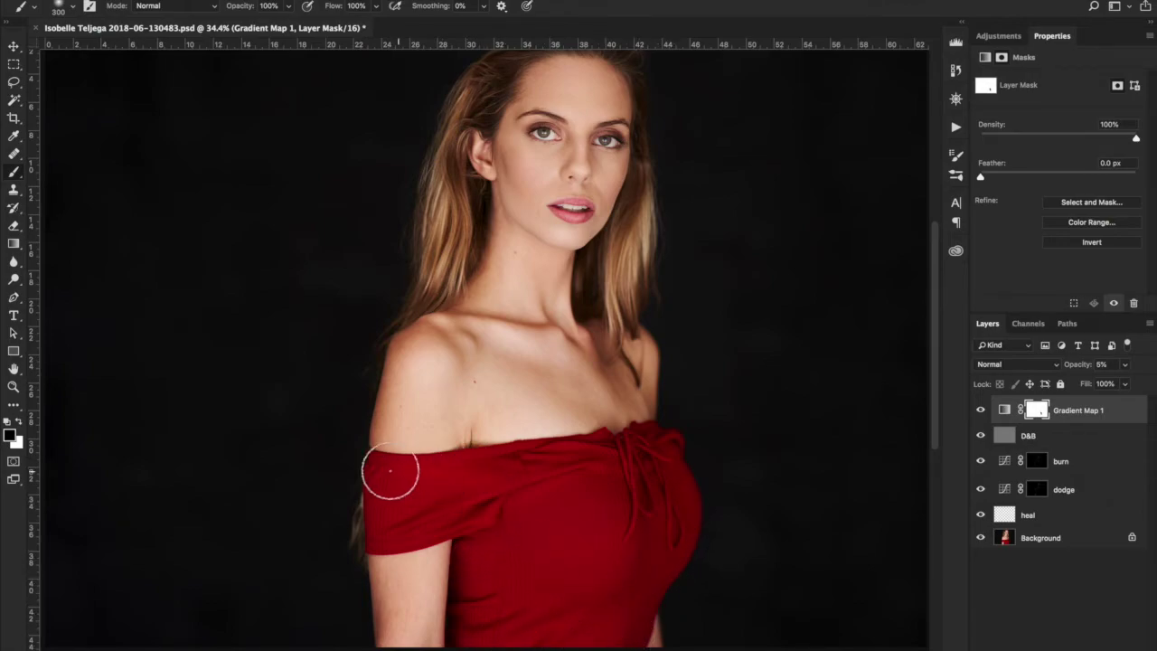
{"action": "key", "text": "backslash"}
{"action": "mouse_move", "coordinate": [520, 521]}
{"action": "left_mouse_down"}
{"action": "mouse_move", "coordinate": [560, 513]}
{"action": "mouse_move", "coordinate": [601, 523]}
{"action": "mouse_move", "coordinate": [541, 526]}
{"action": "mouse_move", "coordinate": [586, 503]}
{"action": "mouse_move", "coordinate": [646, 510]}
{"action": "mouse_move", "coordinate": [641, 473]}
{"action": "mouse_move", "coordinate": [600, 449]}
{"action": "left_mouse_up"}
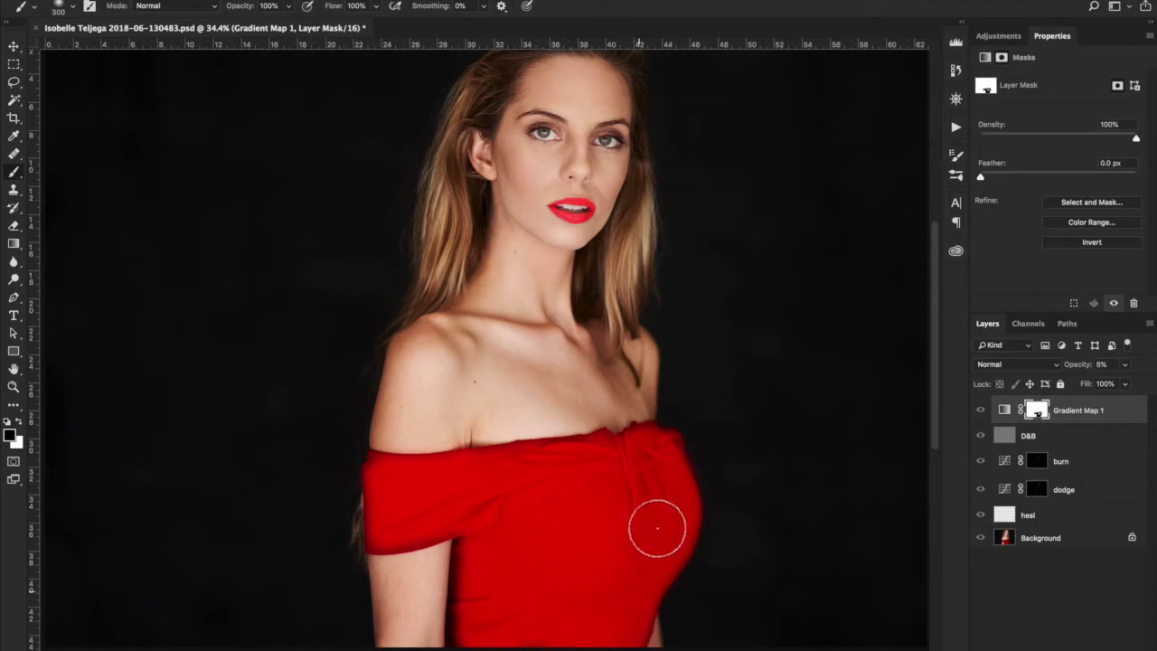
{"action": "left_click", "coordinate": [982, 410]}
{"action": "left_click", "coordinate": [982, 410]}
Mask both irises out of the Gradient Map 1 layer with a black brush of size 25 at 100% flow
{"action": "scroll", "coordinate": [568, 137], "scroll_direction": "up", "scroll_amount": 5}
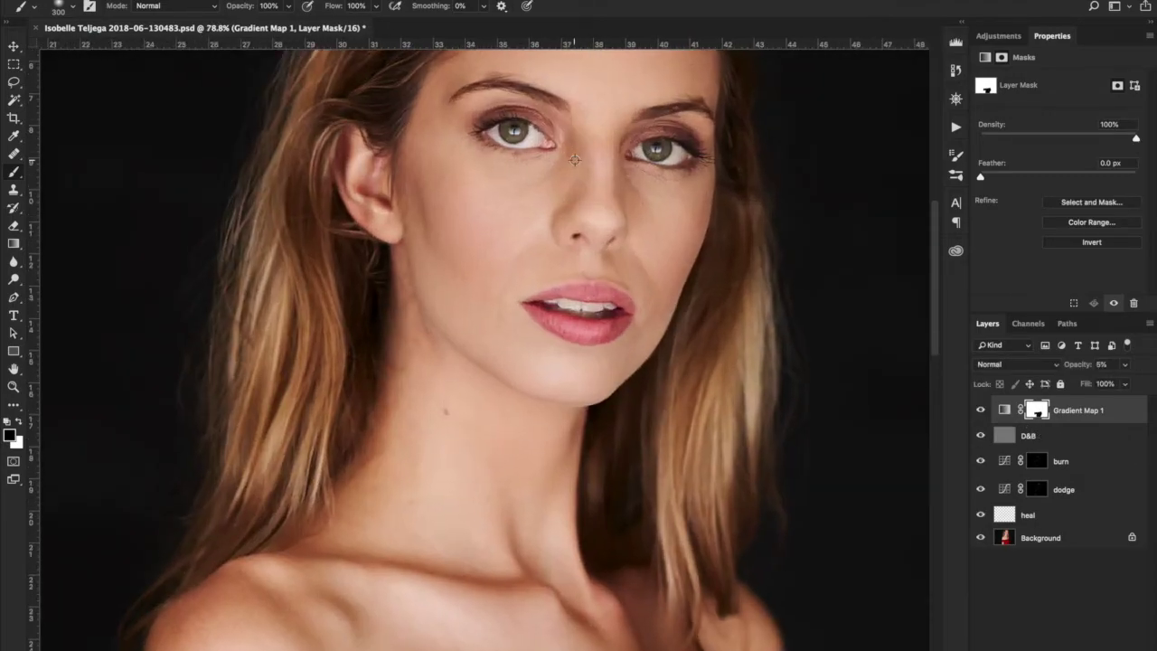
{"action": "scroll", "coordinate": [574, 159], "scroll_direction": "up", "scroll_amount": 5}
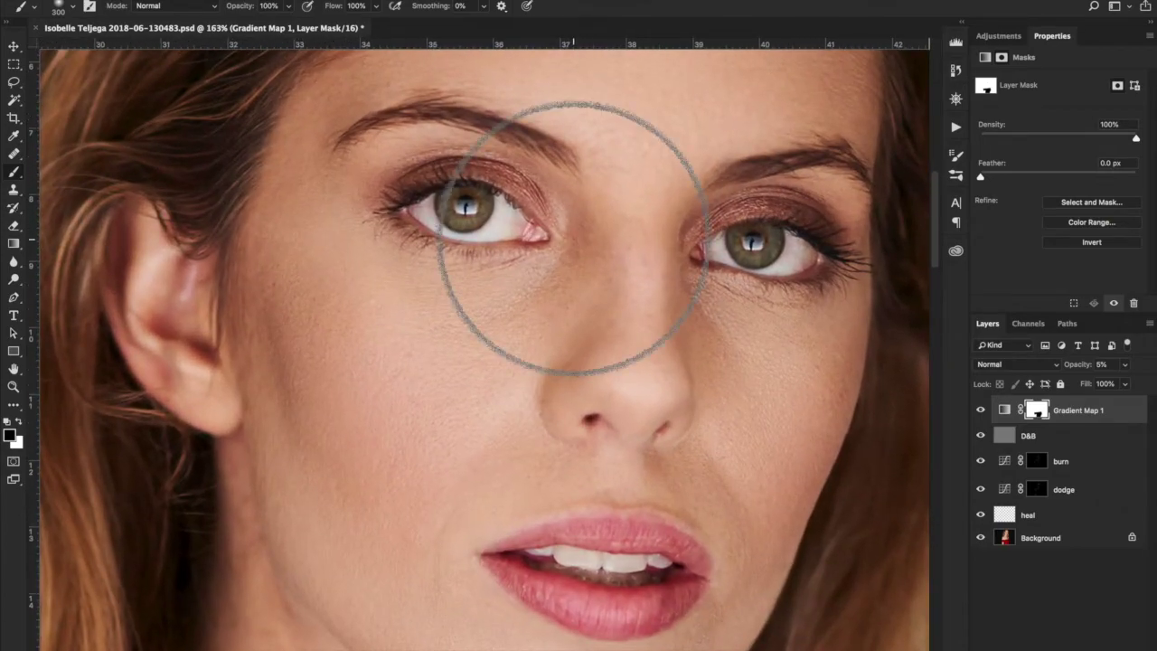
{"action": "key", "text": "bracketleft"}
{"action": "key", "text": "bracketleft"}
{"action": "key", "text": "bracketleft"}
{"action": "key", "text": "bracketleft"}
{"action": "key", "text": "bracketleft"}
{"action": "key", "text": "bracketleft"}
{"action": "key", "text": "bracketleft"}
{"action": "key", "text": "bracketleft"}
{"action": "key", "text": "bracketleft"}
{"action": "key", "text": "bracketleft"}
{"action": "key", "text": "bracketleft"}
{"action": "key", "text": "bracketleft"}
{"action": "key", "text": "bracketleft"}
{"action": "key", "text": "bracketleft"}
{"action": "key", "text": "bracketleft"}
{"action": "key", "text": "bracketleft"}
{"action": "mouse_move", "coordinate": [770, 237]}
{"action": "left_mouse_down"}
{"action": "mouse_move", "coordinate": [735, 236]}
{"action": "mouse_move", "coordinate": [762, 243]}
{"action": "left_mouse_up"}
{"action": "key", "text": "backslash"}
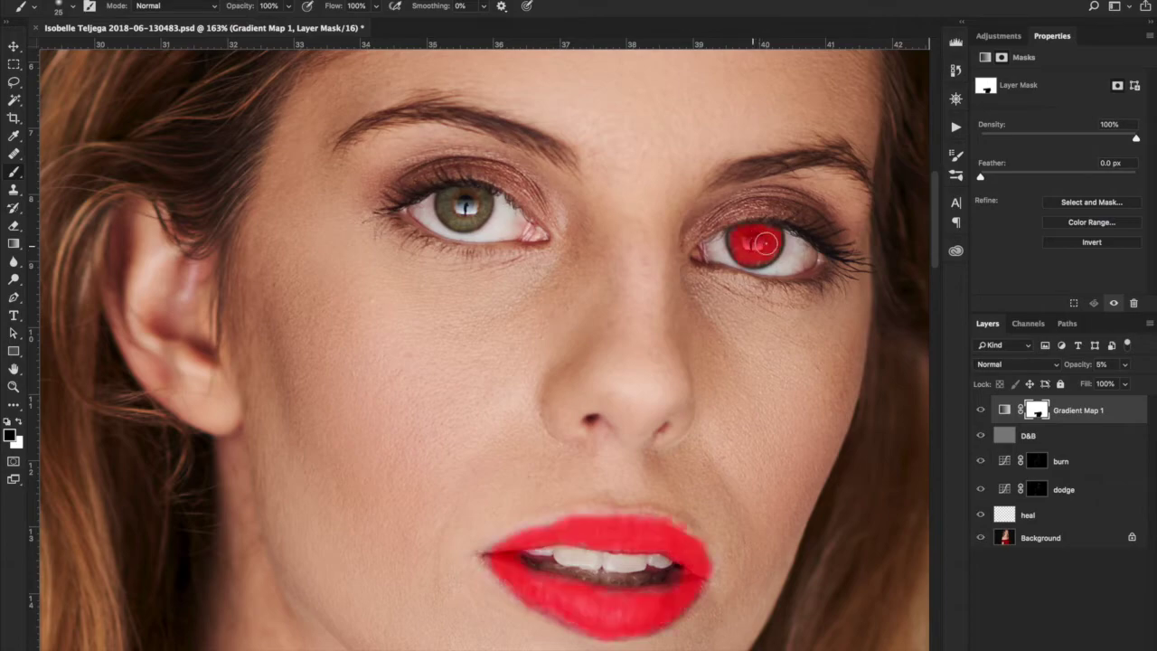
{"action": "mouse_move", "coordinate": [487, 198]}
{"action": "left_mouse_down"}
{"action": "mouse_move", "coordinate": [442, 199]}
{"action": "mouse_move", "coordinate": [456, 222]}
{"action": "mouse_move", "coordinate": [477, 206]}
{"action": "mouse_move", "coordinate": [450, 210]}
{"action": "mouse_move", "coordinate": [466, 220]}
{"action": "left_mouse_up"}
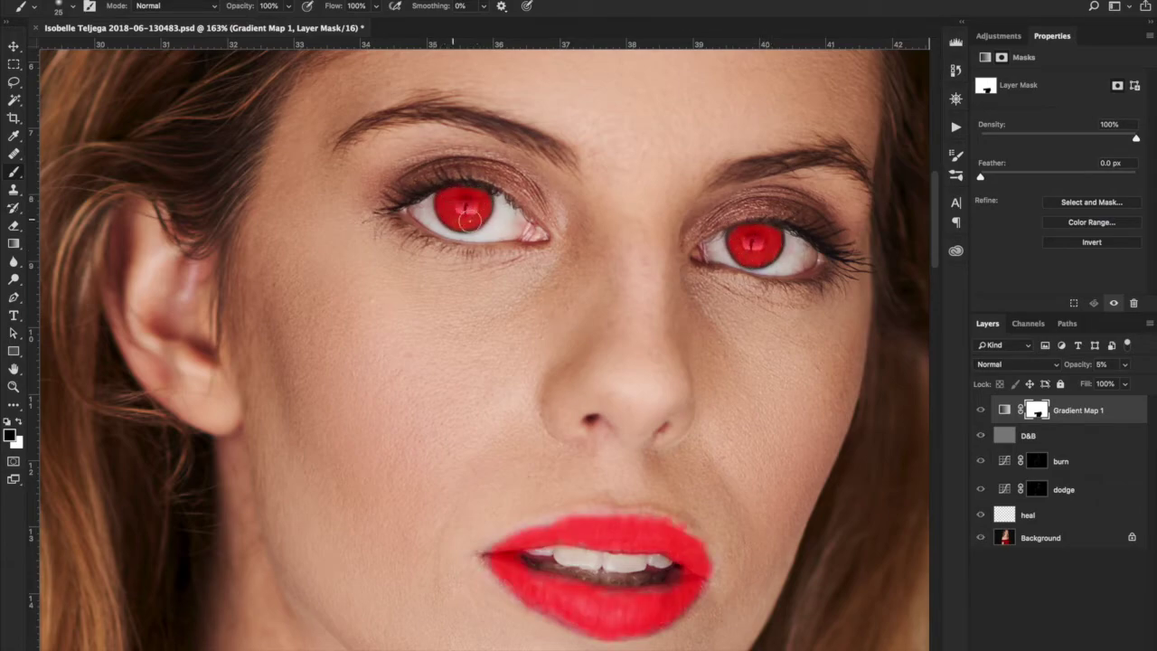
{"action": "key", "text": "backslash"}
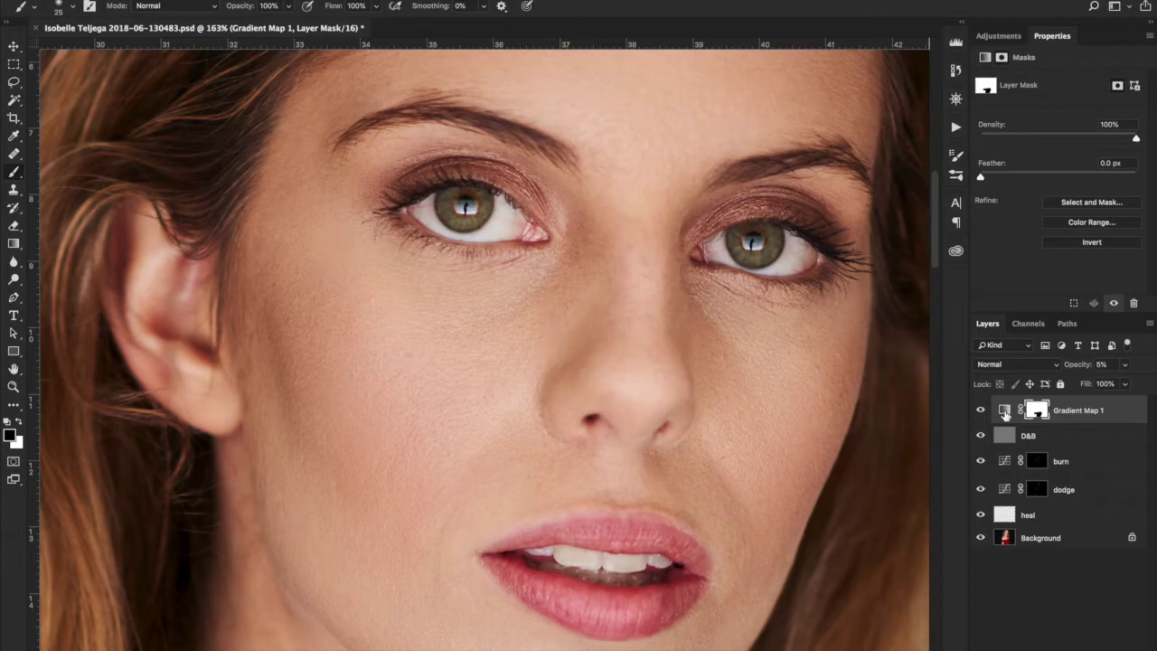
Add a second, reversed Gradient Map adjustment layer above Gradient Map 1 and invert its mask to black
{"action": "double_click", "coordinate": [13, 368]}
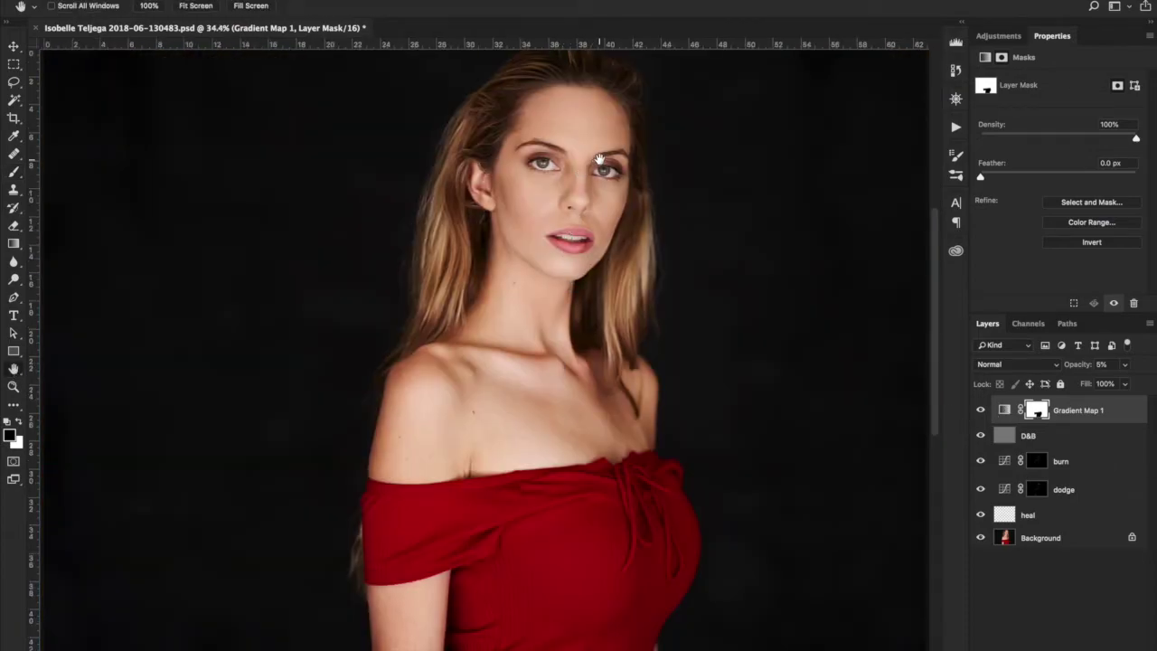
{"action": "scroll", "coordinate": [598, 170], "scroll_direction": "up", "scroll_amount": 10}
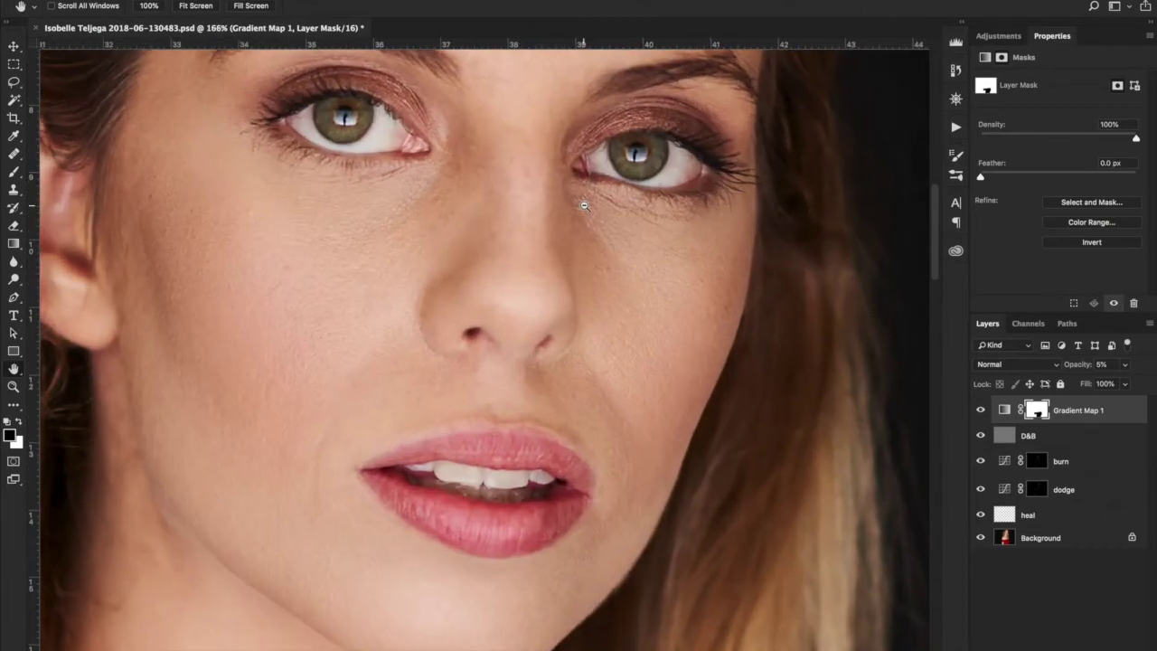
{"action": "left_click_drag", "start_coordinate": [481, 209], "coordinate": [491, 271]}
{"action": "key", "text": "super+r"}
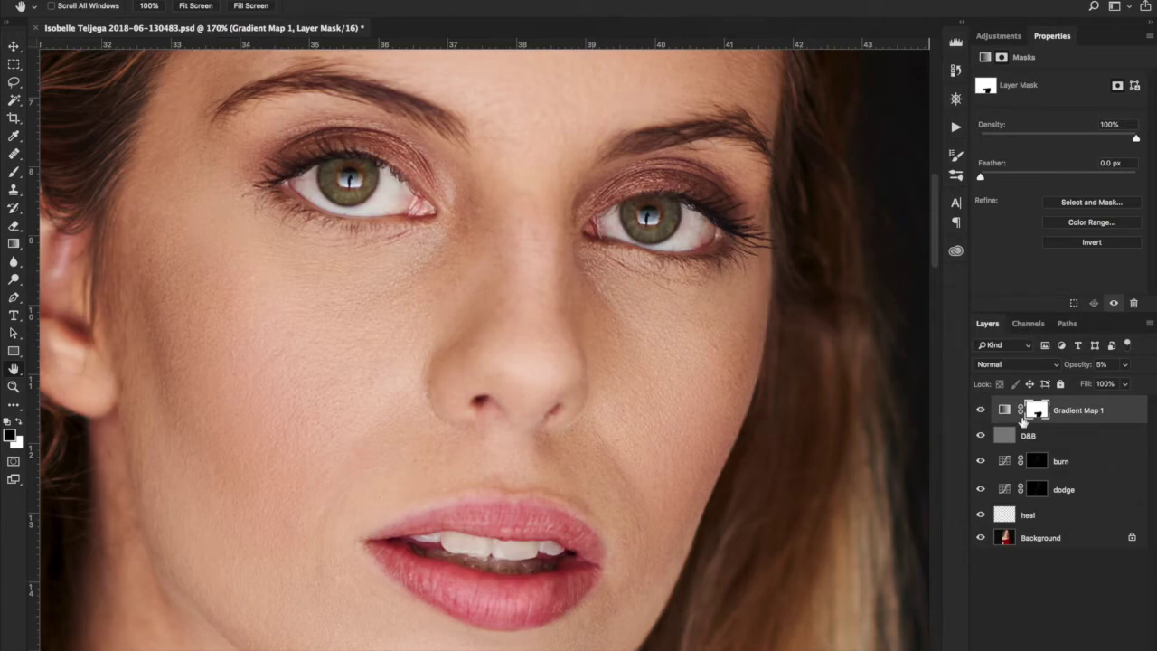
{"action": "left_click", "coordinate": [998, 38]}
{"action": "left_click", "coordinate": [1075, 105]}
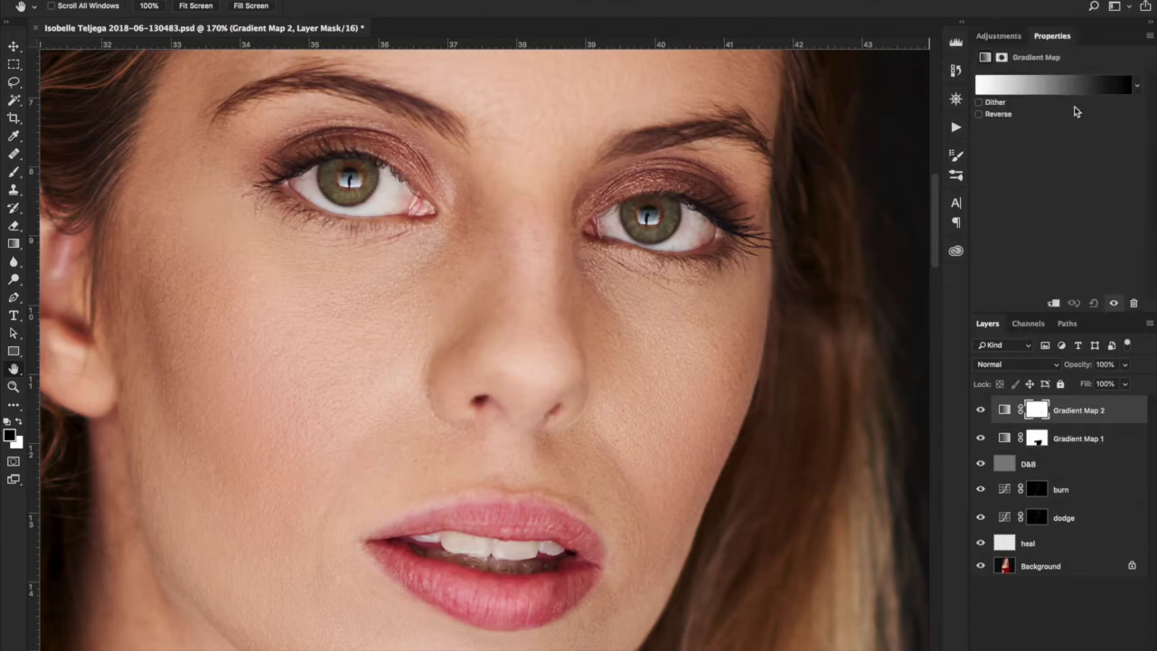
{"action": "left_click", "coordinate": [979, 115]}
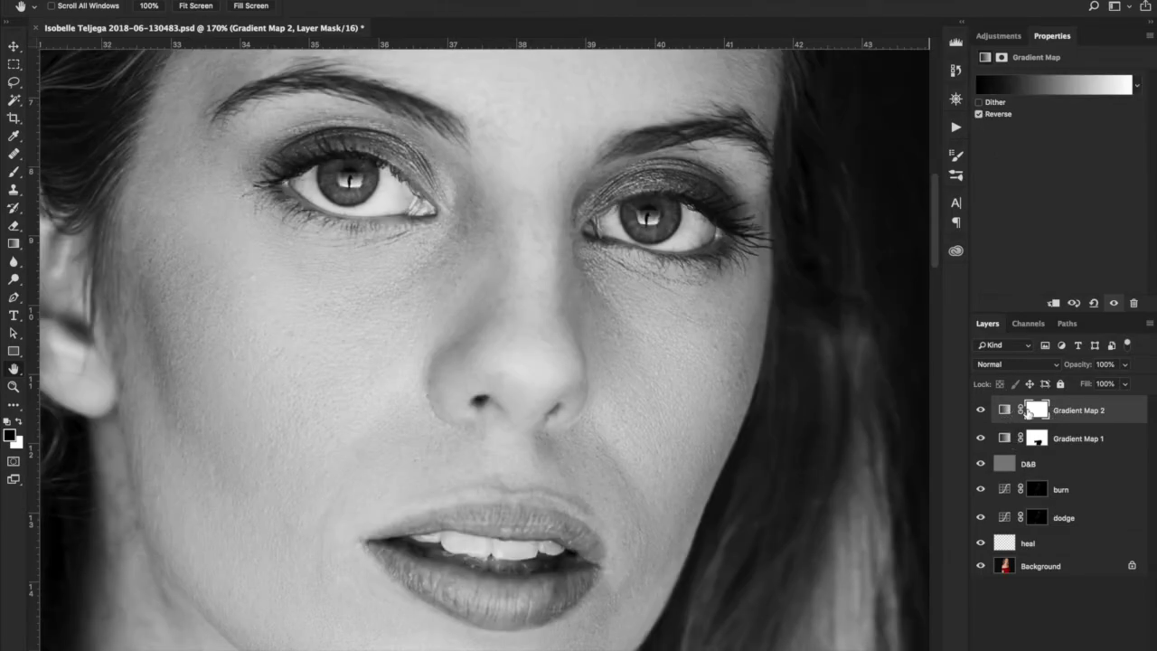
{"action": "left_click", "coordinate": [1040, 412]}
{"action": "key", "text": "ctrl+i"}
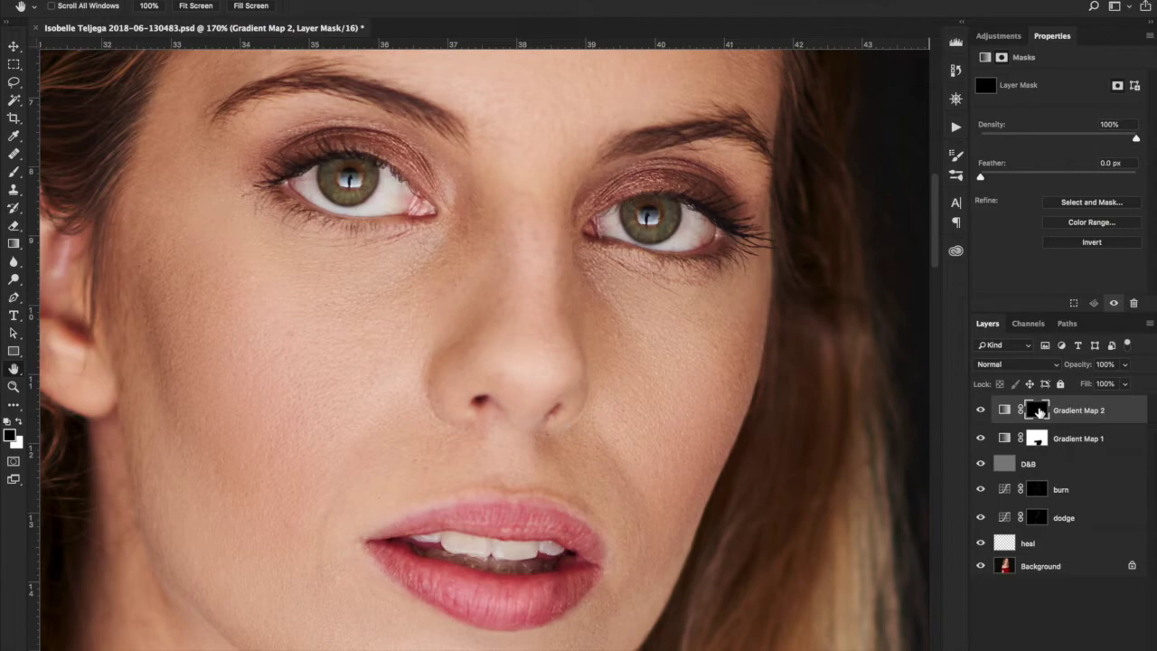
Reveal Gradient Map 2 on the eye whites and teeth by painting its mask white at size 15 and 50% opacity
{"action": "key", "text": "b"}
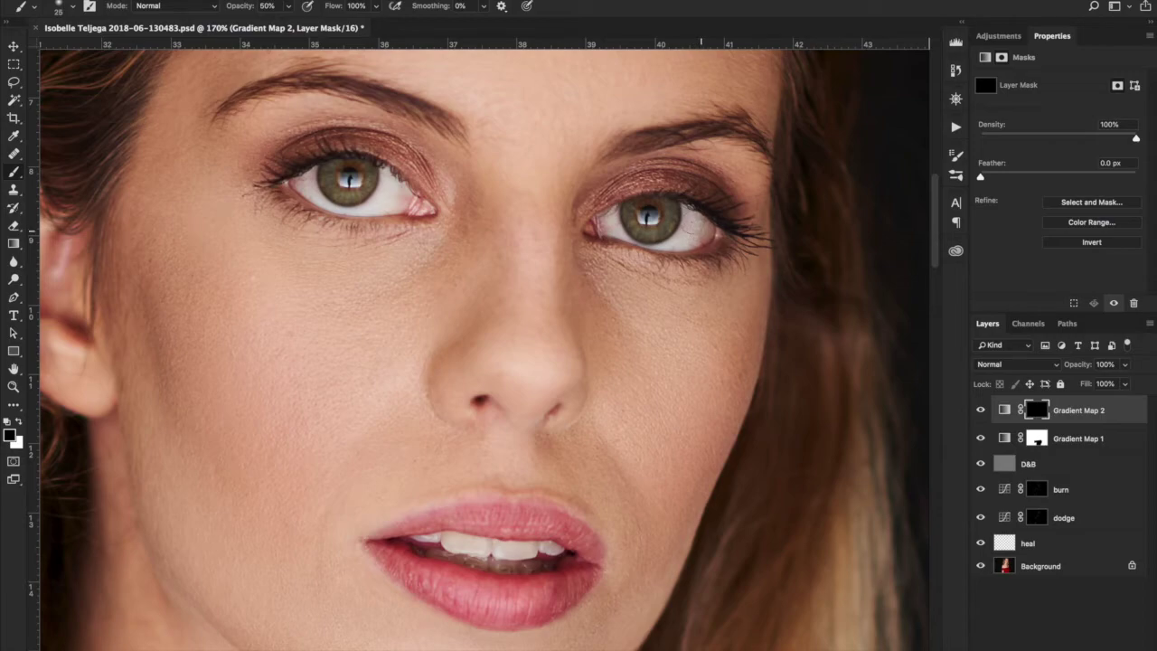
{"action": "key", "text": "x"}
{"action": "key", "text": "bracketleft"}
{"action": "key", "text": "backslash"}
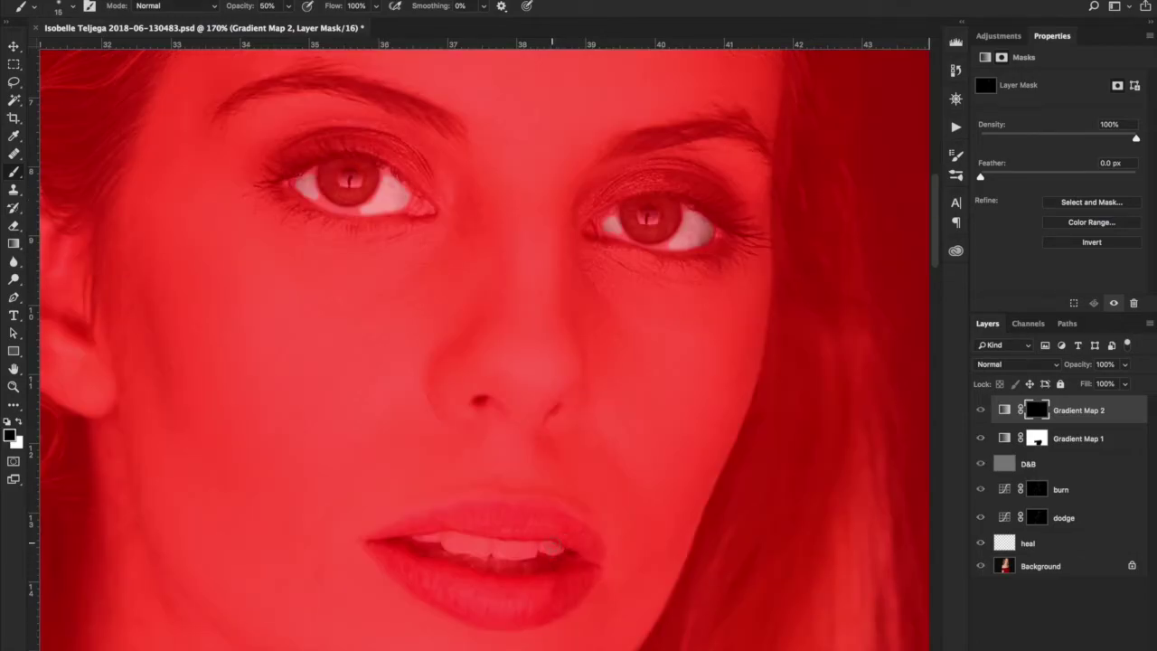
{"action": "key", "text": "x"}
{"action": "mouse_move", "coordinate": [521, 546]}
{"action": "left_mouse_down"}
{"action": "mouse_move", "coordinate": [502, 554]}
{"action": "mouse_move", "coordinate": [425, 539]}
{"action": "mouse_move", "coordinate": [462, 549]}
{"action": "left_mouse_up"}
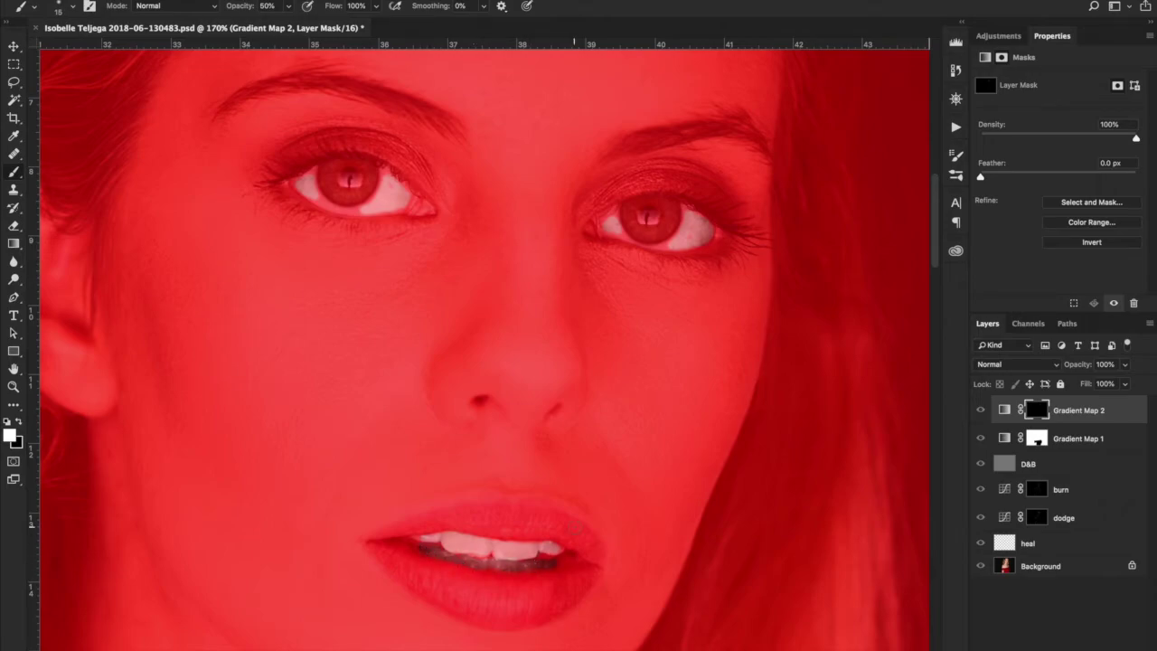
Turn off the mask overlay and compare the face with Gradient Map 2 hidden and shown
{"action": "key", "text": "backslash"}
{"action": "left_click", "coordinate": [981, 411]}
{"action": "left_click", "coordinate": [981, 410]}
{"action": "left_click", "coordinate": [981, 410]}
{"action": "left_click", "coordinate": [981, 410]}
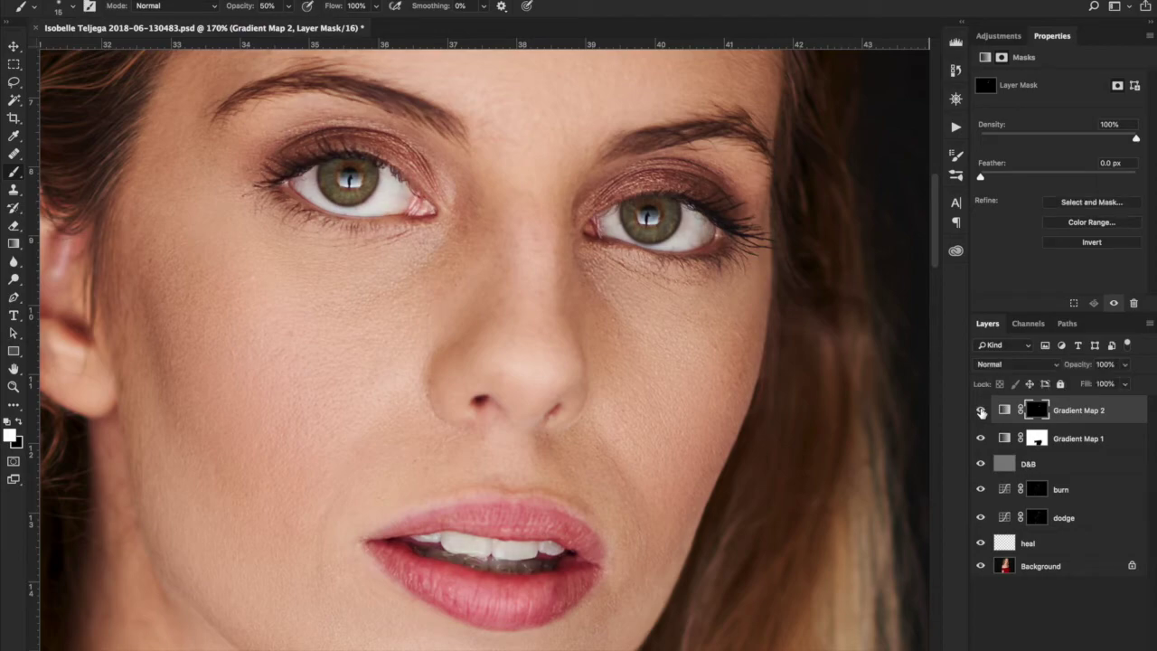
Lower the Gradient Map 2 layer's opacity to 25% and compare the face with the layer hidden and shown
{"action": "key", "text": "h"}
{"action": "left_click_drag", "start_coordinate": [1089, 370], "coordinate": [1005, 374]}
{"action": "left_click", "coordinate": [982, 410]}
{"action": "left_click", "coordinate": [982, 410]}
{"action": "left_click", "coordinate": [982, 412]}
{"action": "left_click", "coordinate": [983, 411]}
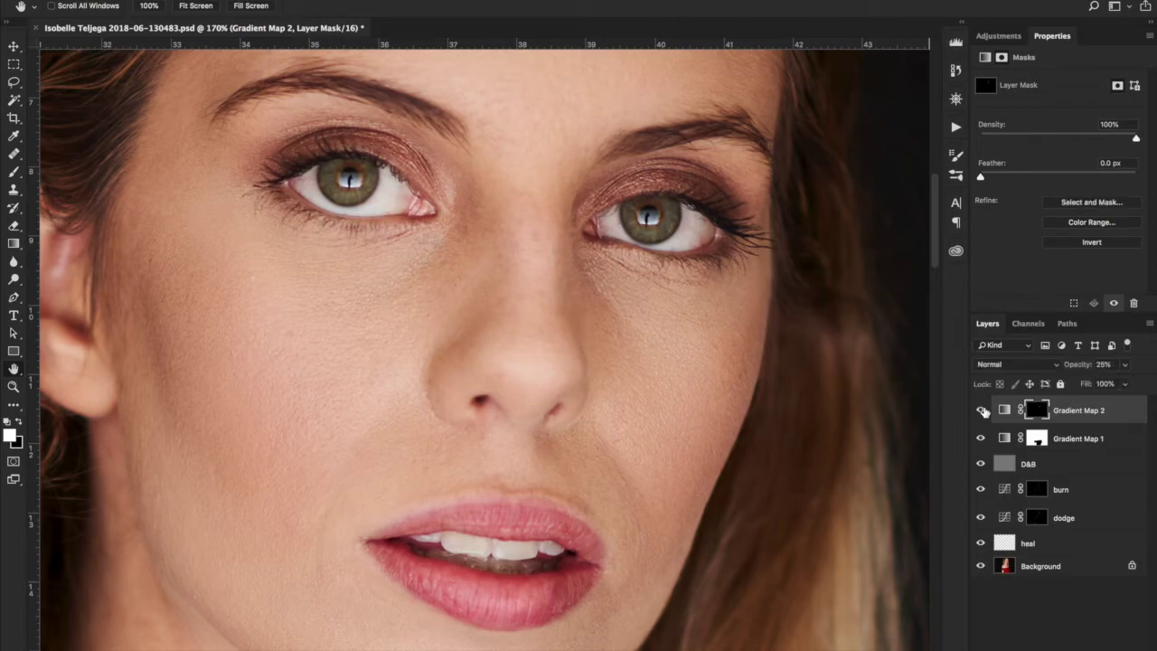
{"action": "left_click", "coordinate": [983, 411]}
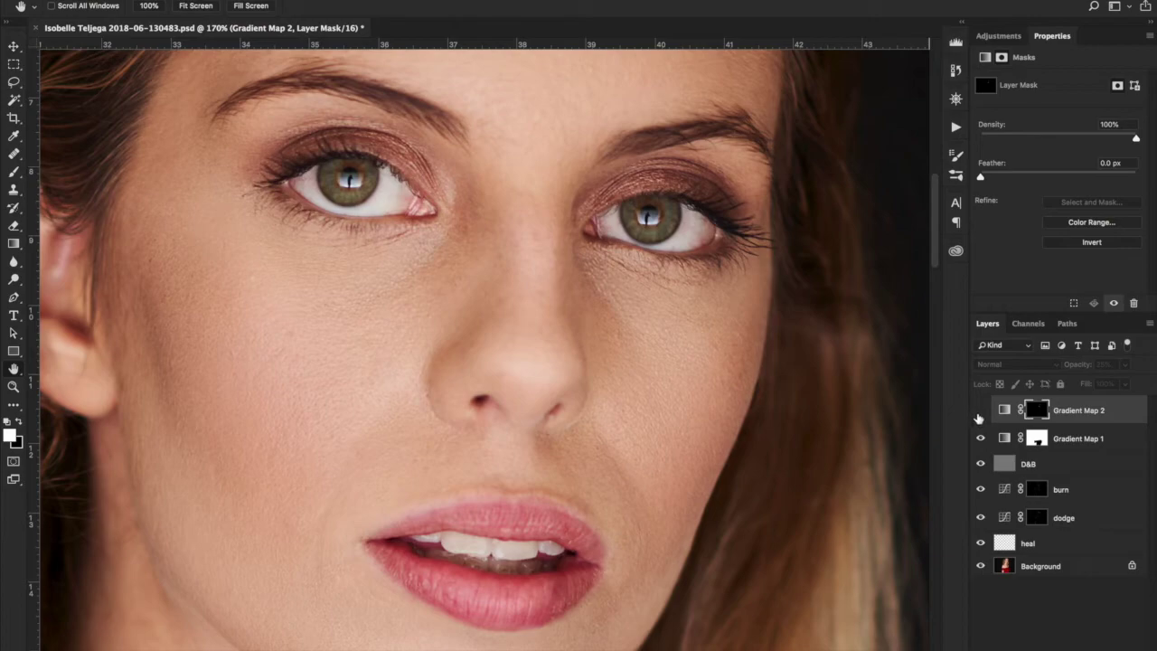
{"action": "left_click", "coordinate": [981, 411]}
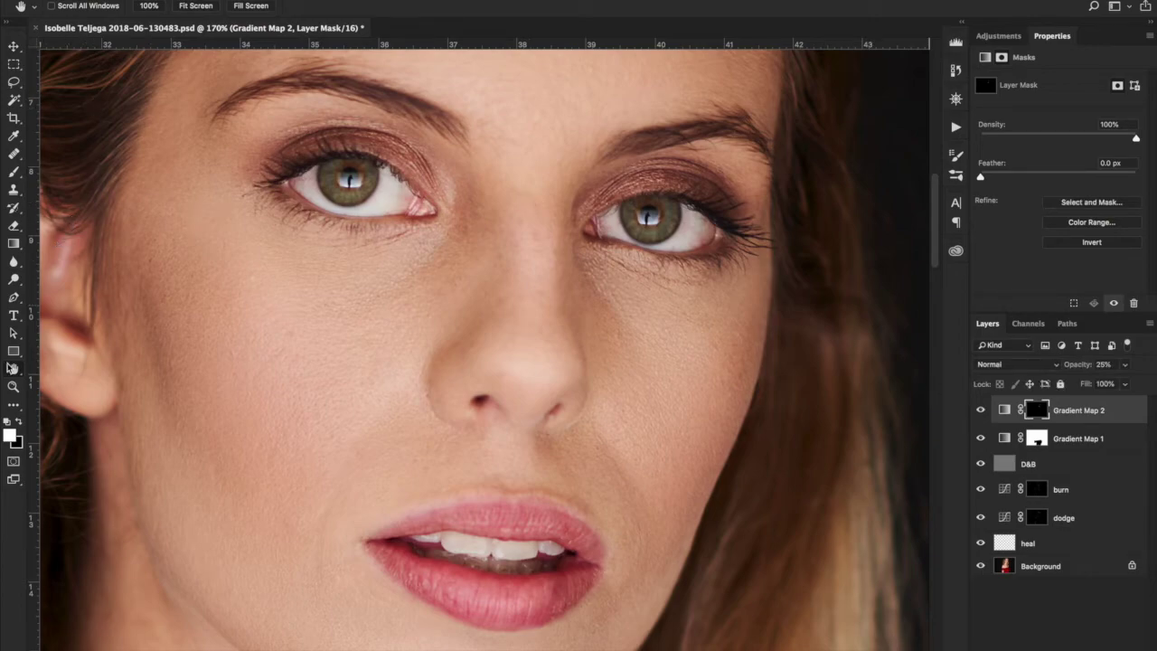
Fit the portrait in view and compare the original Background alone with all retouching layers shown
{"action": "double_click", "coordinate": [11, 372]}
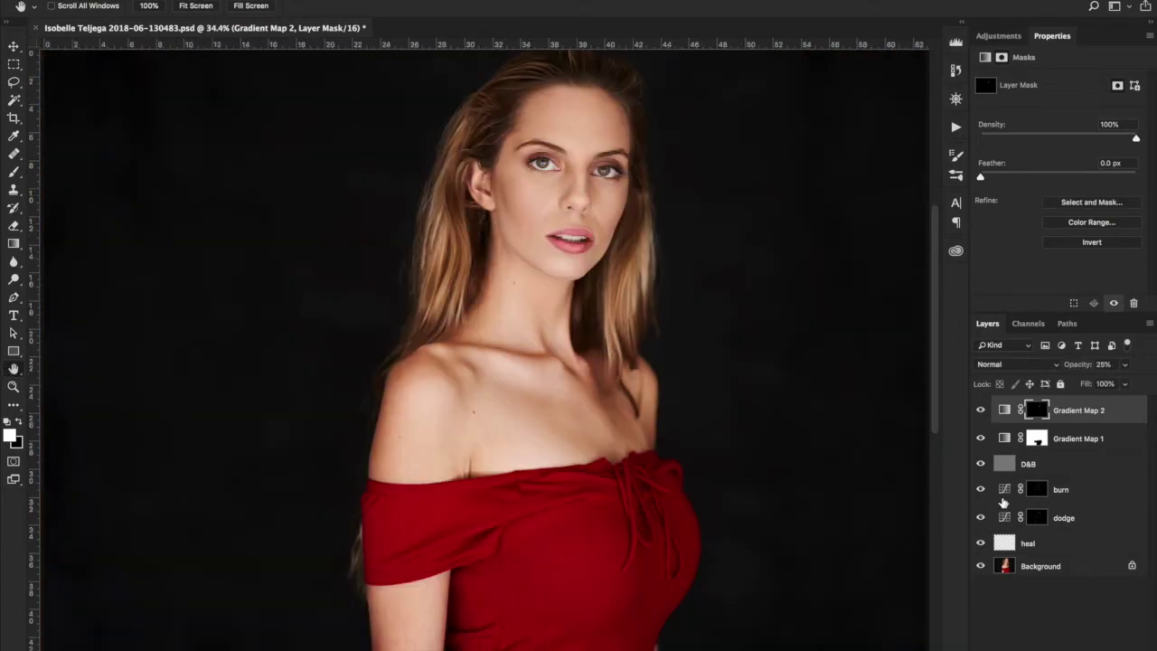
{"action": "left_click", "coordinate": [981, 567], "text": "alt"}
{"action": "left_click", "coordinate": [981, 567], "text": "alt"}
{"action": "left_click", "coordinate": [981, 567], "text": "alt"}
{"action": "left_click", "coordinate": [981, 567], "text": "alt"}
Add a Curves adjustment layer on top, darken the midtones slightly and anchor the highlights at input 204, output 203
{"action": "left_click", "coordinate": [1005, 36]}
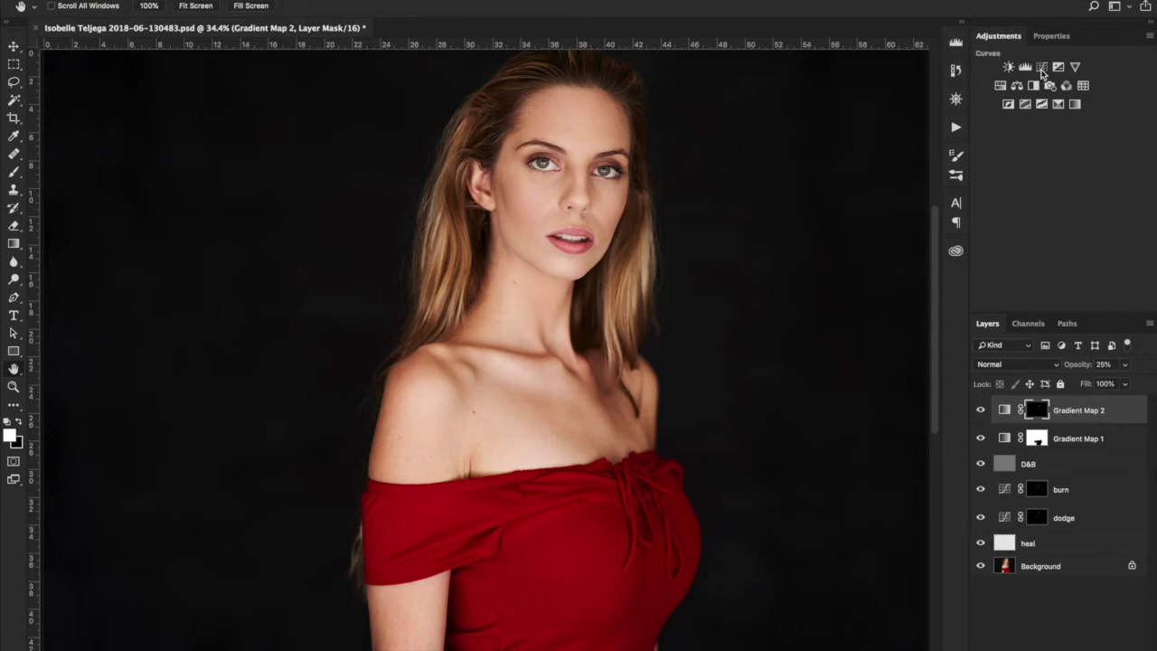
{"action": "left_click", "coordinate": [1041, 68]}
{"action": "left_click", "coordinate": [1004, 411]}
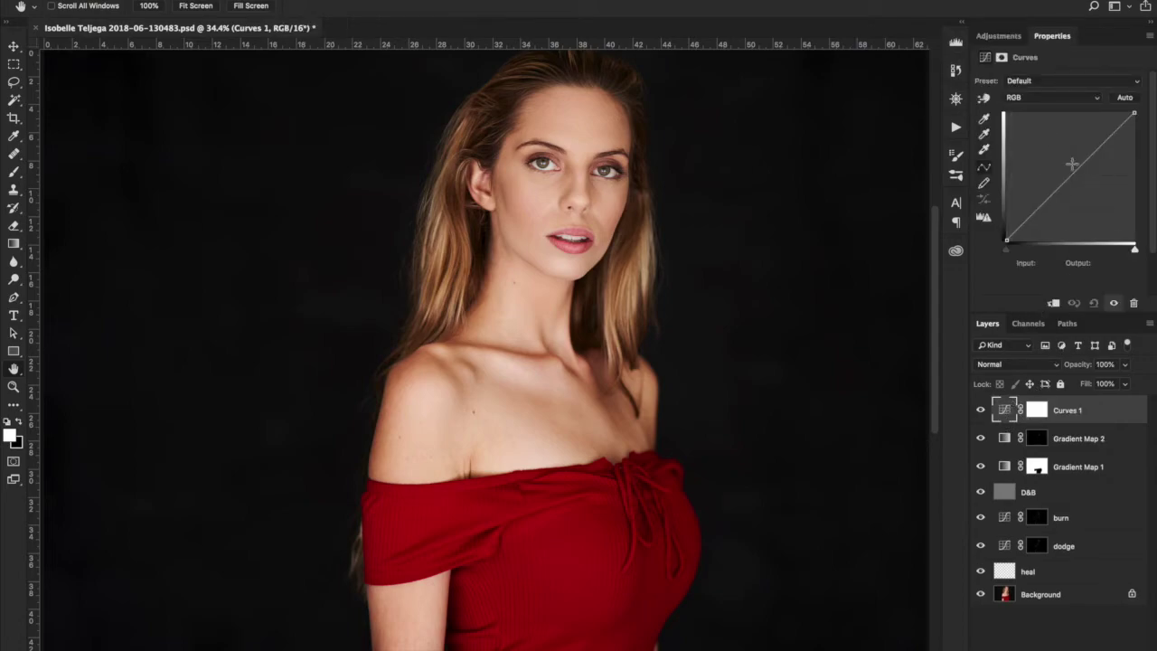
{"action": "left_click", "coordinate": [1072, 180]}
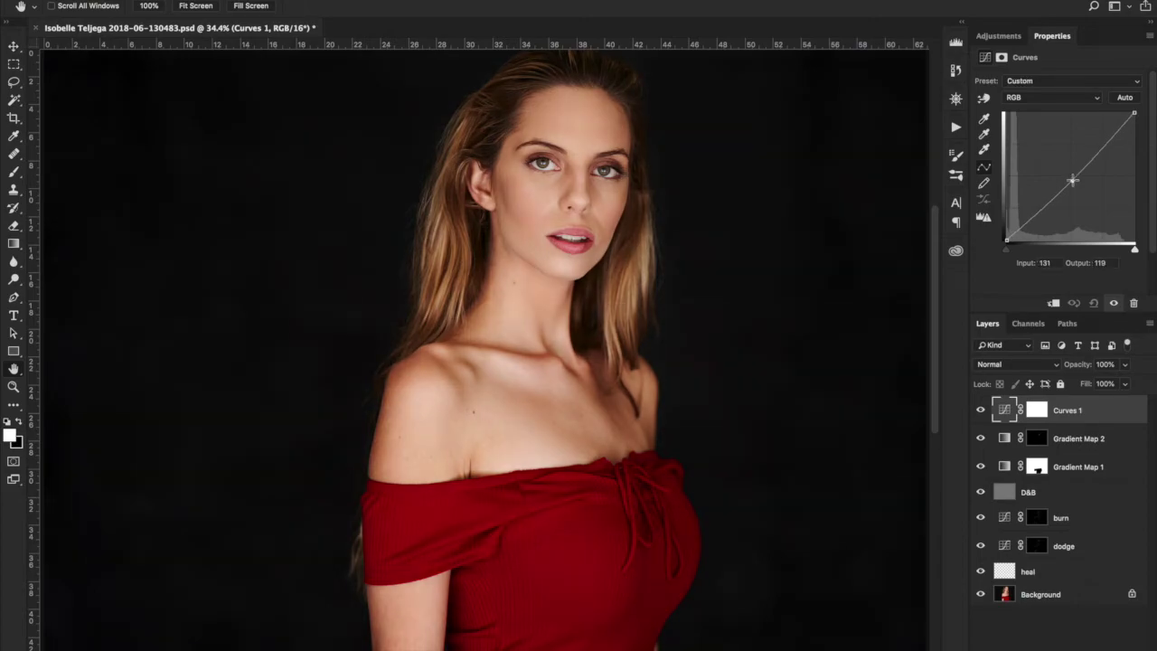
{"action": "left_click_drag", "start_coordinate": [1072, 180], "coordinate": [1073, 179]}
{"action": "left_click", "coordinate": [1109, 139]}
{"action": "left_click_drag", "start_coordinate": [1110, 139], "coordinate": [1109, 137]}
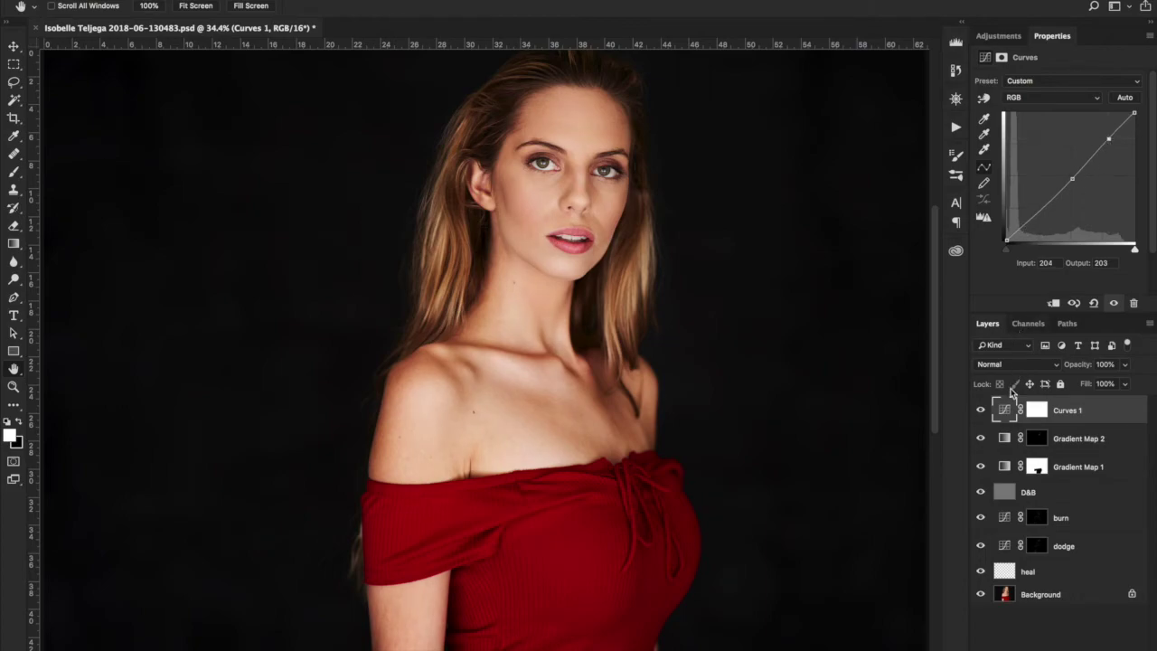
Lower the Curves 1 layer's opacity, comparing the portrait with the layer hidden and shown
{"action": "left_click", "coordinate": [980, 411]}
{"action": "left_click", "coordinate": [980, 411]}
{"action": "left_click_drag", "start_coordinate": [1079, 364], "coordinate": [1010, 360]}
{"action": "left_click", "coordinate": [981, 411]}
{"action": "left_click", "coordinate": [981, 411]}
Compare the D&B layer hidden and shown, and dodge the dark backdrop on it with a white brush of size 600 at 1% flow
{"action": "left_click", "coordinate": [1033, 494]}
{"action": "key", "text": "b"}
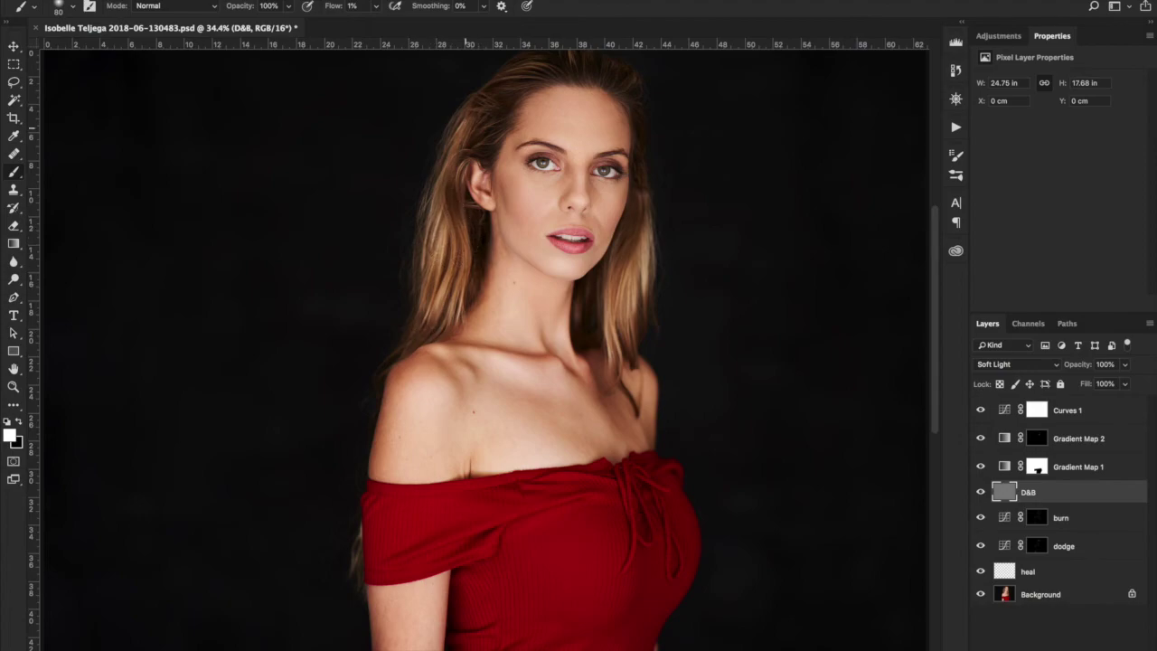
{"action": "left_click", "coordinate": [981, 493]}
{"action": "left_click", "coordinate": [981, 493]}
{"action": "key", "text": "bracketright"}
{"action": "key", "text": "bracketright"}
{"action": "key", "text": "bracketright"}
{"action": "key", "text": "bracketright"}
{"action": "key", "text": "bracketright"}
{"action": "key", "text": "bracketright"}
{"action": "key", "text": "bracketright"}
{"action": "key", "text": "bracketright"}
{"action": "key", "text": "bracketright"}
{"action": "key", "text": "bracketright"}
{"action": "key", "text": "bracketright"}
{"action": "key", "text": "bracketright"}
{"action": "key", "text": "bracketright"}
{"action": "key", "text": "bracketright"}
{"action": "key", "text": "bracketright"}
{"action": "key", "text": "bracketright"}
{"action": "key", "text": "bracketright"}
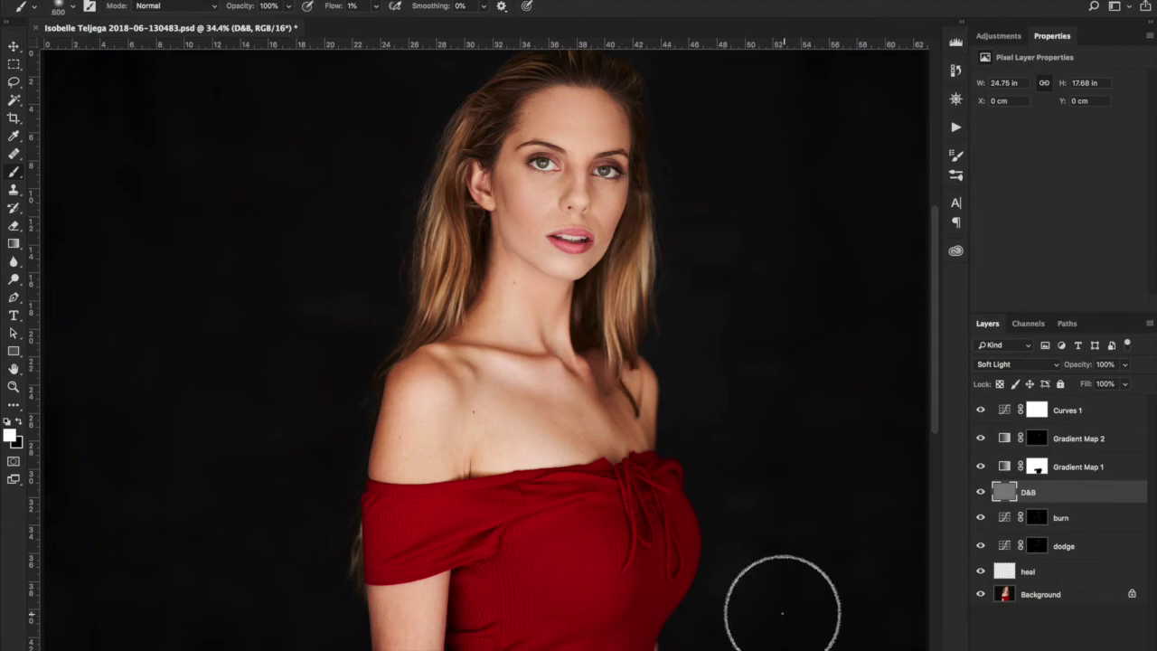
Continue dodging the backdrop around the model on the D&B layer with white brush sizes from 700 to 1100 at 1% flow
{"action": "scroll", "coordinate": [761, 522], "scroll_direction": "down", "scroll_amount": 3}
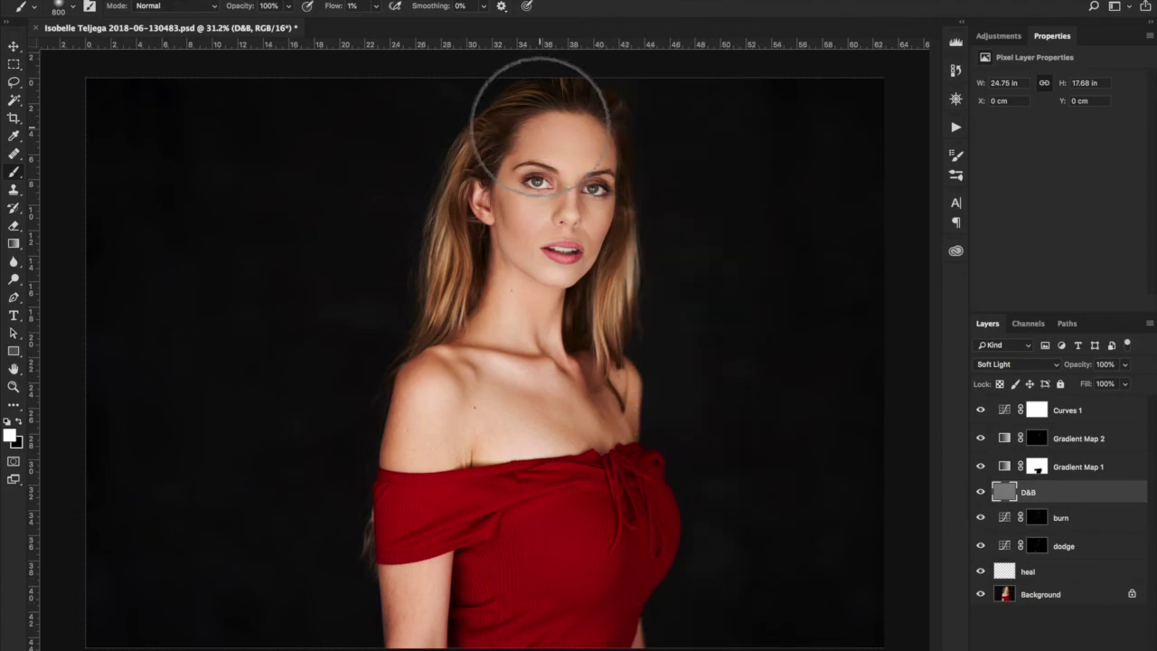
{"action": "key", "text": "bracketright"}
{"action": "key", "text": "bracketright"}
{"action": "key", "text": "bracketright"}
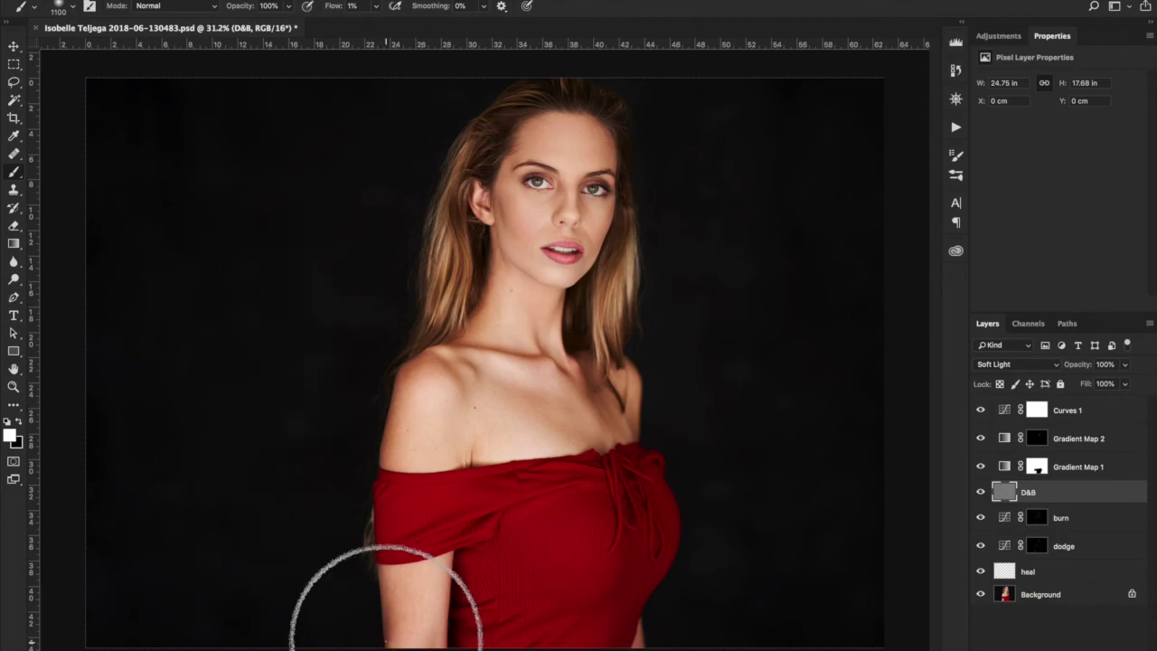
{"action": "key", "text": "bracketleft"}
{"action": "key", "text": "bracketleft"}
{"action": "key", "text": "bracketleft"}
{"action": "key", "text": "bracketleft"}
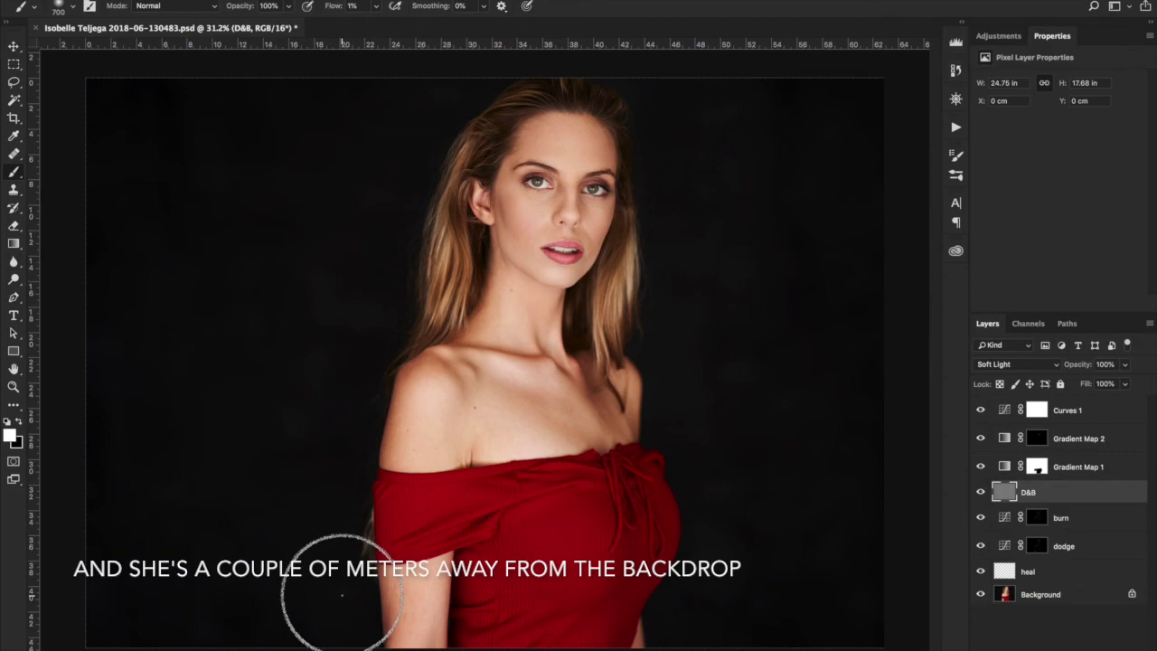
{"action": "key", "text": "bracketright"}
{"action": "key", "text": "bracketright"}
{"action": "key", "text": "bracketright"}
{"action": "key", "text": "bracketright"}
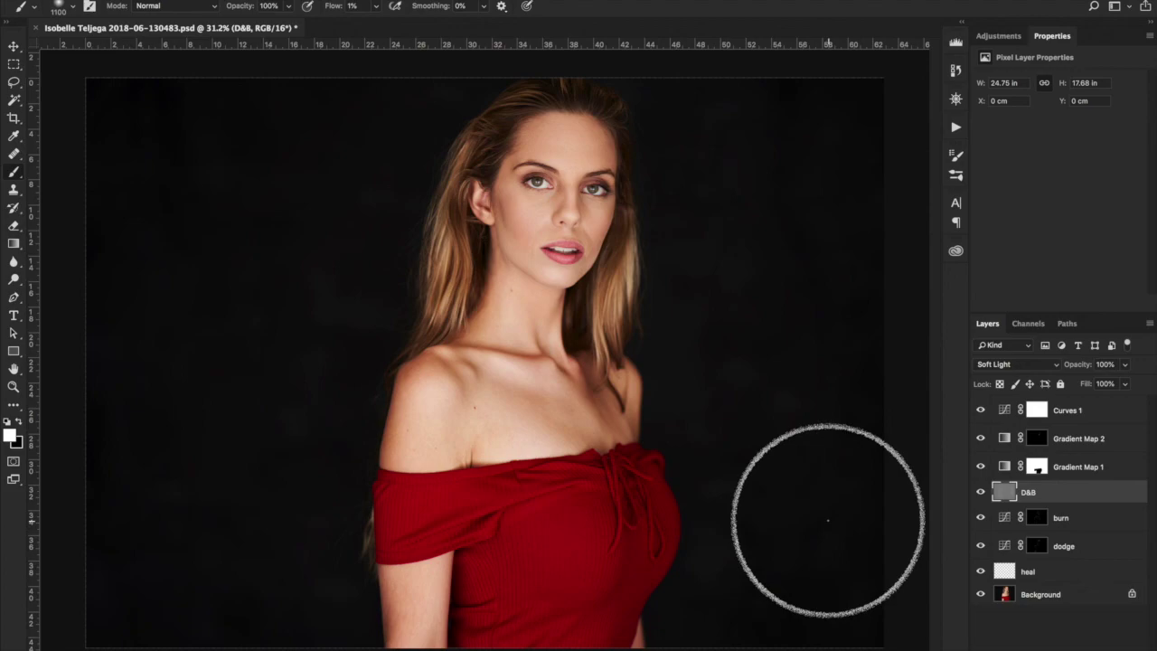
{"action": "key", "text": "space"}
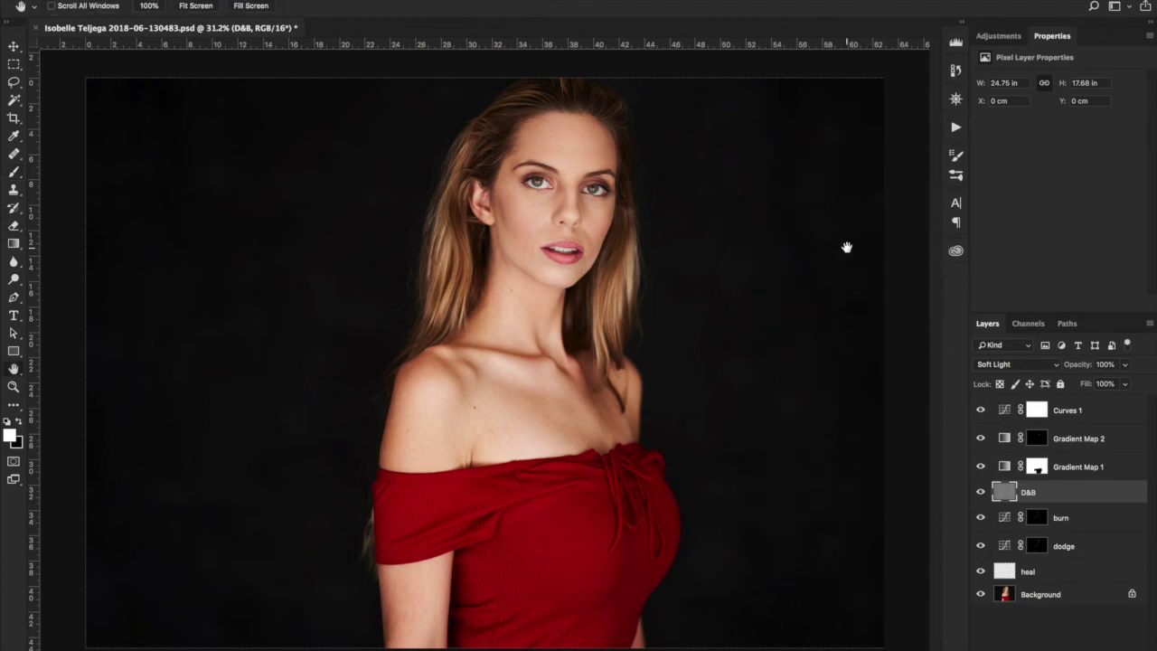
Compare the original portrait with the fully retouched version by repeatedly isolating the Background layer and restoring all the layers above it
{"action": "left_click", "coordinate": [981, 595], "text": "alt"}
{"action": "left_click", "coordinate": [981, 595], "text": "alt"}
{"action": "left_click", "coordinate": [981, 595], "text": "alt"}
{"action": "left_click", "coordinate": [981, 596], "text": "alt"}
{"action": "left_click", "coordinate": [981, 596], "text": "alt"}
{"action": "left_click", "coordinate": [981, 596], "text": "alt"}
{"action": "left_click", "coordinate": [981, 595], "text": "alt"}
{"action": "left_click", "coordinate": [981, 596], "text": "alt"}
{"action": "left_click", "coordinate": [981, 596], "text": "alt"}
{"action": "left_click", "coordinate": [981, 596], "text": "alt"}
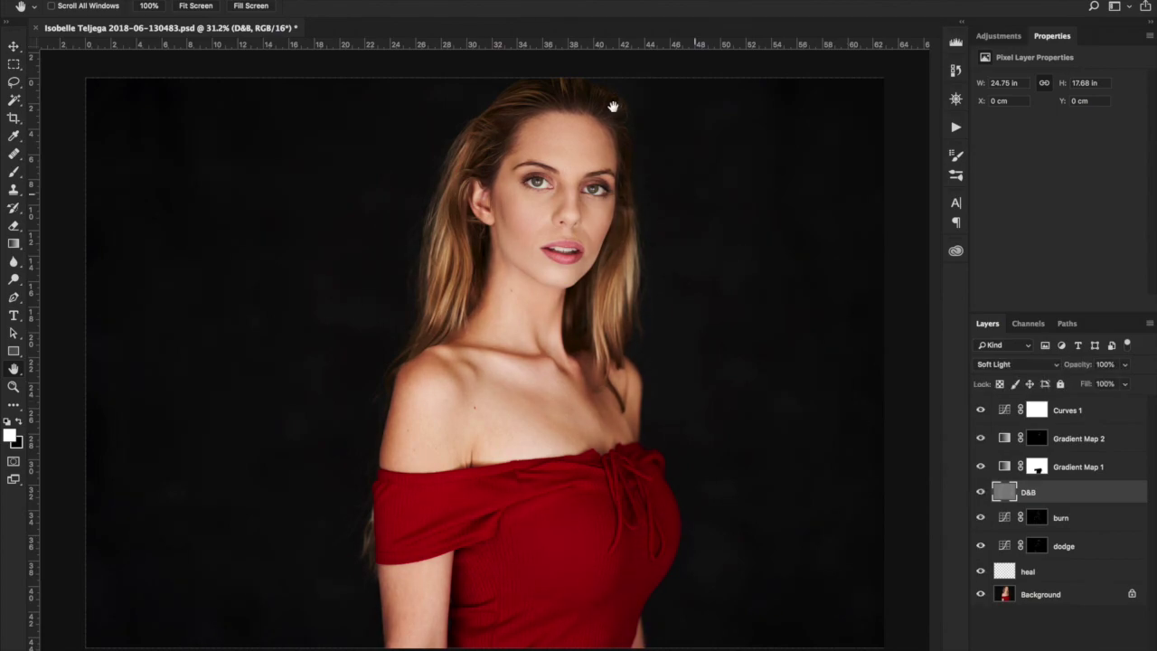